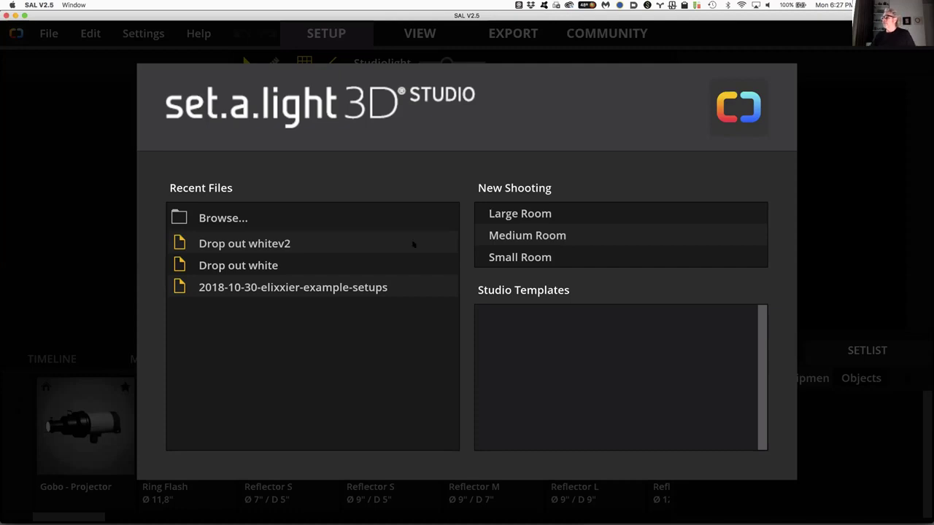
Start a new shooting using the Medium Room
{"action": "left_click", "coordinate": [505, 218]}
{"action": "left_click", "coordinate": [537, 237]}
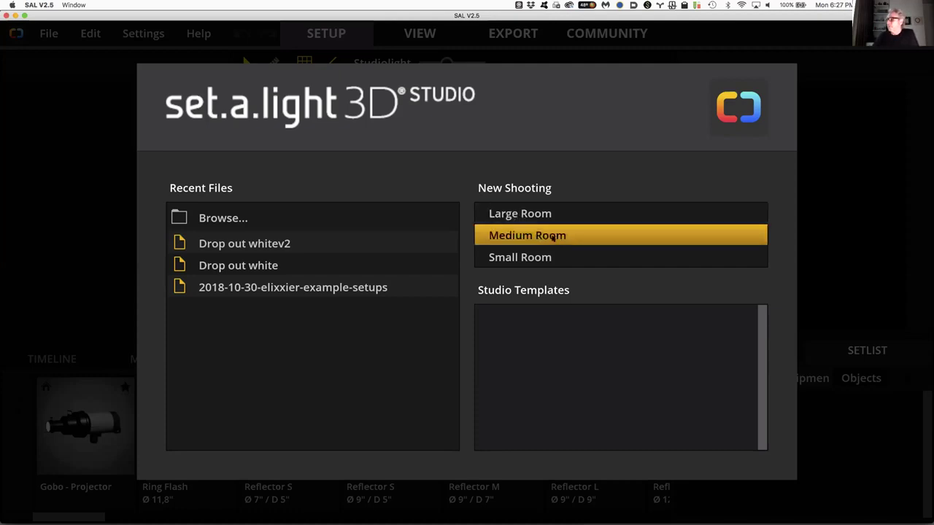
{"action": "double_click", "coordinate": [554, 237]}
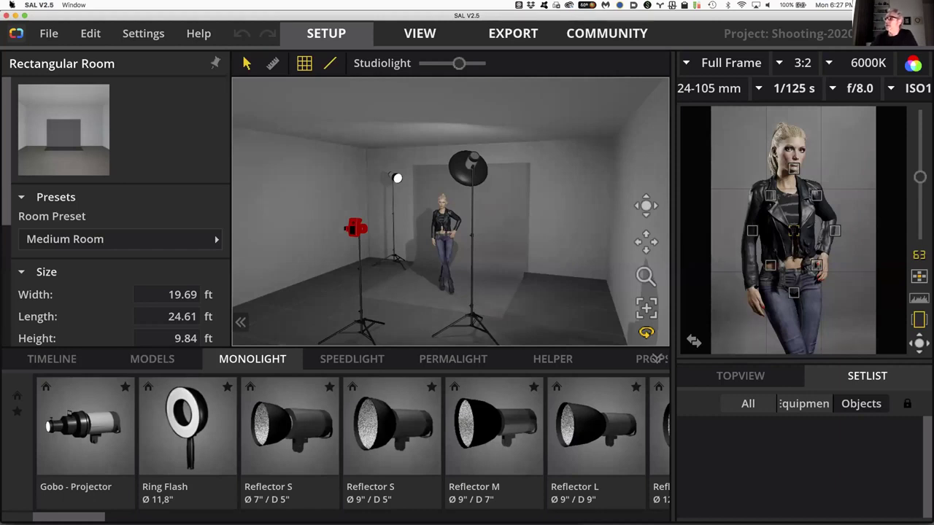
In System Preferences, set the monitor to the scaled 2560 × 1440 resolution, then enlarge the SAL V2.5 window to fill the screen
{"action": "left_click", "coordinate": [11, 6]}
{"action": "left_click", "coordinate": [11, 5]}
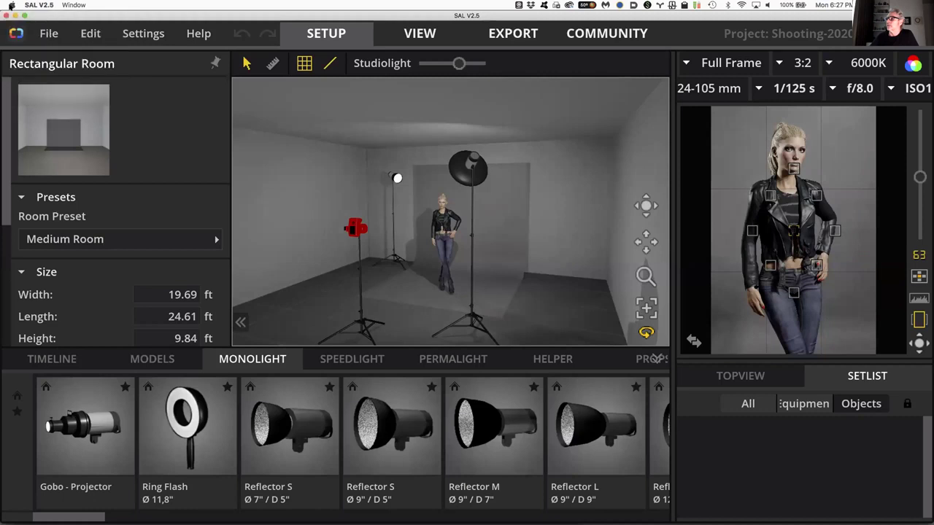
{"action": "left_click", "coordinate": [11, 5]}
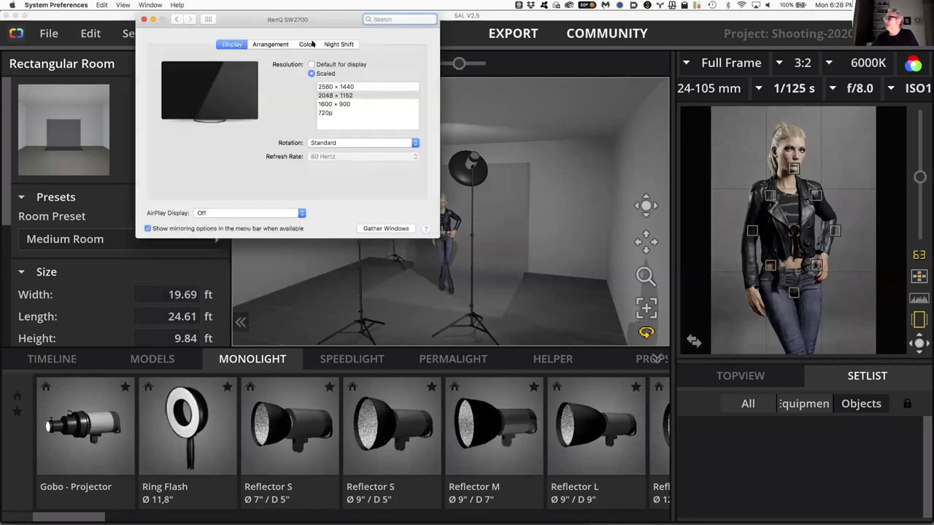
{"action": "left_click", "coordinate": [362, 87]}
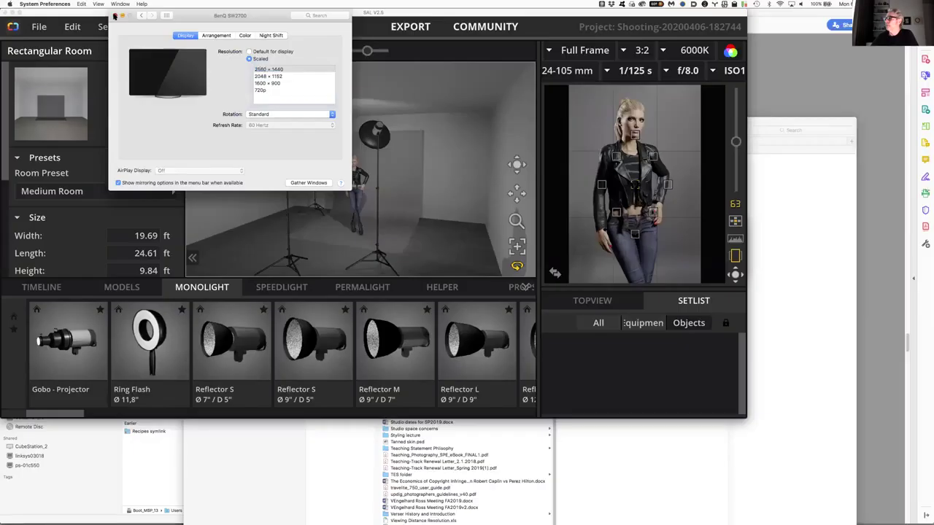
{"action": "left_click", "coordinate": [243, 13]}
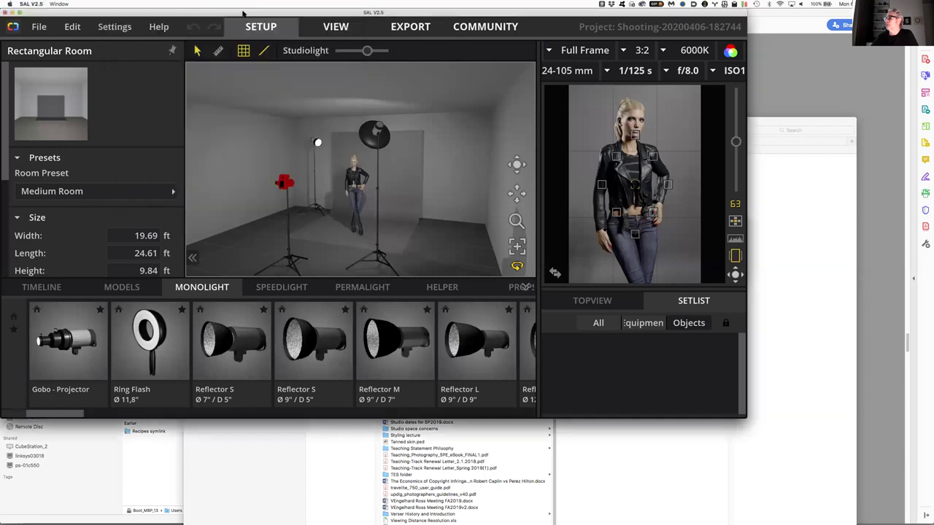
{"action": "double_click", "coordinate": [243, 13]}
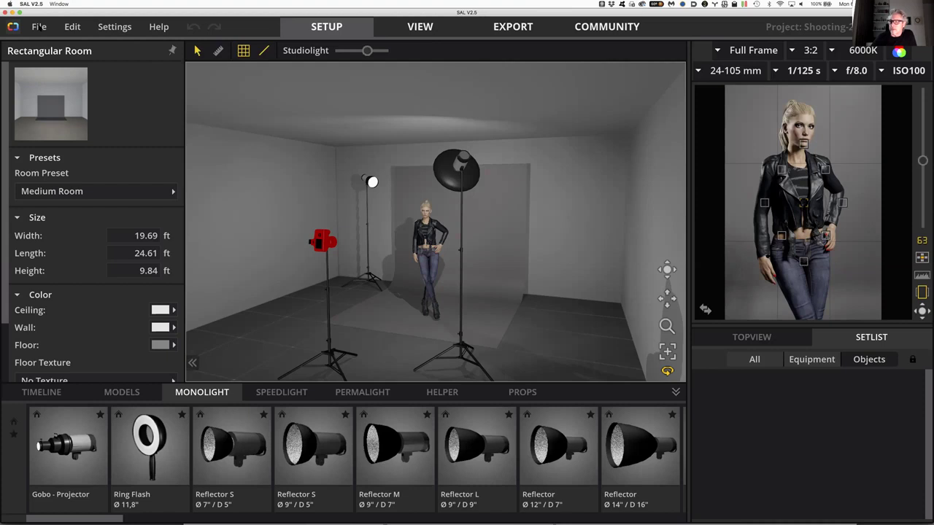
{"action": "left_click", "coordinate": [38, 26]}
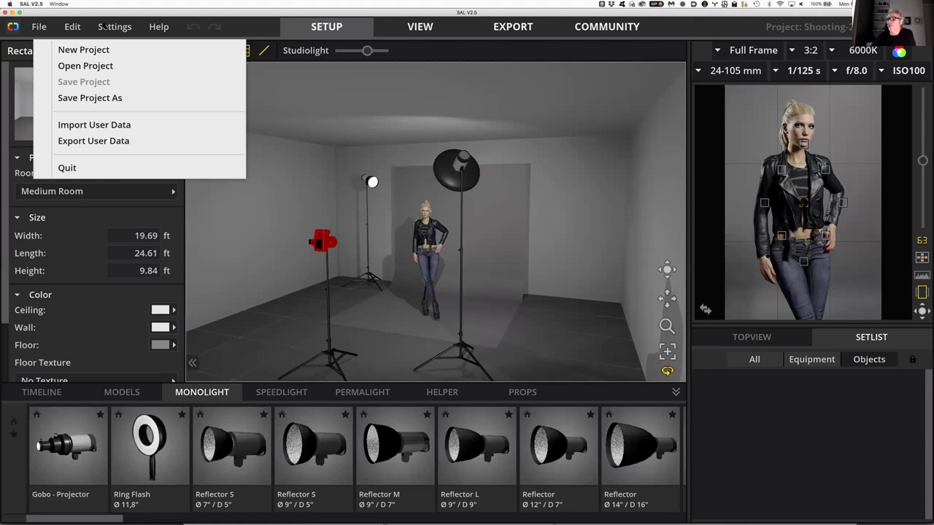
{"action": "left_click", "coordinate": [222, 13]}
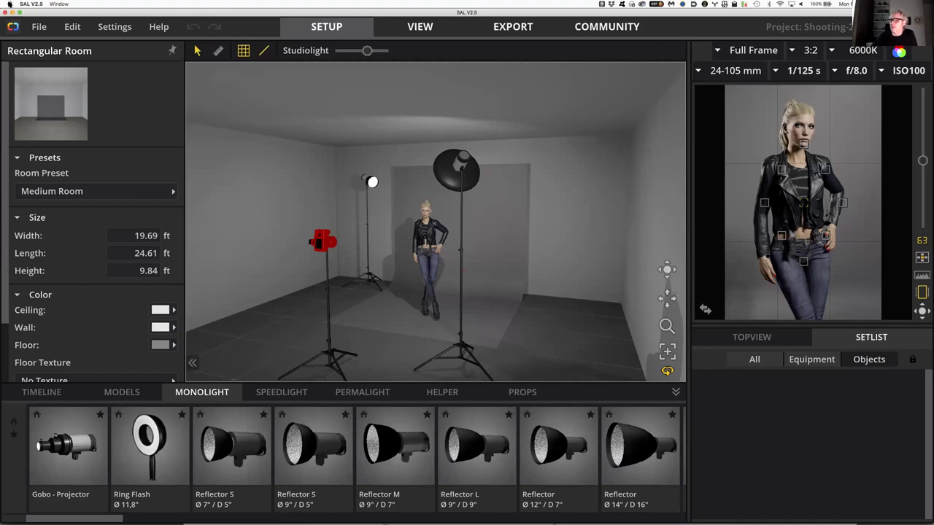
In System Preferences, try the scaled 2048 × 1152 display resolution, then restore the default resolution and close the display settings
{"action": "left_click", "coordinate": [10, 5]}
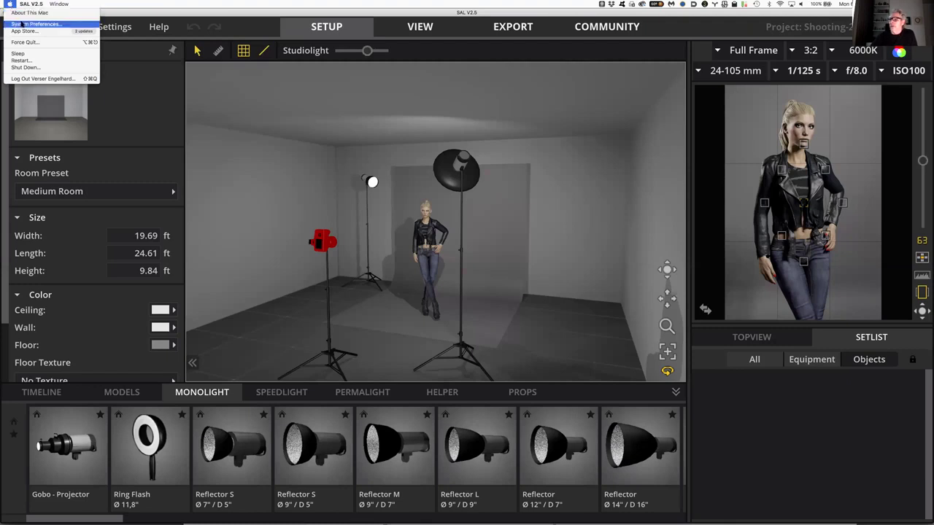
{"action": "left_click", "coordinate": [22, 24]}
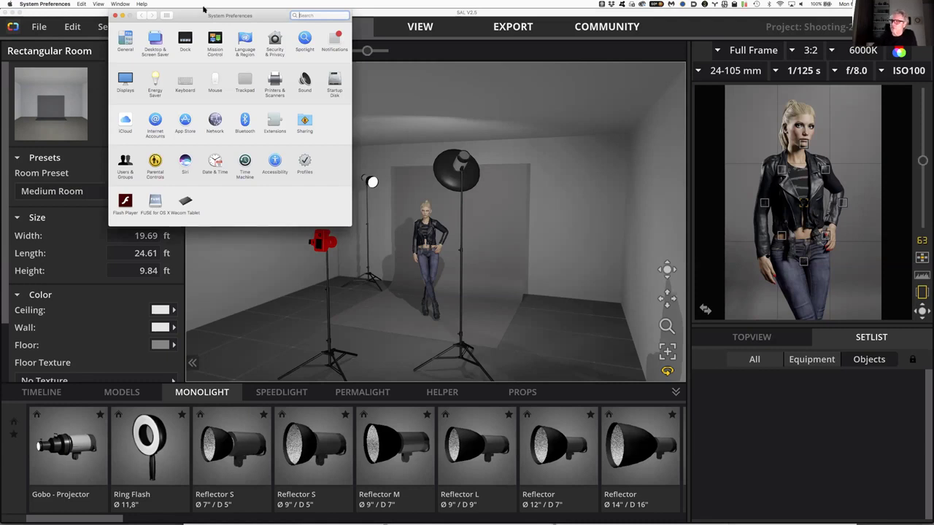
{"action": "left_click", "coordinate": [126, 78]}
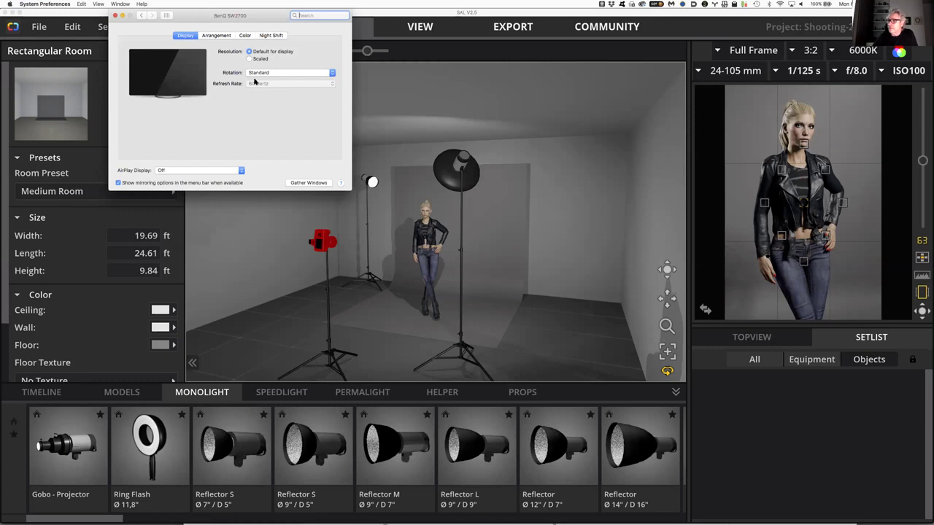
{"action": "left_click", "coordinate": [249, 59]}
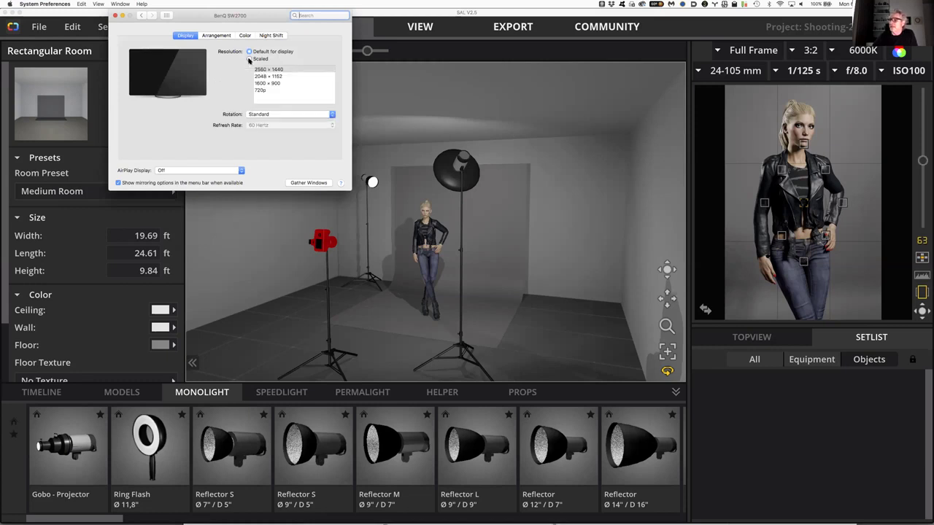
{"action": "left_click", "coordinate": [277, 76]}
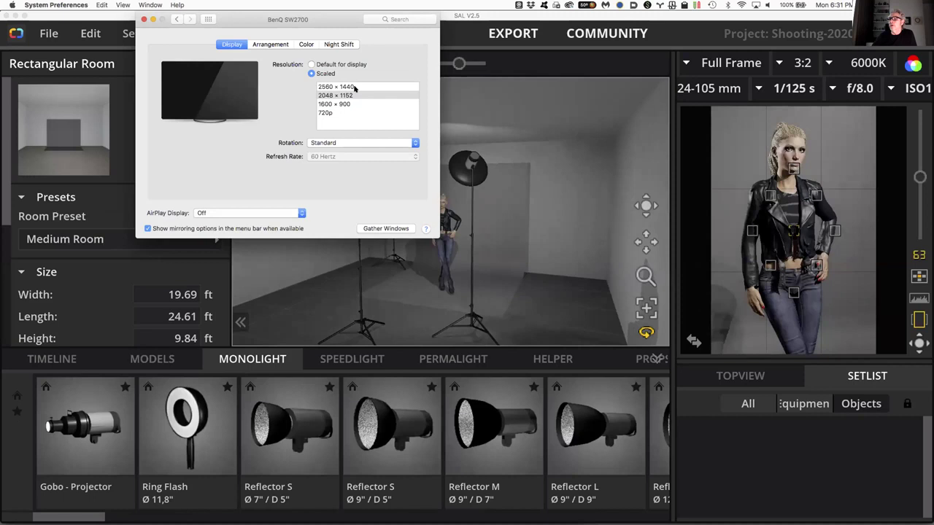
{"action": "left_click_drag", "start_coordinate": [221, 18], "coordinate": [347, 30]}
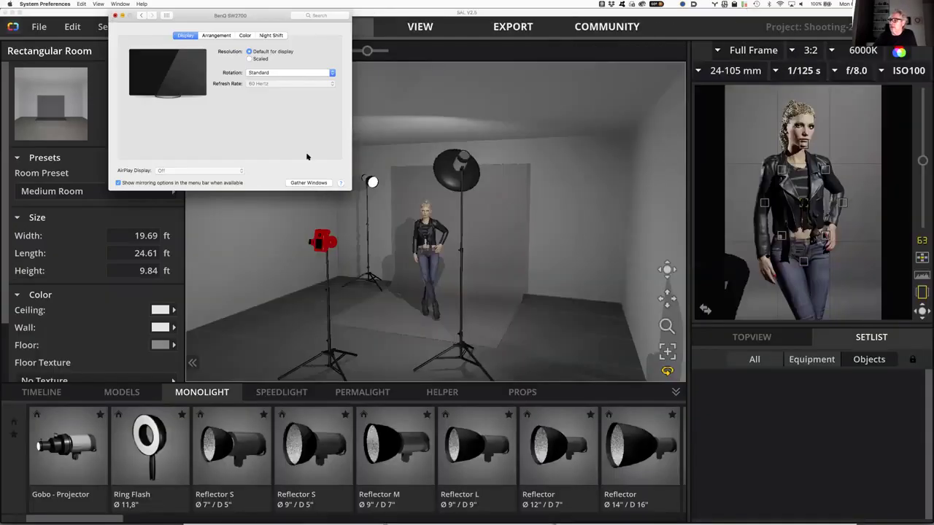
{"action": "left_click", "coordinate": [114, 15]}
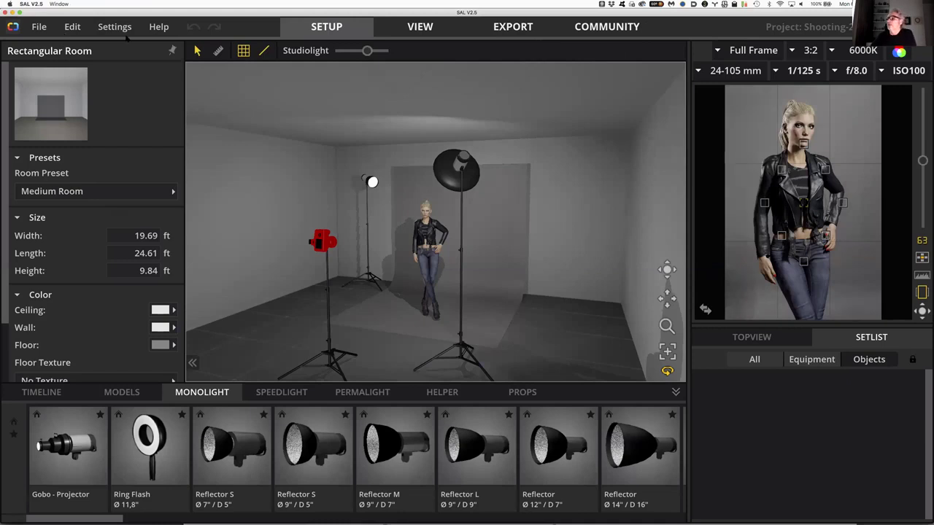
{"action": "left_click", "coordinate": [75, 27]}
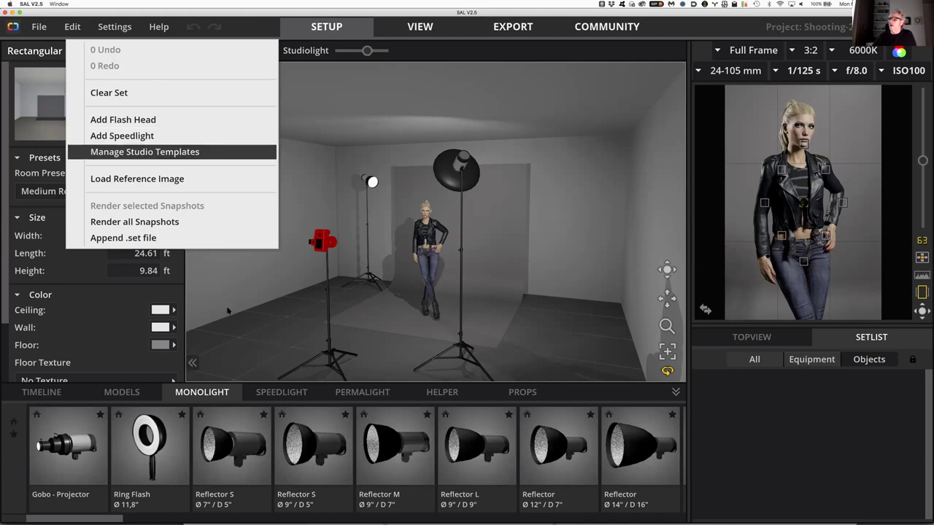
{"action": "left_click", "coordinate": [108, 42]}
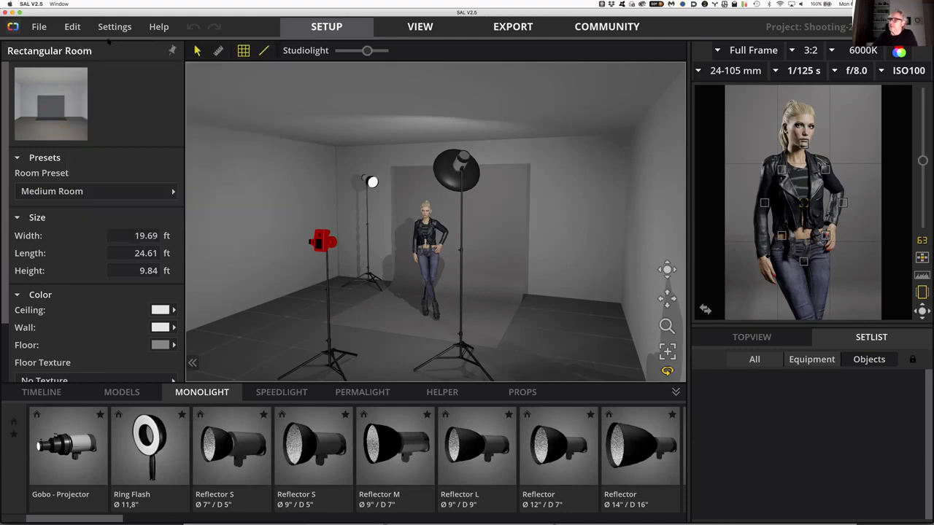
{"action": "left_click", "coordinate": [73, 26]}
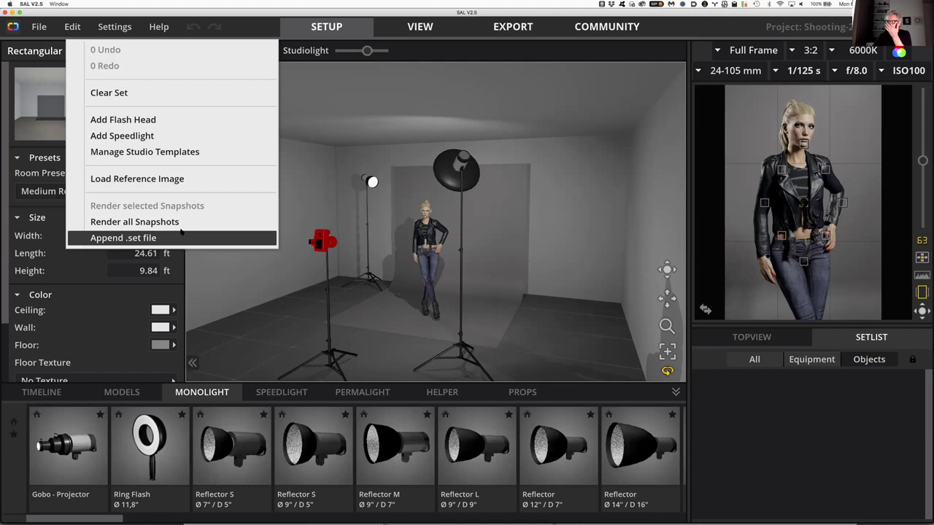
{"action": "left_click", "coordinate": [113, 27]}
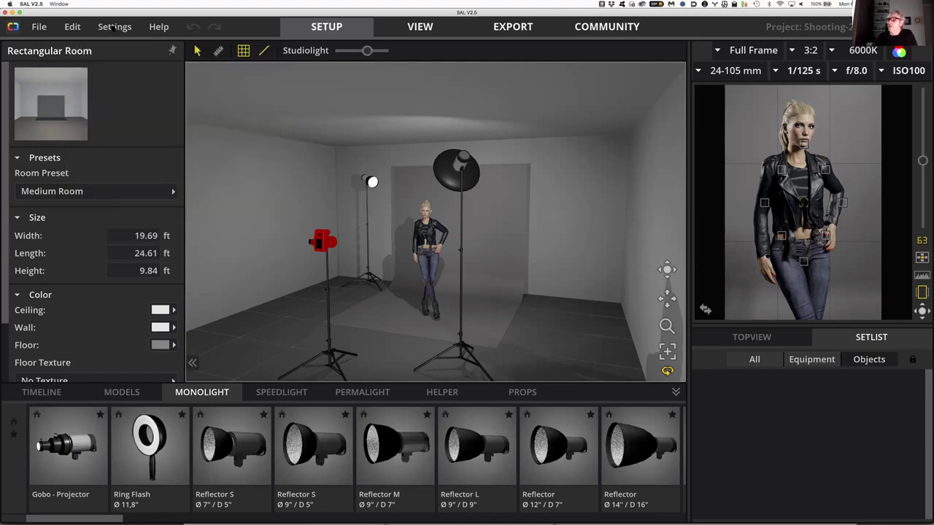
Examine the program settings for language, measurement units, yard grid, laser pointer, lens flare and 4k display mode
{"action": "left_click", "coordinate": [113, 27]}
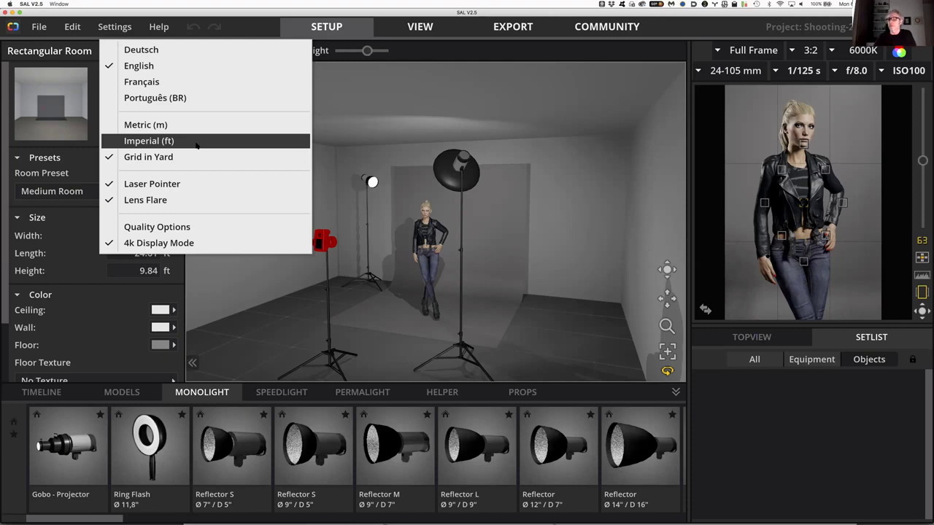
{"action": "left_click", "coordinate": [157, 144]}
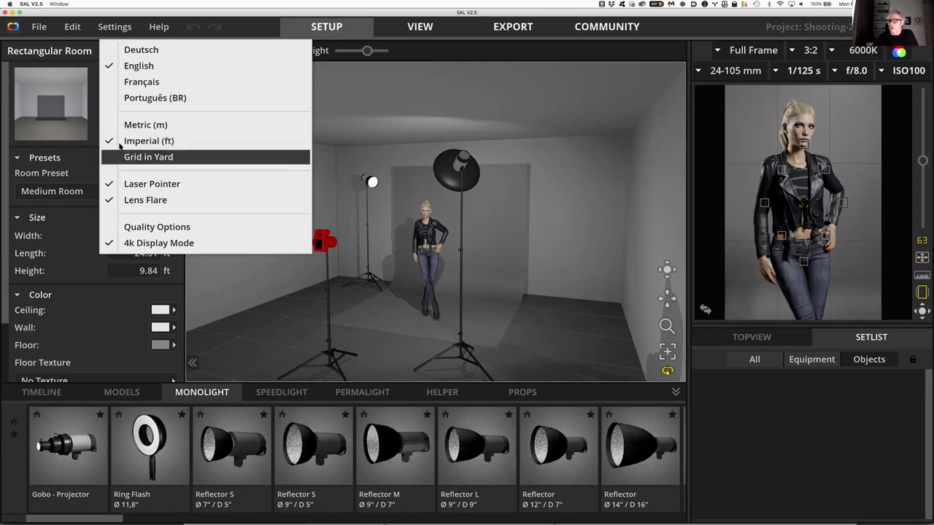
{"action": "left_click", "coordinate": [223, 162]}
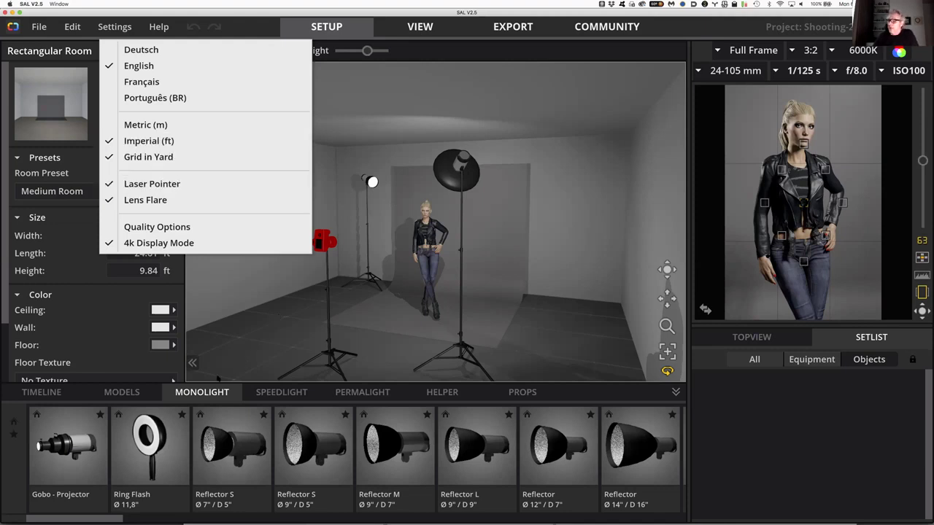
{"action": "left_click", "coordinate": [219, 363]}
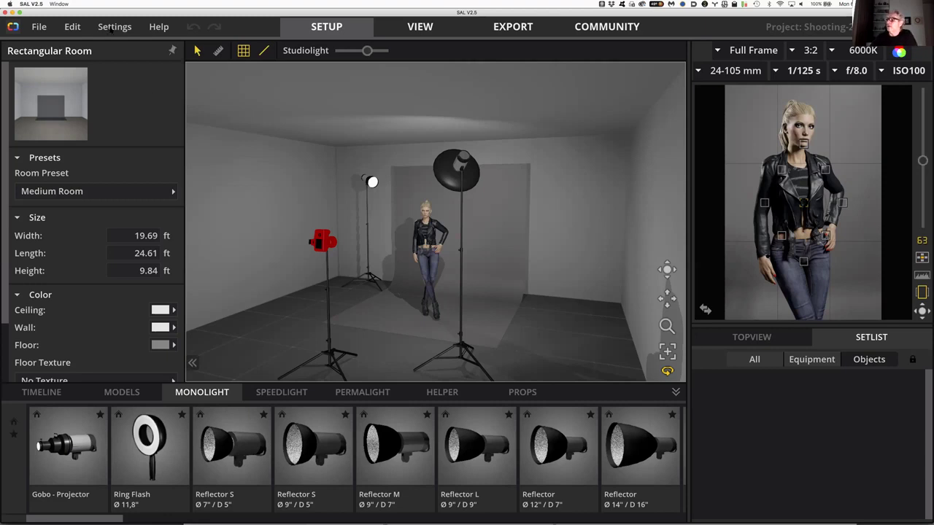
{"action": "left_click", "coordinate": [112, 28]}
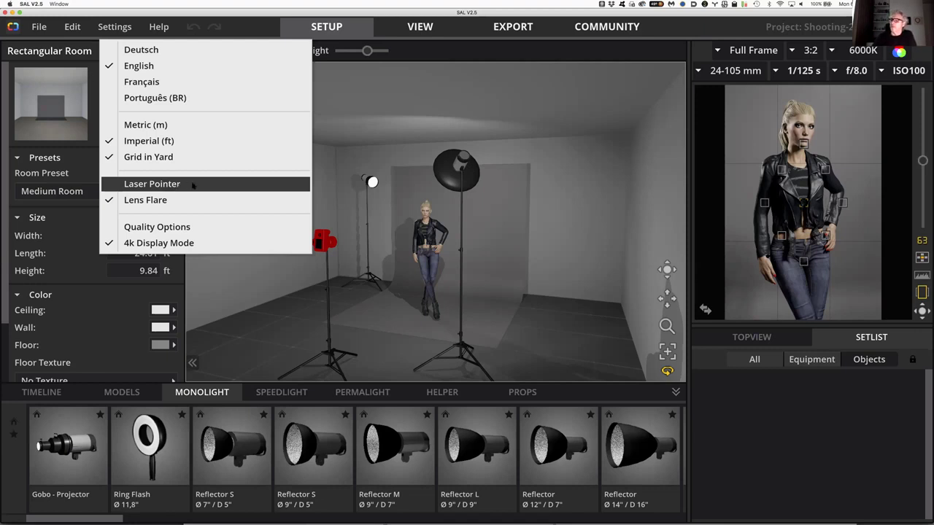
{"action": "left_click", "coordinate": [242, 185]}
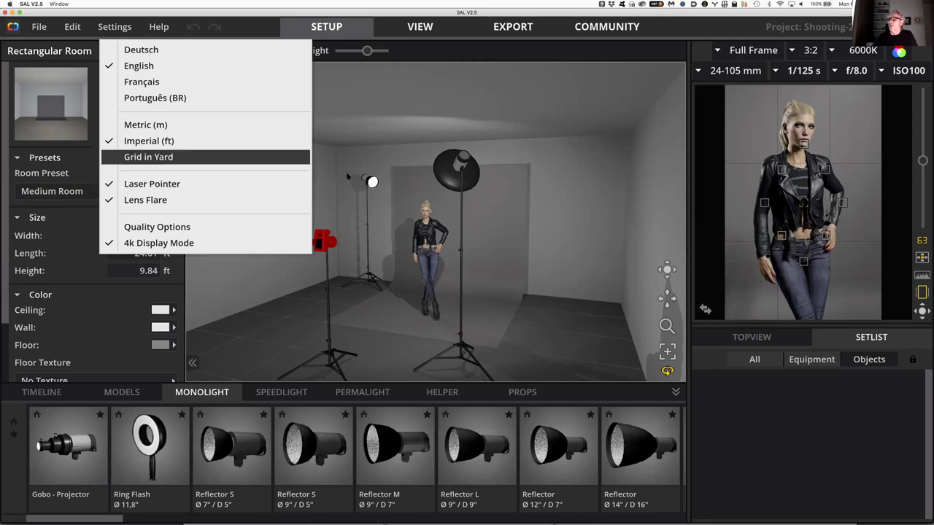
{"action": "left_click", "coordinate": [348, 177]}
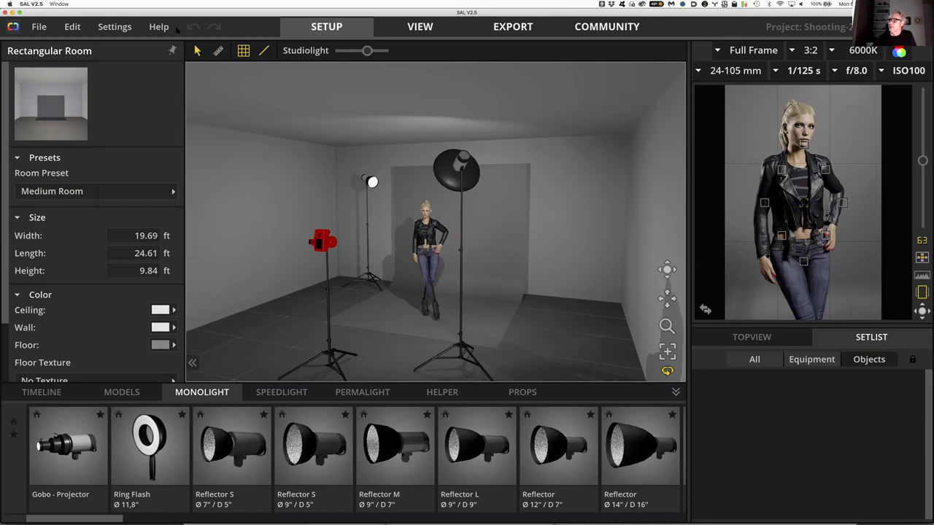
{"action": "left_click", "coordinate": [116, 27]}
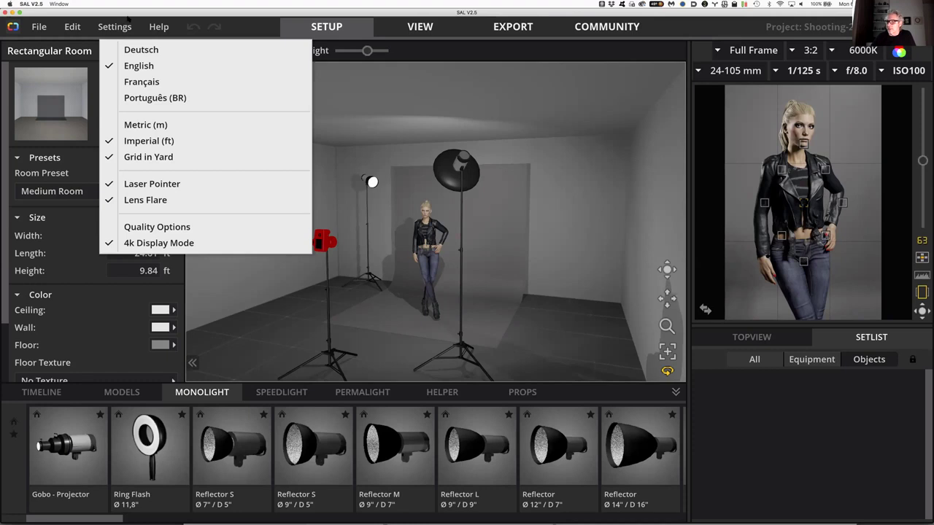
{"action": "left_click", "coordinate": [134, 12]}
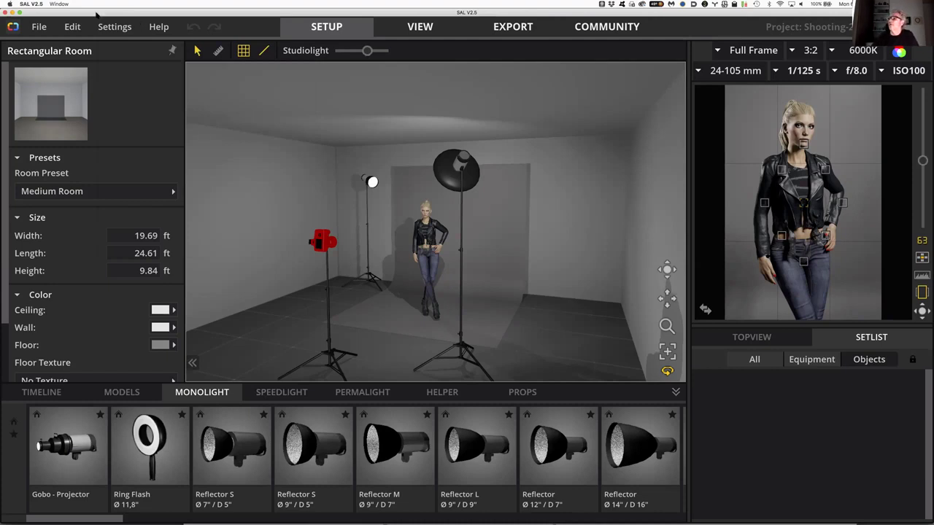
Open the quality options to examine the shadow, texture and render quality and the render resolution
{"action": "left_click", "coordinate": [114, 26]}
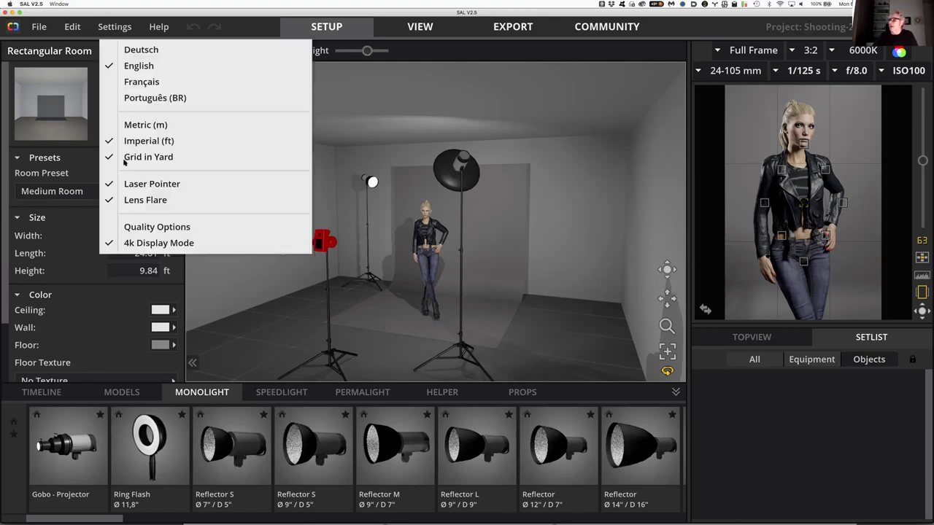
{"action": "left_click", "coordinate": [158, 229]}
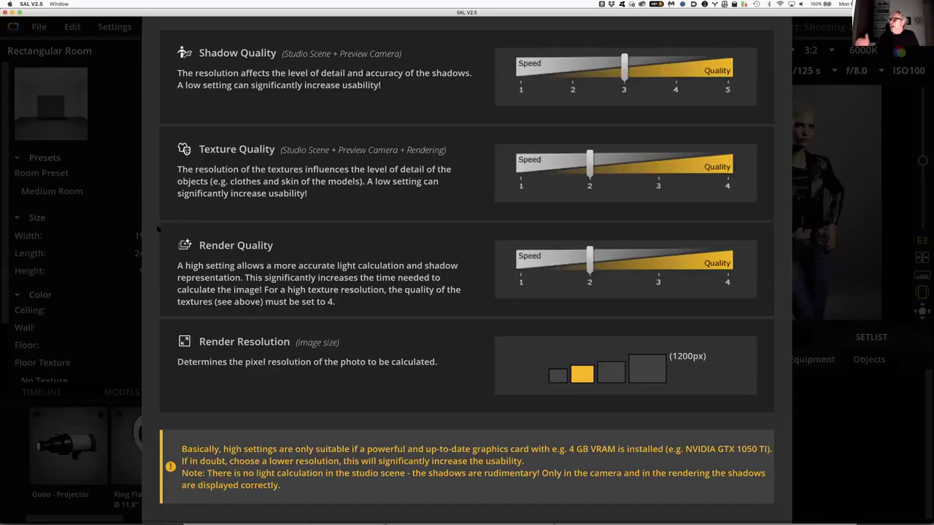
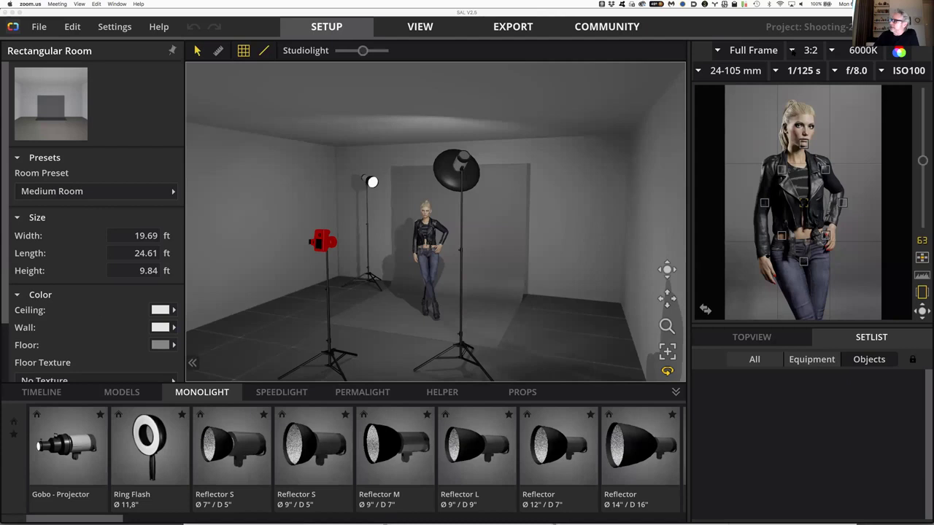
{"action": "left_click", "coordinate": [793, 51]}
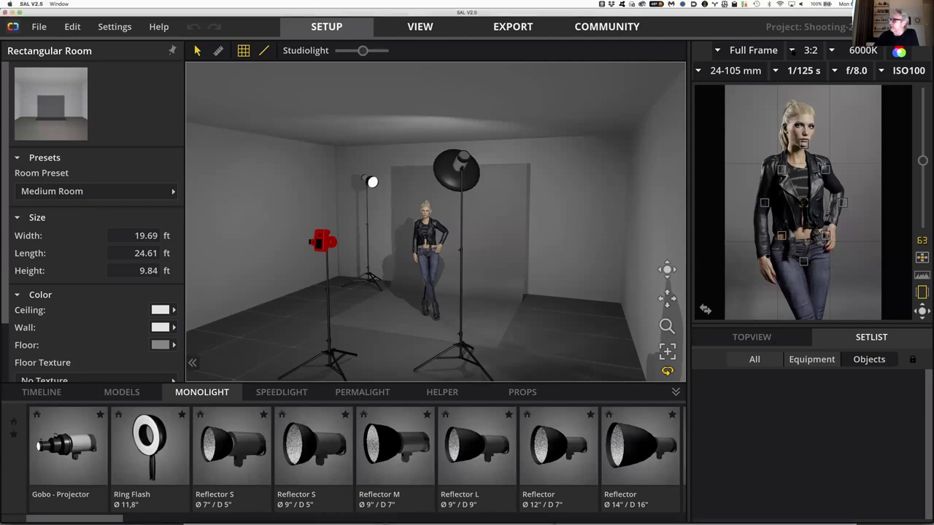
{"action": "left_click", "coordinate": [792, 50]}
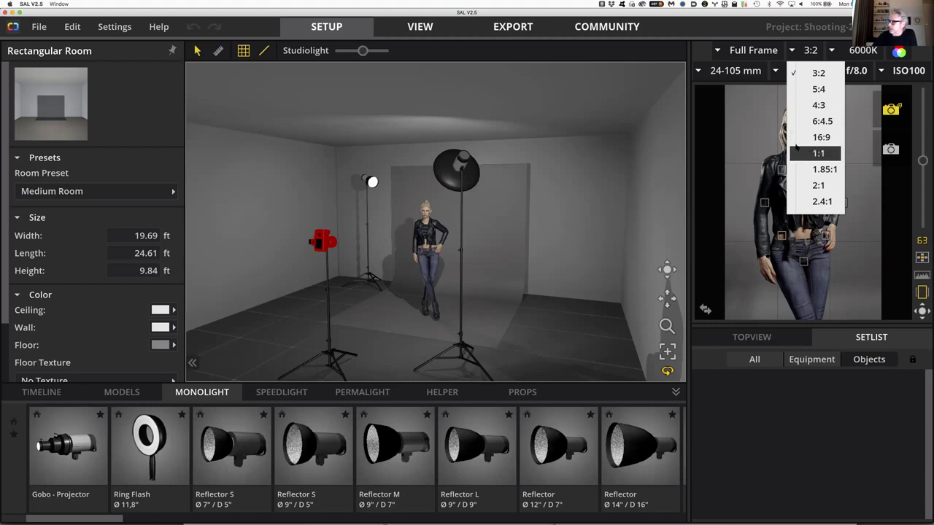
{"action": "left_click", "coordinate": [735, 66]}
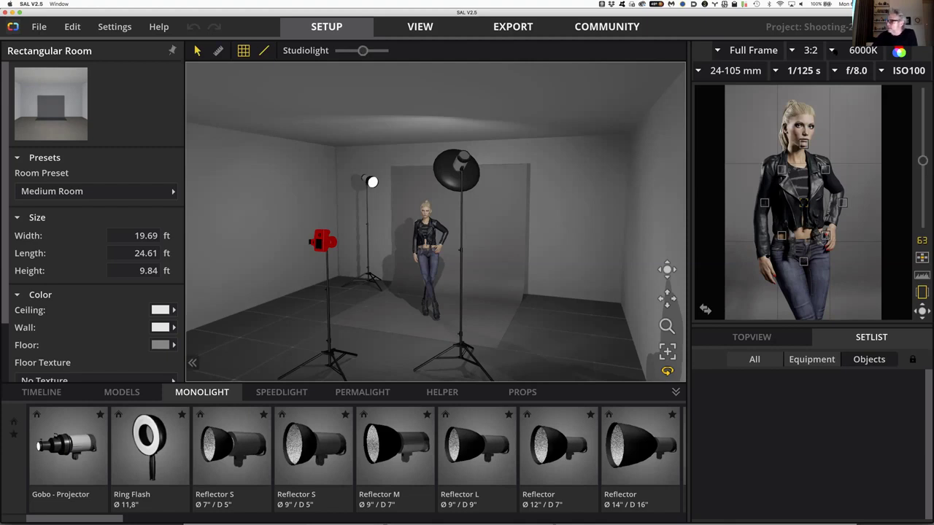
Open the camera's white balance setting to examine its Kelvin range, then close it unchanged
{"action": "left_click", "coordinate": [832, 51]}
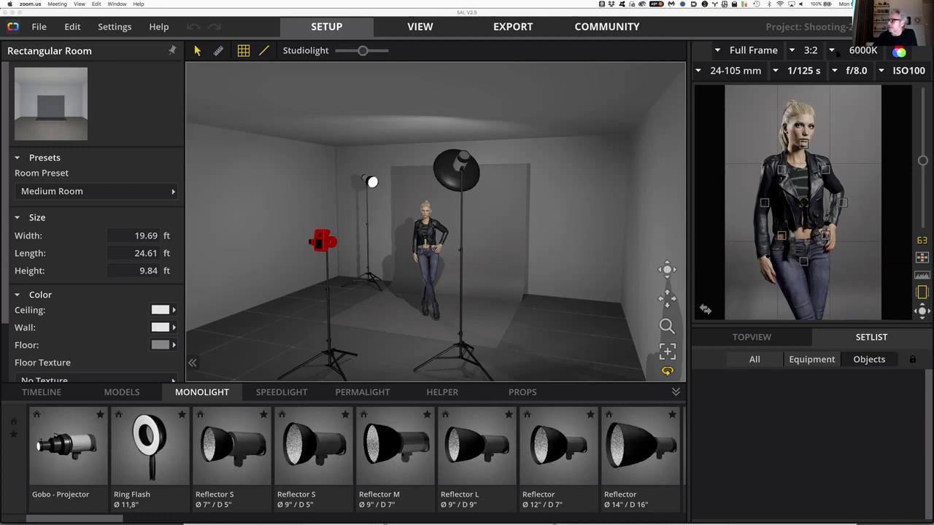
{"action": "left_click", "coordinate": [831, 51]}
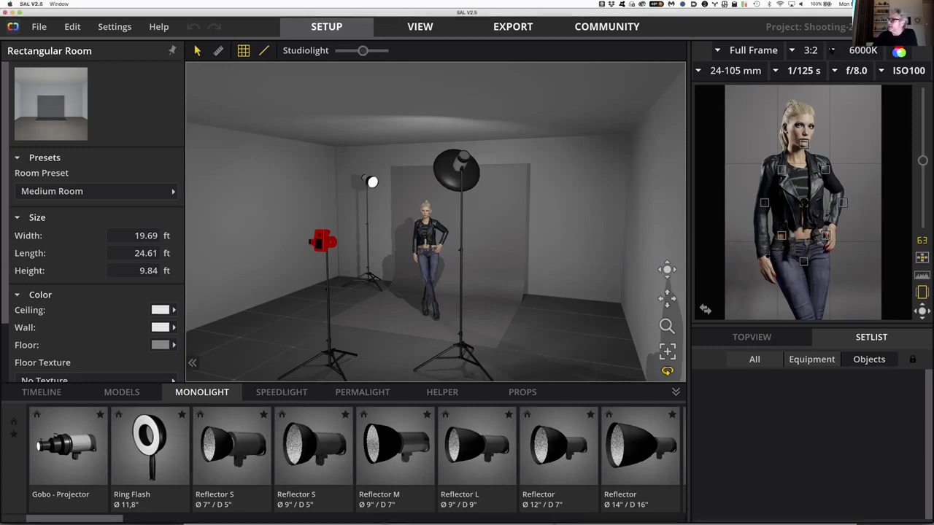
{"action": "left_click", "coordinate": [832, 50]}
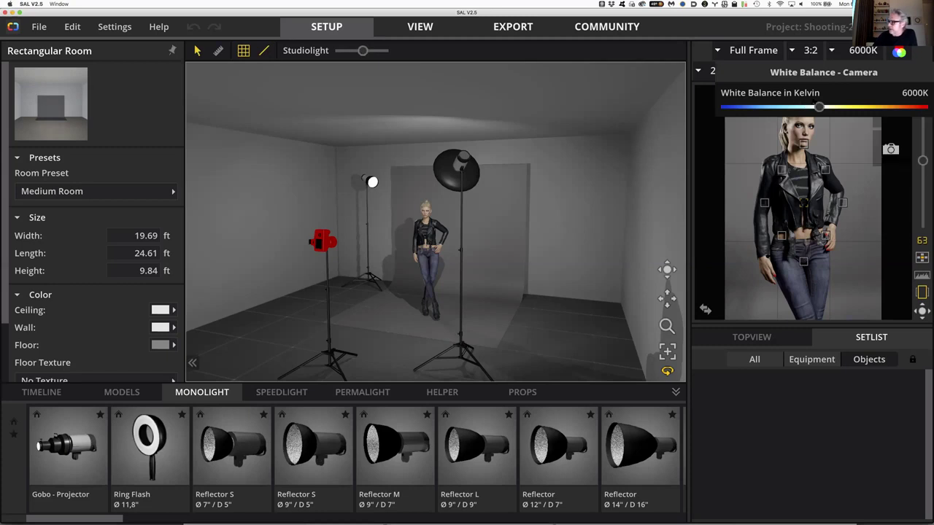
{"action": "left_click", "coordinate": [786, 449]}
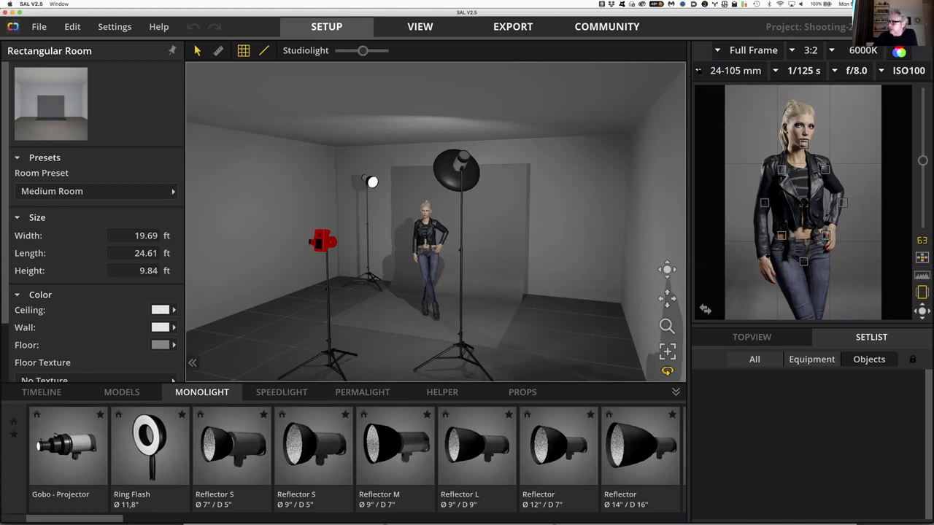
Examine the lenses, shutter speeds and apertures available for the camera, keeping the current selections
{"action": "left_click", "coordinate": [698, 71]}
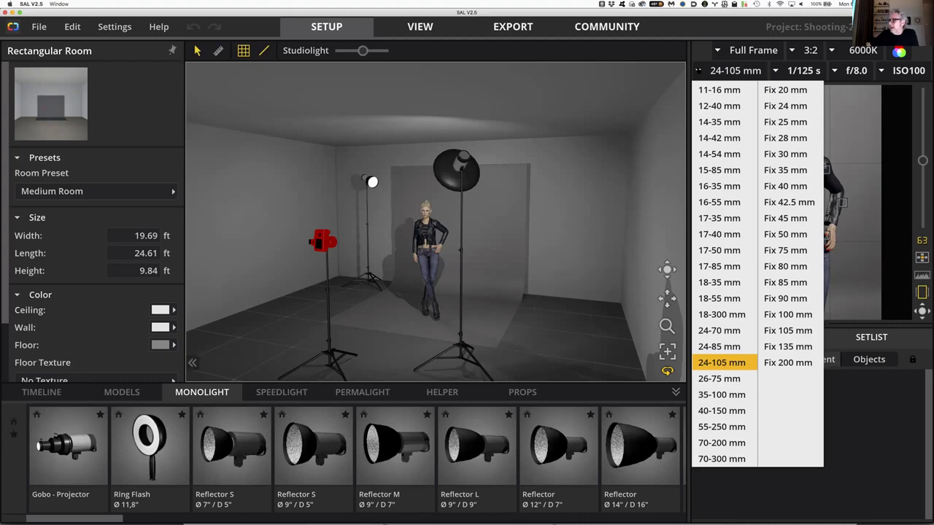
{"action": "left_click", "coordinate": [600, 111]}
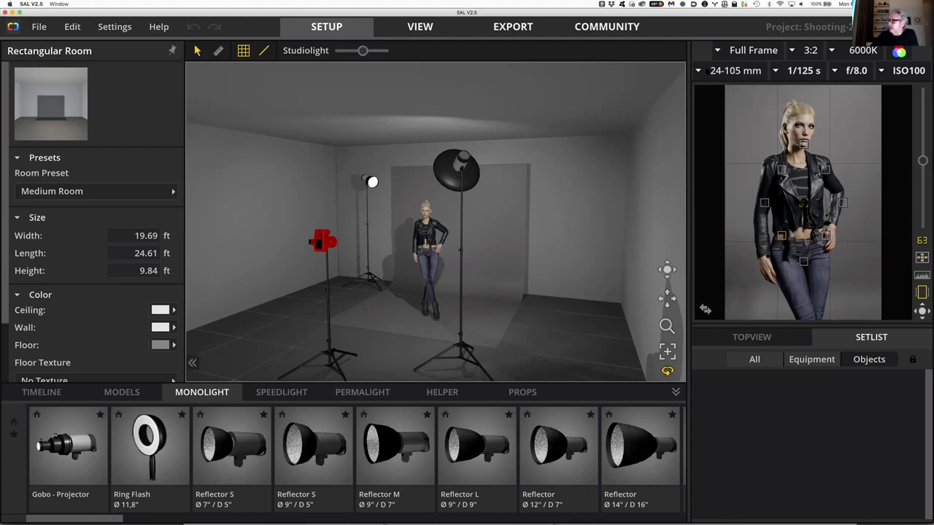
{"action": "left_click", "coordinate": [701, 70]}
{"action": "left_click", "coordinate": [776, 71]}
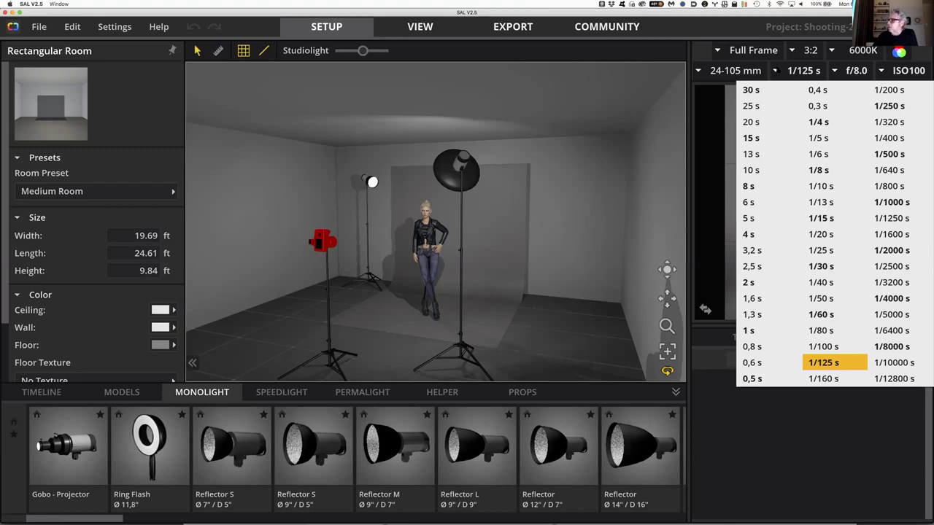
{"action": "left_click", "coordinate": [781, 496]}
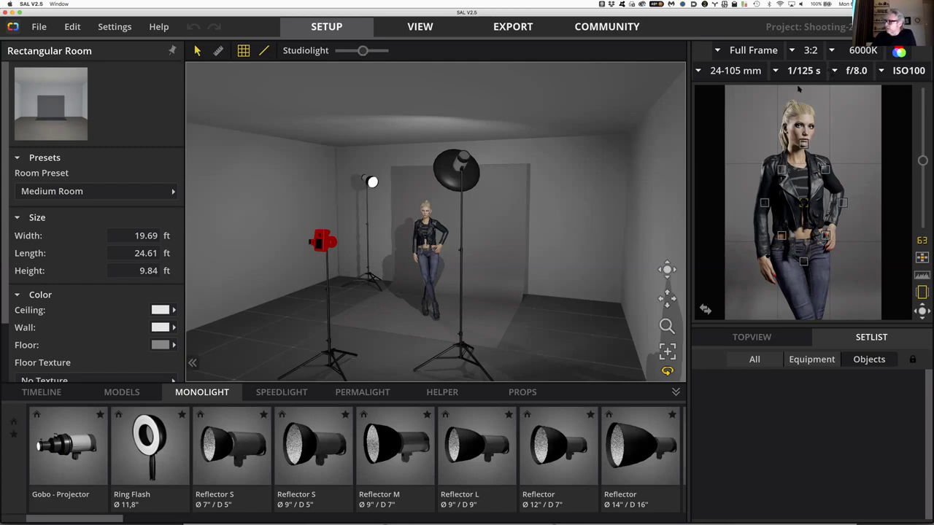
{"action": "left_click", "coordinate": [835, 70]}
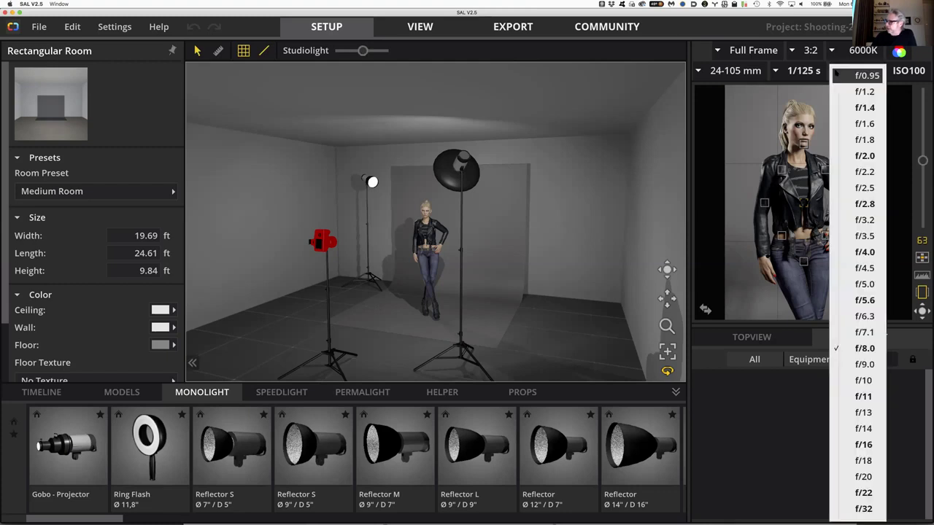
{"action": "left_click", "coordinate": [788, 106]}
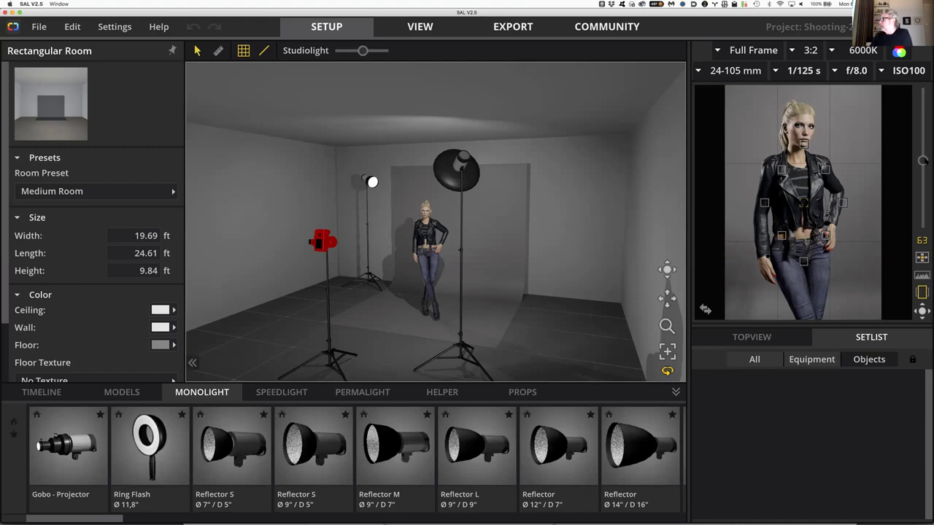
Try the camera's zoom range between 24 and 105 mm, then set the focal length to 64 mm
{"action": "left_click", "coordinate": [923, 115]}
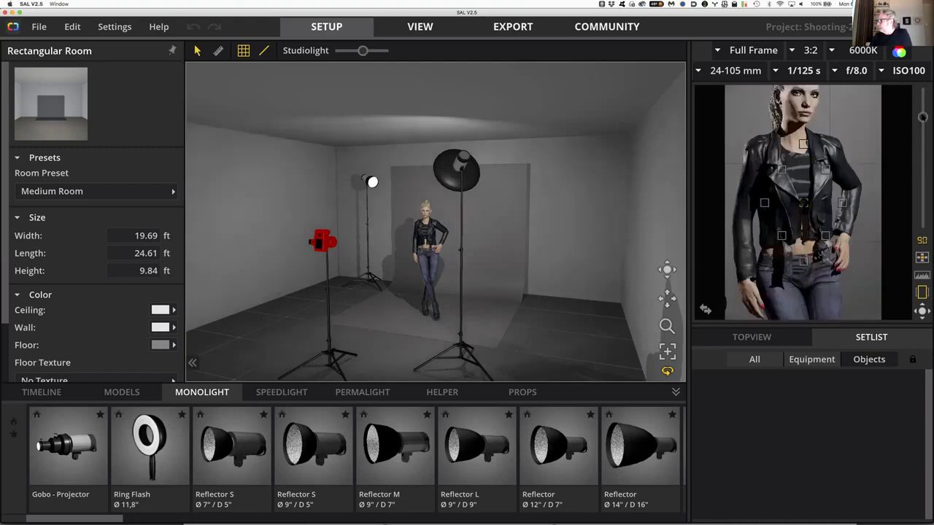
{"action": "left_click_drag", "start_coordinate": [923, 115], "coordinate": [923, 147]}
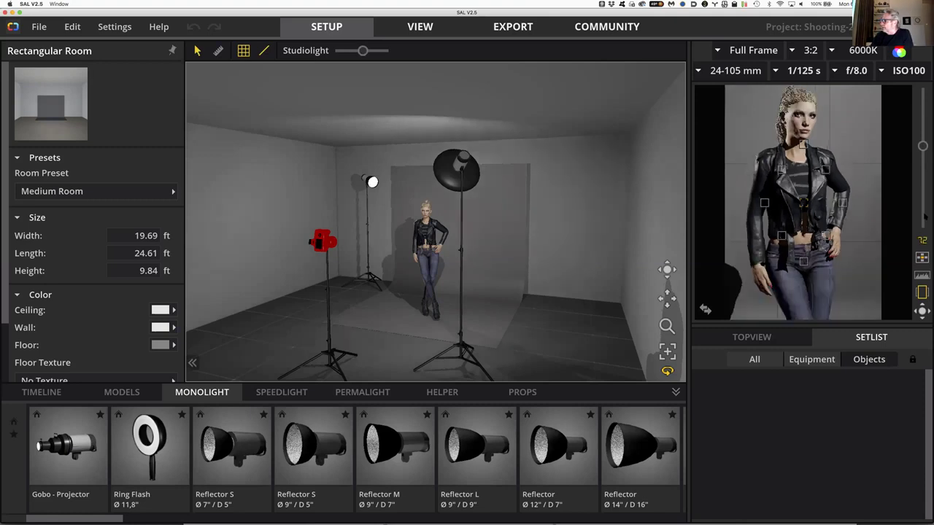
{"action": "left_click_drag", "start_coordinate": [924, 217], "coordinate": [923, 214]}
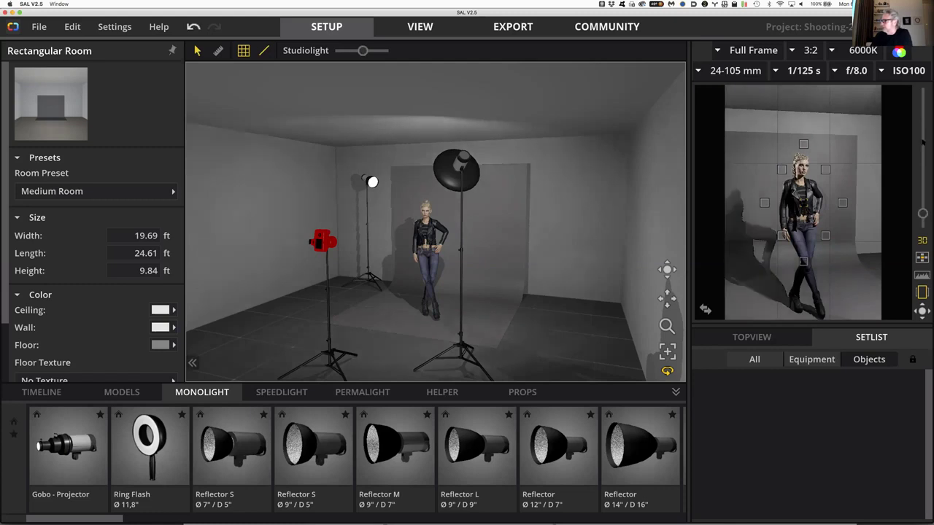
{"action": "left_click_drag", "start_coordinate": [921, 202], "coordinate": [917, 104]}
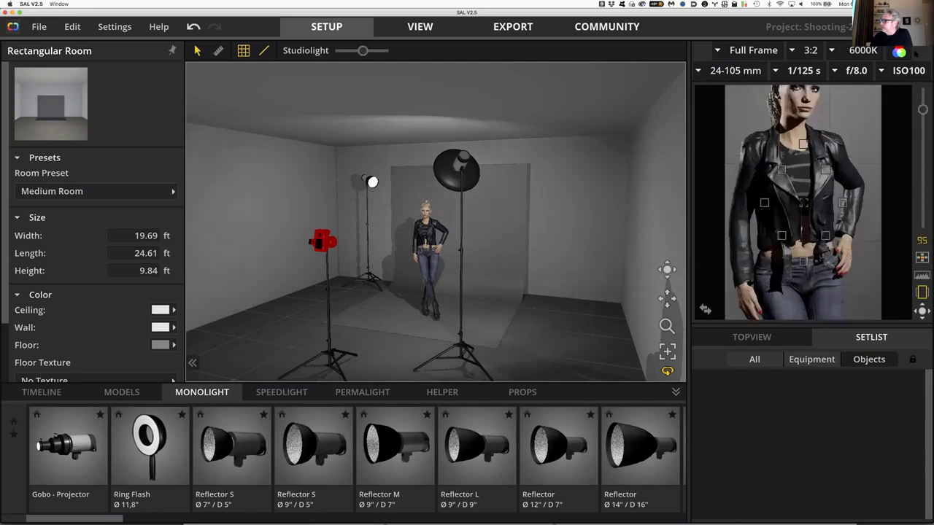
{"action": "left_click_drag", "start_coordinate": [916, 53], "coordinate": [927, 53]}
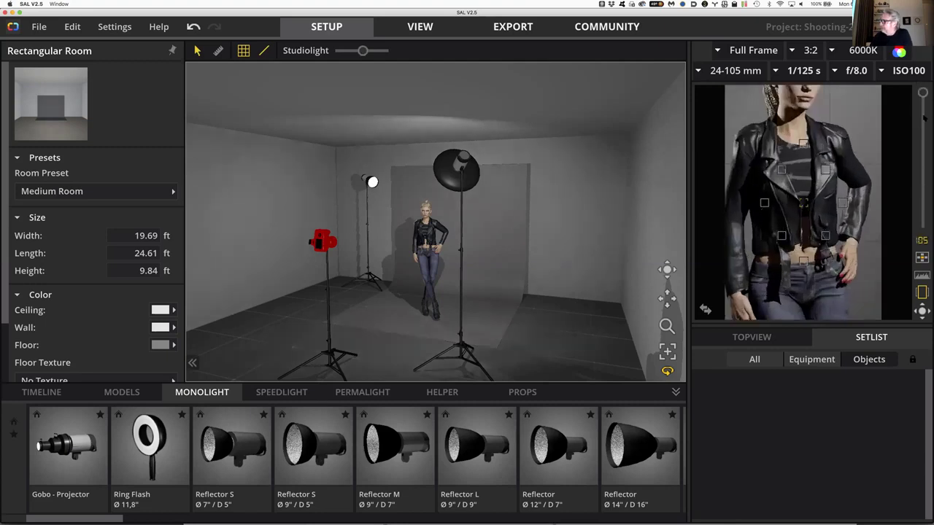
{"action": "left_click", "coordinate": [924, 232]}
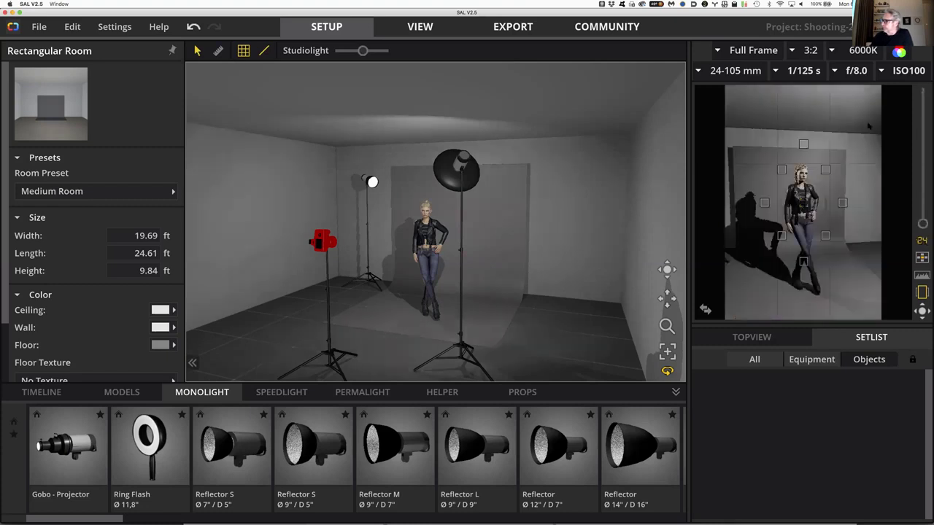
{"action": "mouse_move", "coordinate": [867, 125]}
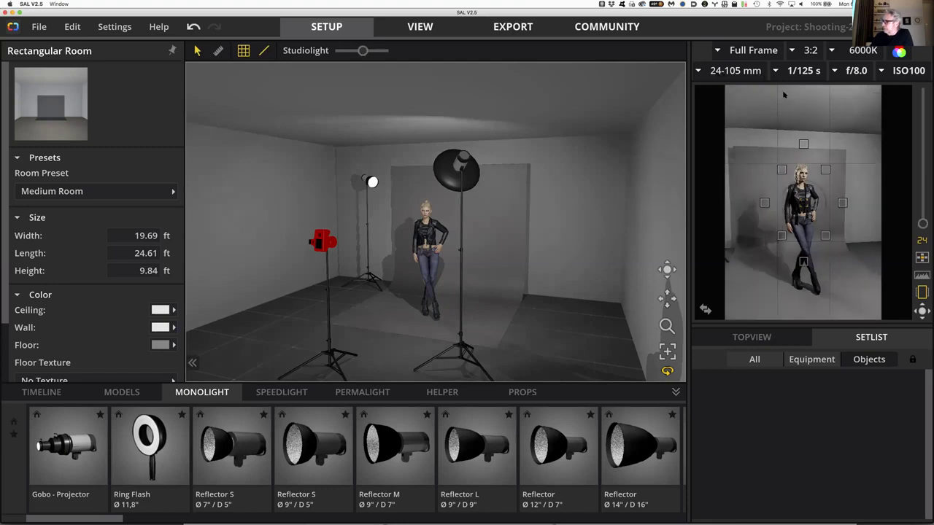
{"action": "left_click_drag", "start_coordinate": [923, 223], "coordinate": [919, 153]}
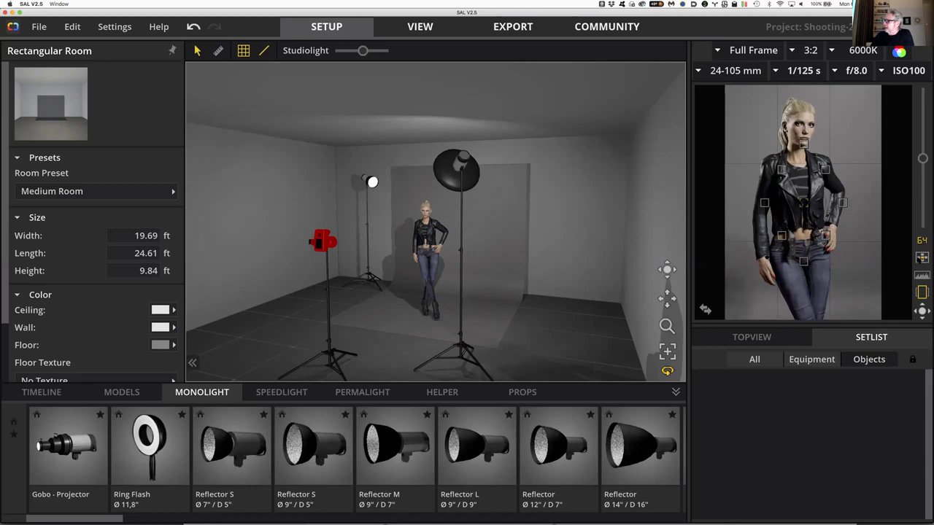
Hide the focus points and grid lines in the camera preview, then show them again
{"action": "left_click", "coordinate": [922, 258]}
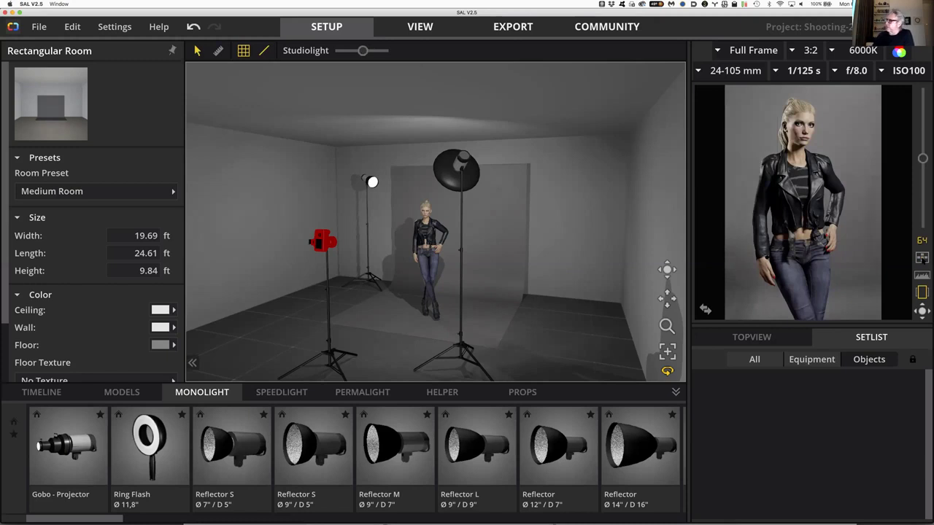
{"action": "left_click", "coordinate": [922, 258]}
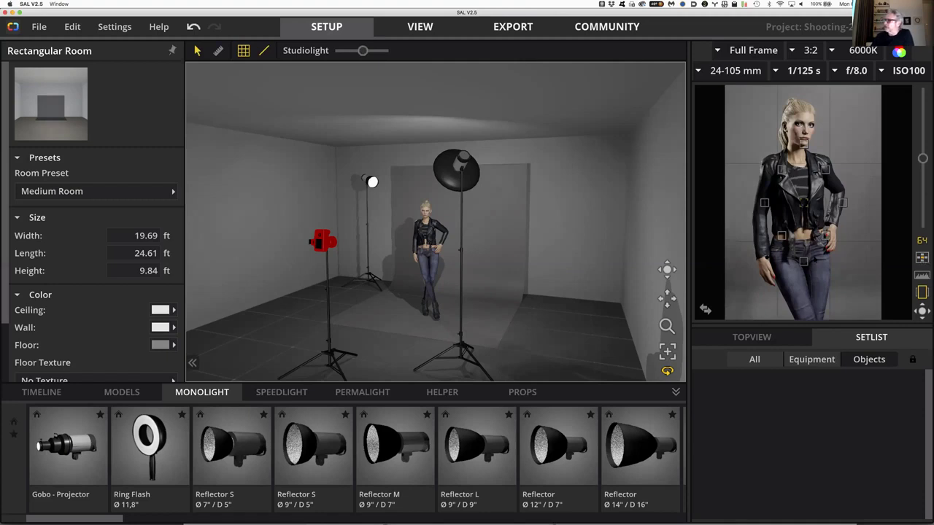
{"action": "mouse_move", "coordinate": [887, 127]}
Show and hide the histogram in the camera preview, then switch the camera format to landscape and back to portrait
{"action": "left_click", "coordinate": [922, 275]}
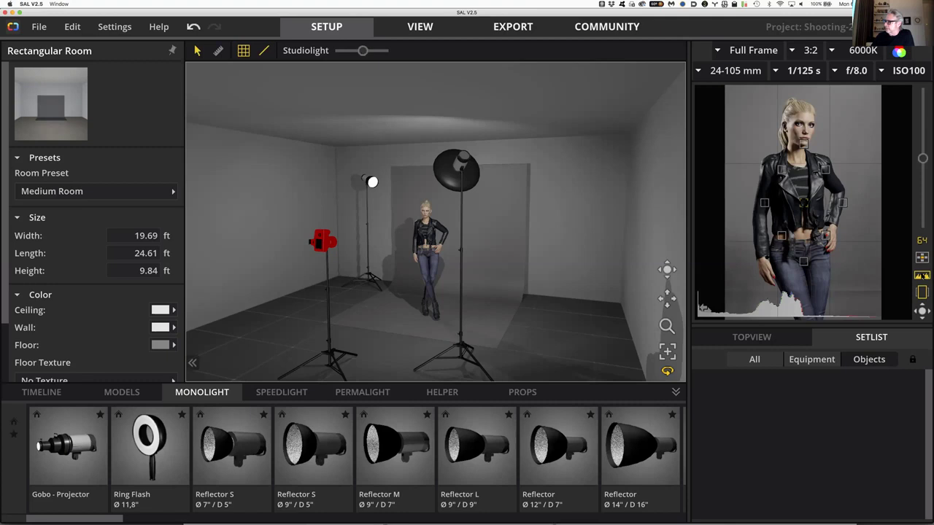
{"action": "left_click", "coordinate": [922, 276]}
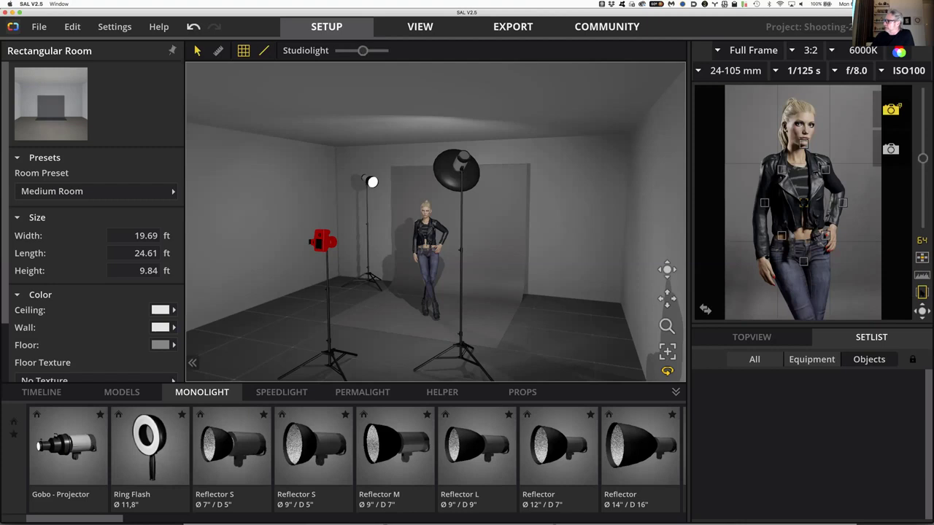
{"action": "left_click", "coordinate": [922, 292]}
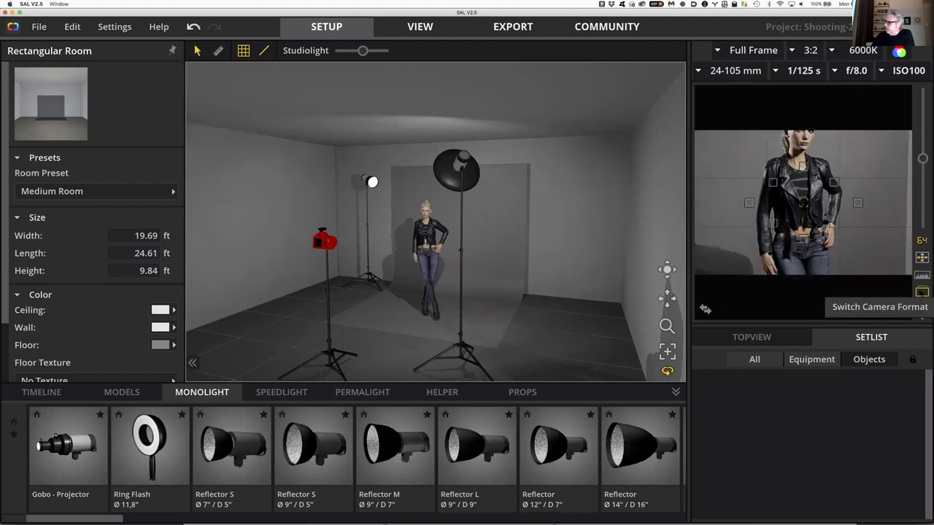
{"action": "left_click", "coordinate": [921, 293]}
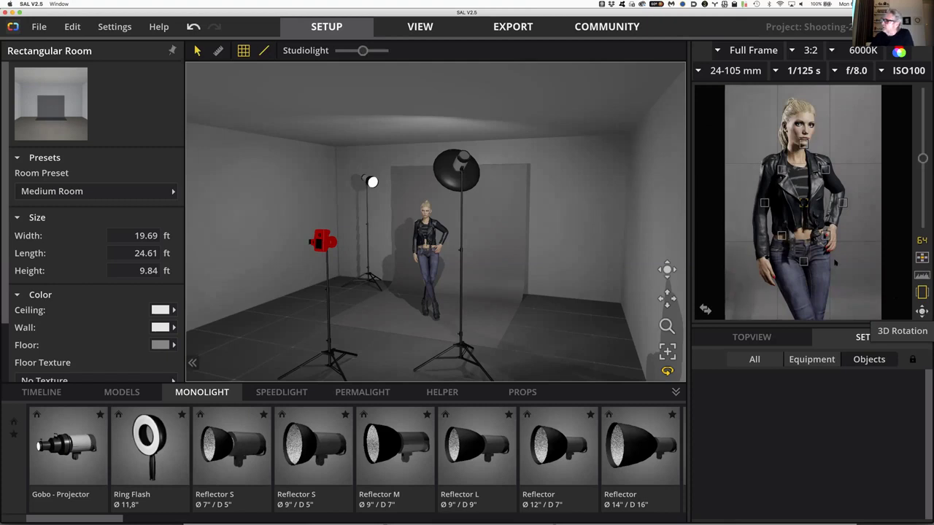
Use 3D rotation to tilt the camera down to the model's legs, then back up to frame her from head to thighs
{"action": "mouse_move", "coordinate": [834, 262]}
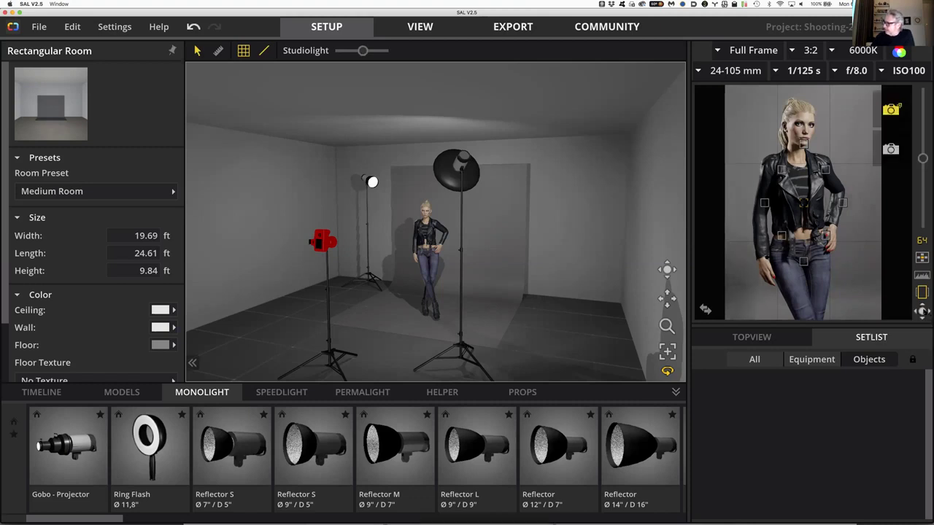
{"action": "left_click_drag", "start_coordinate": [890, 284], "coordinate": [915, 240]}
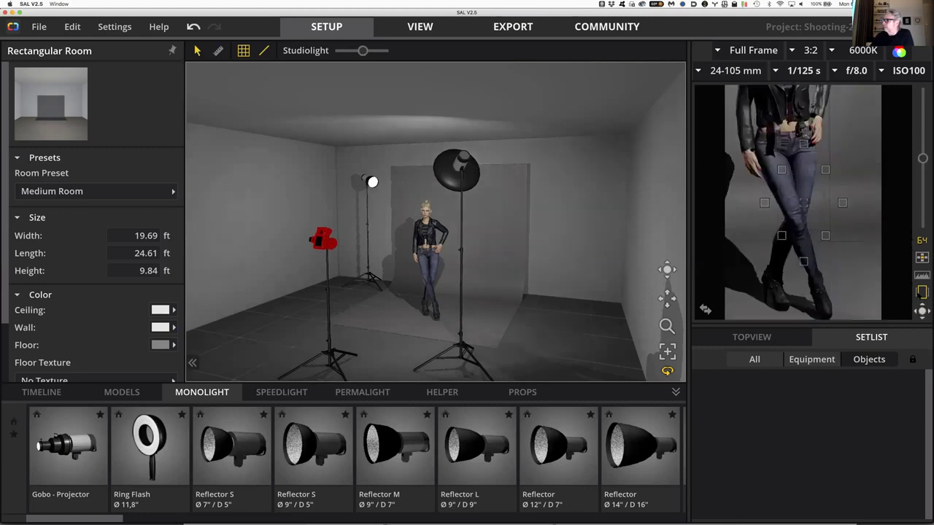
{"action": "left_click_drag", "start_coordinate": [922, 311], "coordinate": [922, 309]}
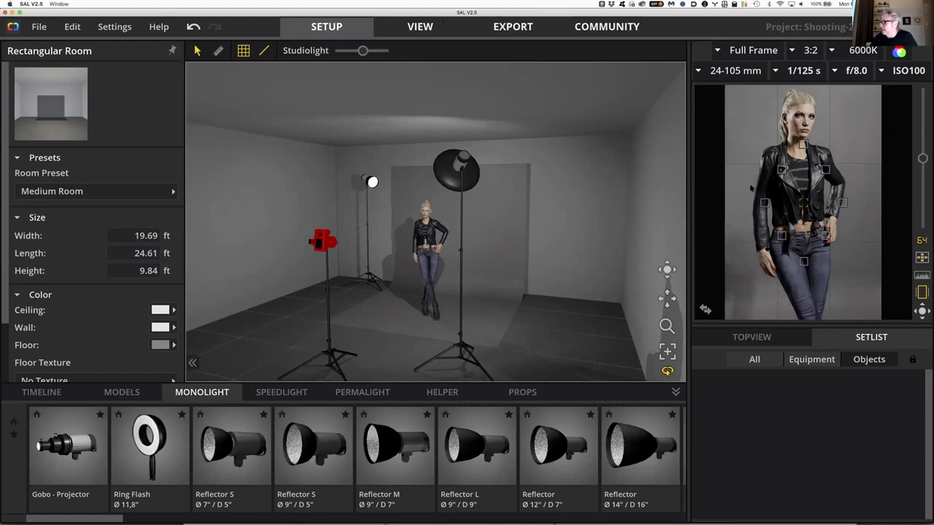
Replace the set list with the top view to examine where the camera, lights and model stand
{"action": "mouse_move", "coordinate": [807, 200]}
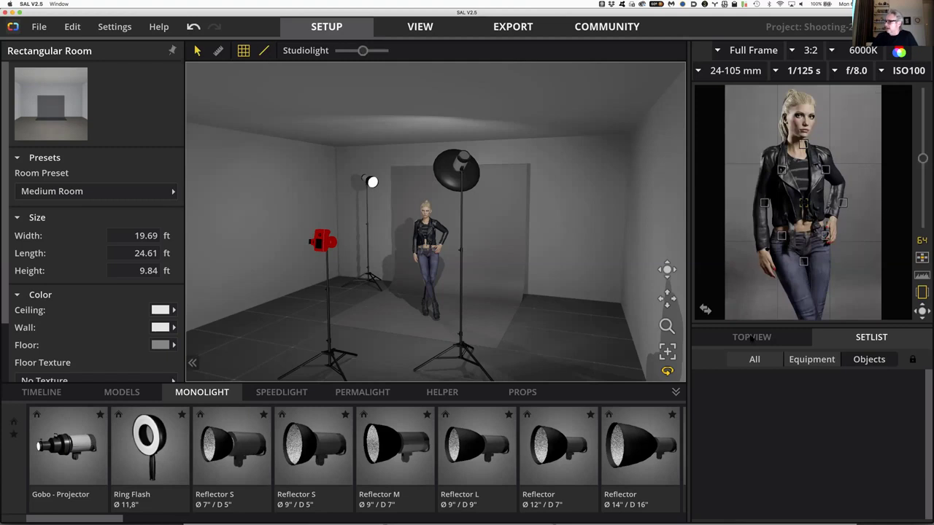
{"action": "left_click", "coordinate": [753, 337]}
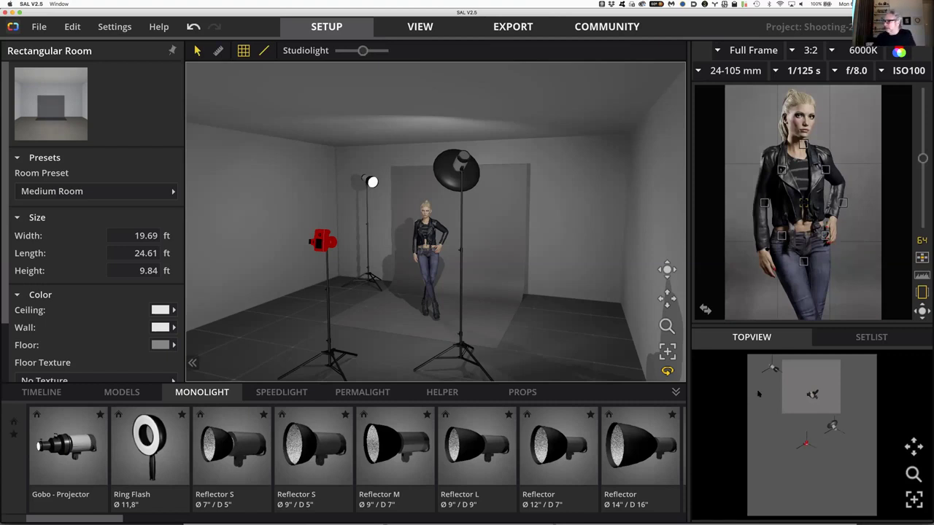
{"action": "left_click", "coordinate": [775, 370]}
{"action": "left_click", "coordinate": [759, 408]}
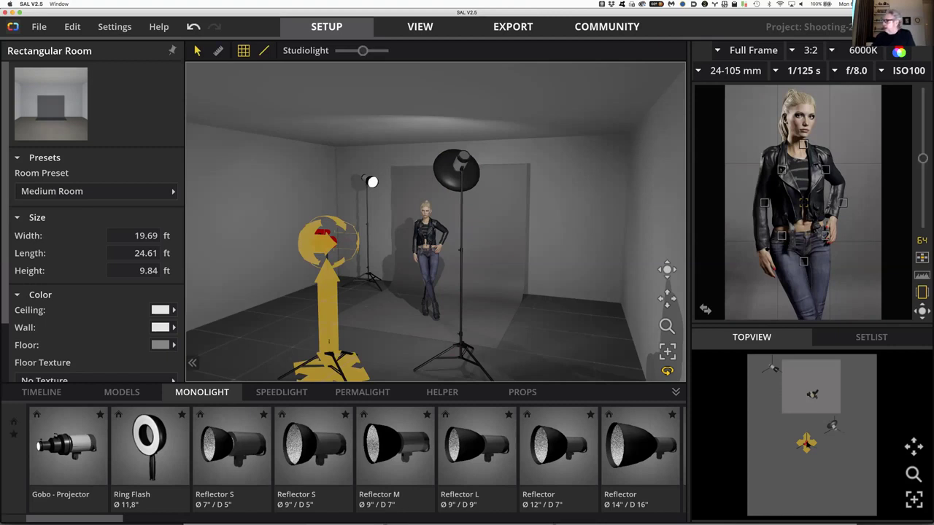
Select the camera and move it back across the studio floor to about X 10 ft, Y 15.9 ft
{"action": "left_click", "coordinate": [328, 285]}
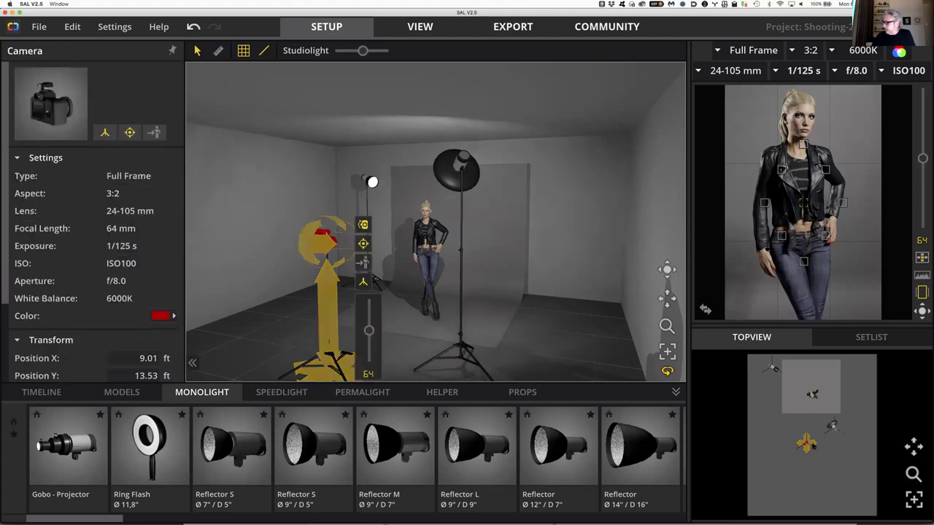
{"action": "left_click_drag", "start_coordinate": [349, 284], "coordinate": [322, 286]}
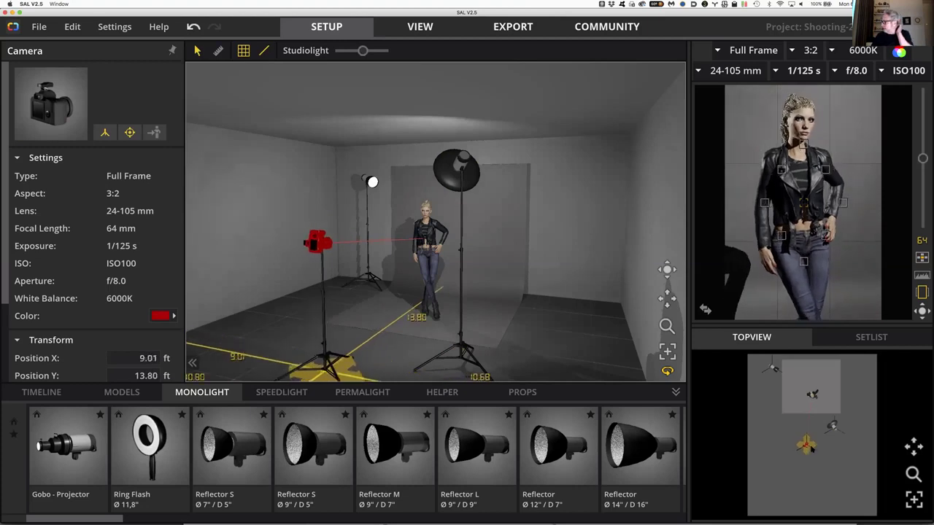
{"action": "left_click", "coordinate": [321, 286]}
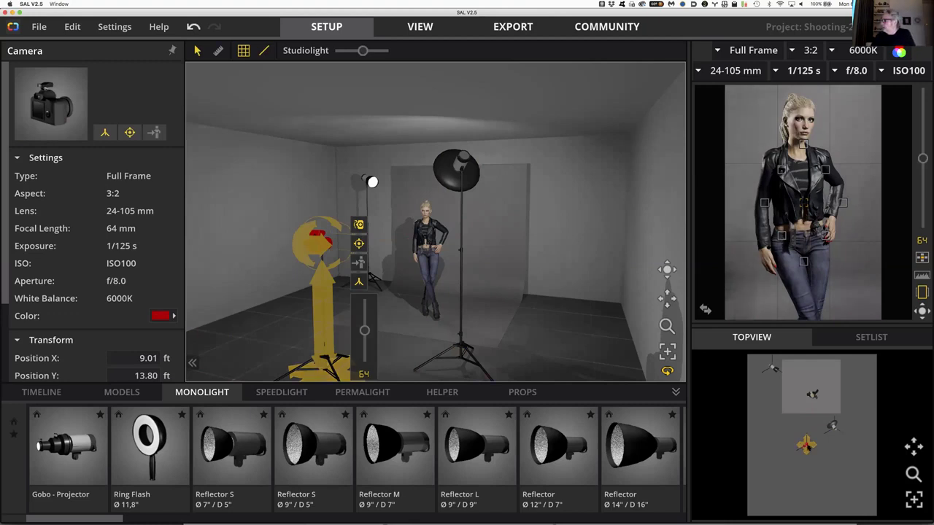
{"action": "left_click_drag", "start_coordinate": [319, 241], "coordinate": [280, 245]}
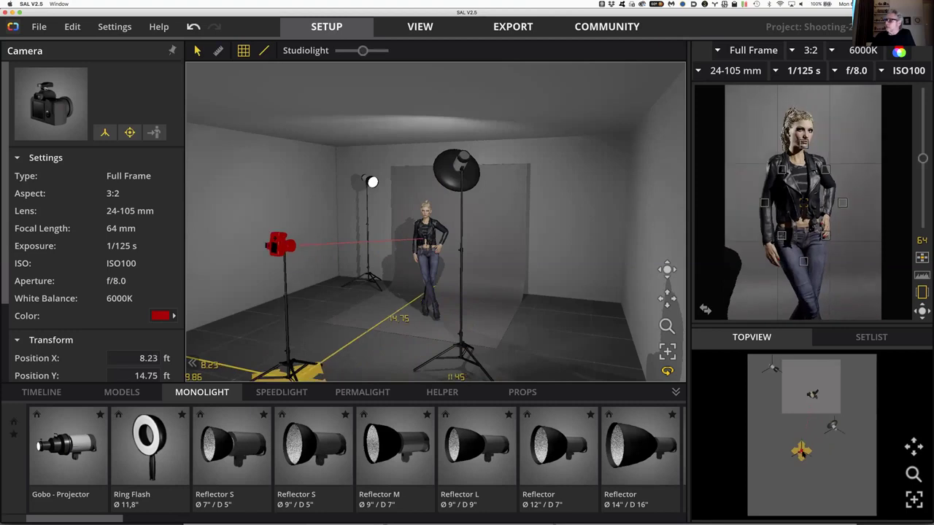
{"action": "left_click_drag", "start_coordinate": [280, 245], "coordinate": [301, 253]}
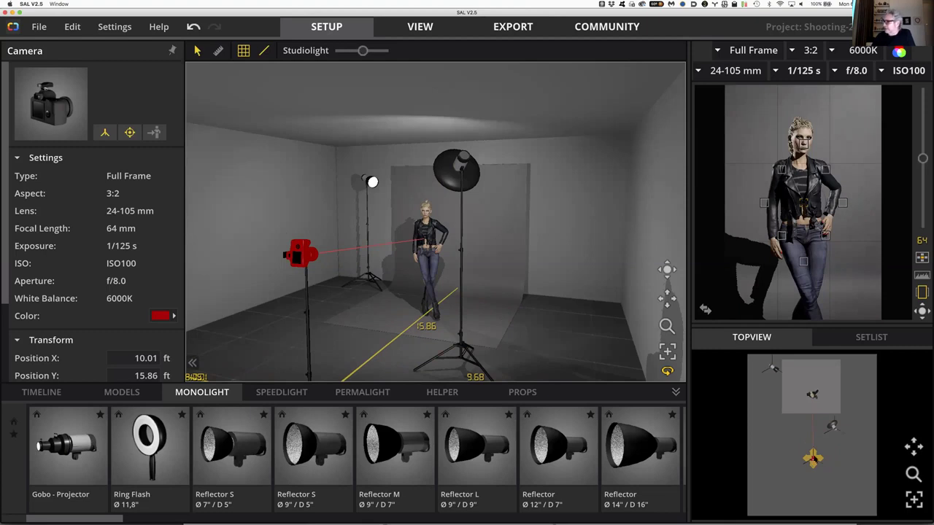
Move the camera forward to about X 9.9 ft, Y 14 ft, and the beauty dish to about X 14.2 ft, Y 10.9 ft
{"action": "left_click_drag", "start_coordinate": [813, 456], "coordinate": [842, 435]}
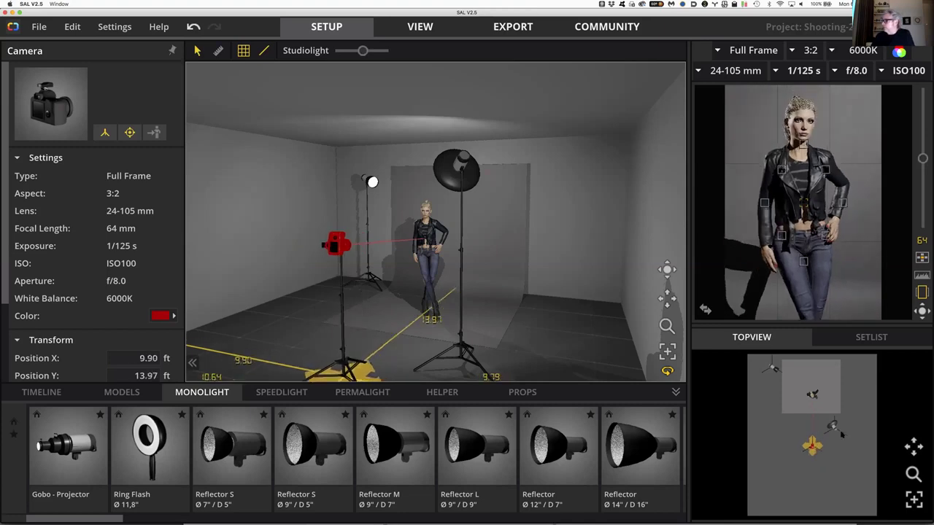
{"action": "left_click", "coordinate": [839, 433]}
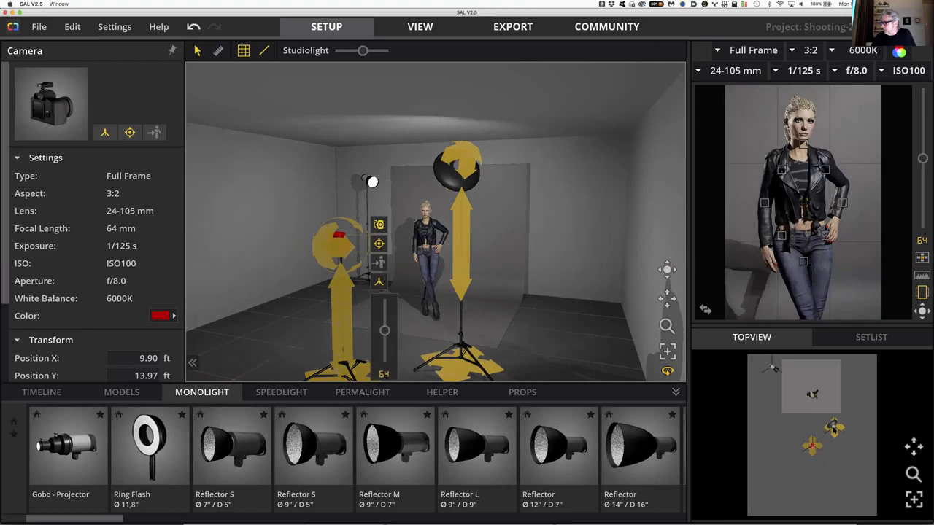
{"action": "left_click", "coordinate": [836, 429]}
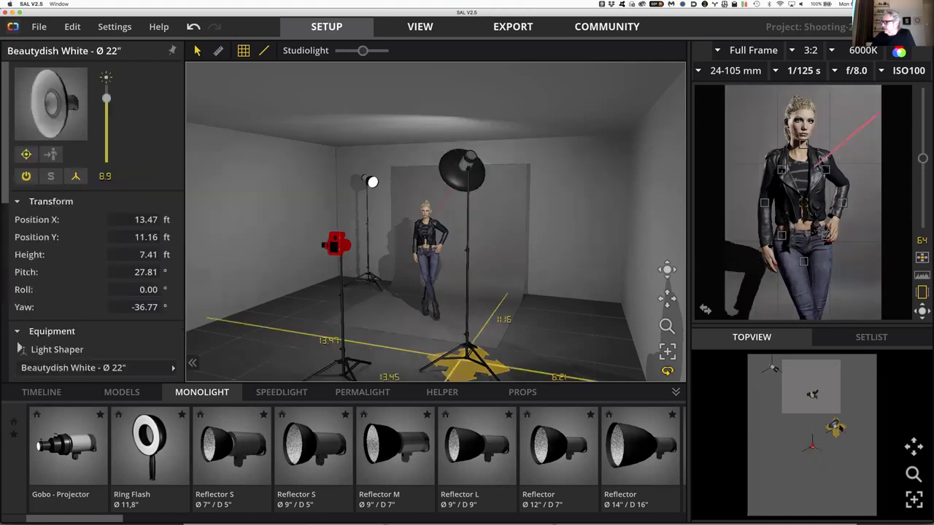
{"action": "left_click_drag", "start_coordinate": [838, 426], "coordinate": [842, 427]}
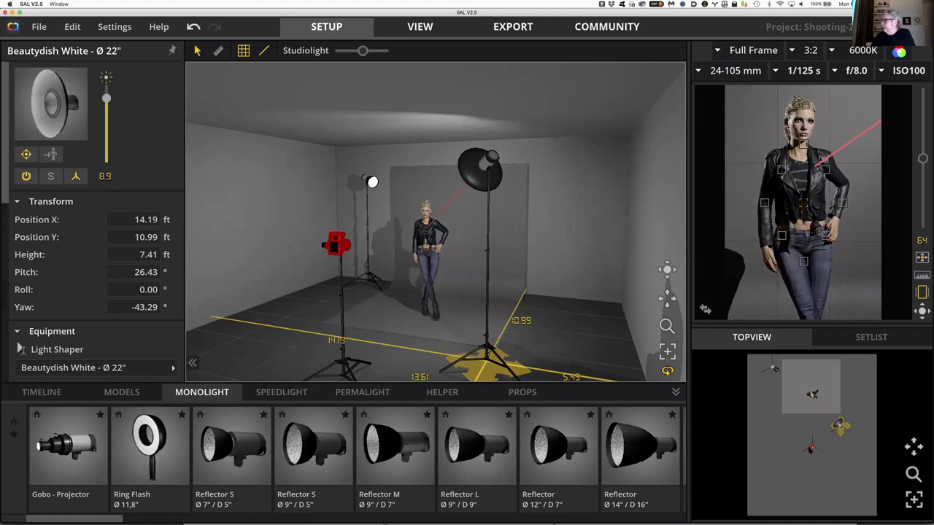
{"action": "left_click_drag", "start_coordinate": [841, 428], "coordinate": [841, 428]}
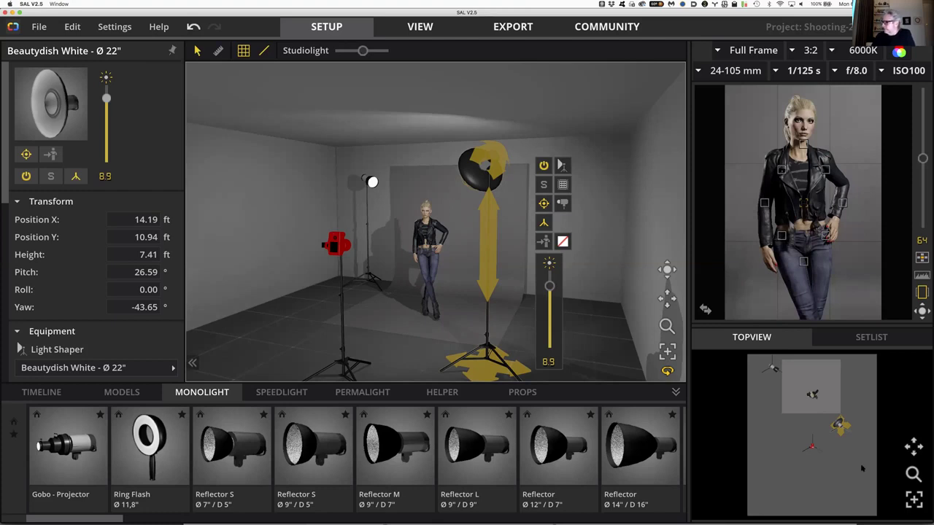
{"action": "key", "text": "Escape"}
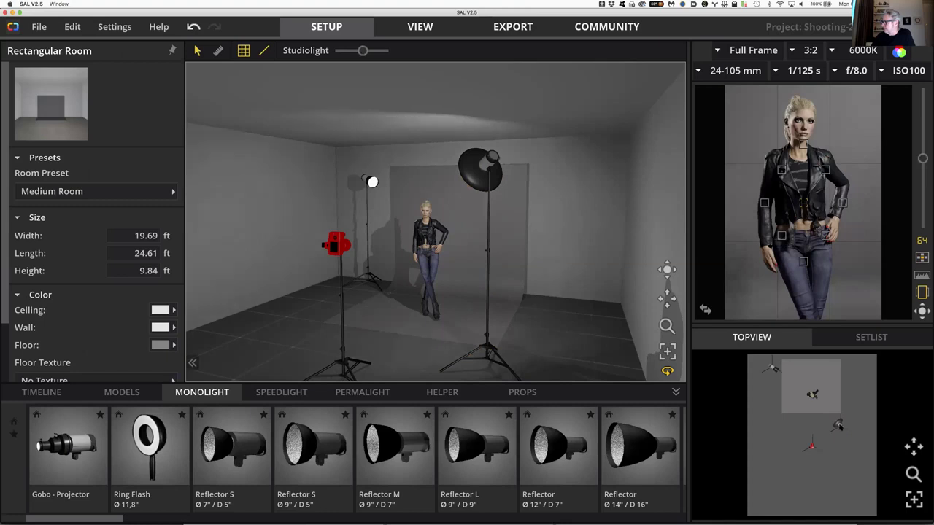
Select the beauty dish in the top view and zoom in to examine it beside the camera
{"action": "left_click", "coordinate": [839, 426]}
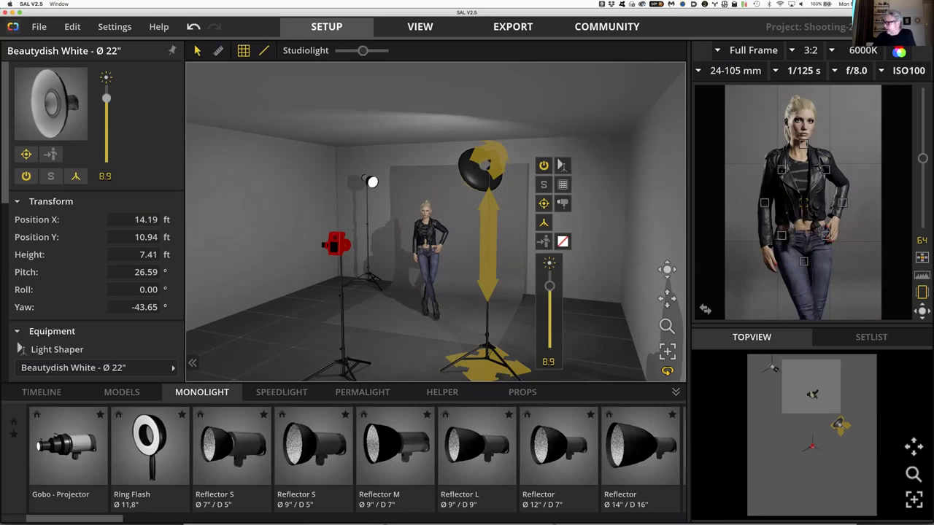
{"action": "scroll", "coordinate": [812, 436], "scroll_direction": "up", "scroll_amount": 1}
{"action": "scroll", "coordinate": [811, 436], "scroll_direction": "down", "scroll_amount": 1}
{"action": "scroll", "coordinate": [811, 435], "scroll_direction": "up", "scroll_amount": 1}
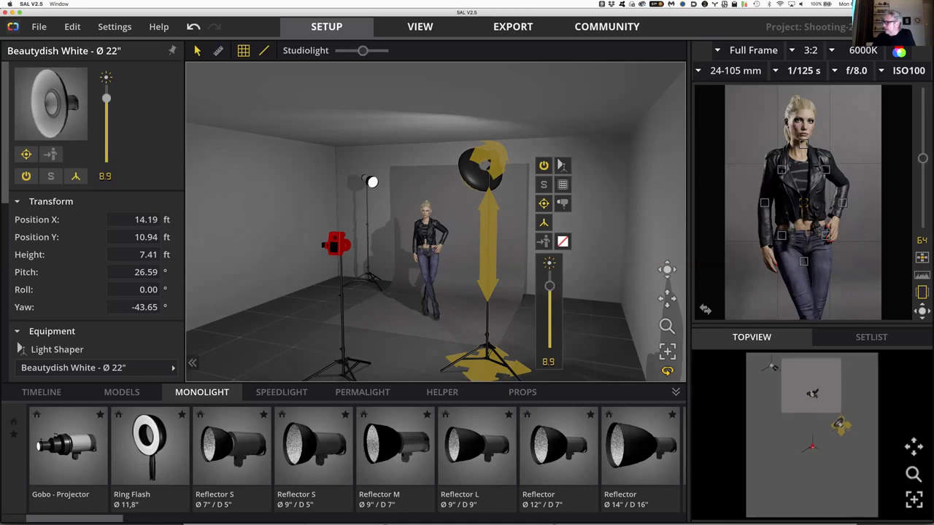
{"action": "scroll", "coordinate": [811, 435], "scroll_direction": "up", "scroll_amount": 1}
{"action": "scroll", "coordinate": [811, 435], "scroll_direction": "down", "scroll_amount": 1}
{"action": "scroll", "coordinate": [811, 436], "scroll_direction": "down", "scroll_amount": 1}
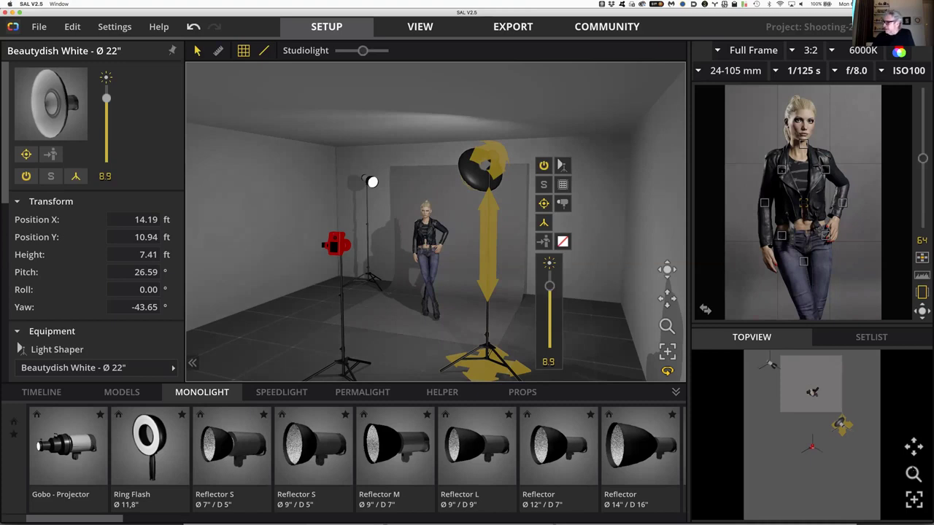
{"action": "scroll", "coordinate": [913, 452], "scroll_direction": "up", "scroll_amount": 1}
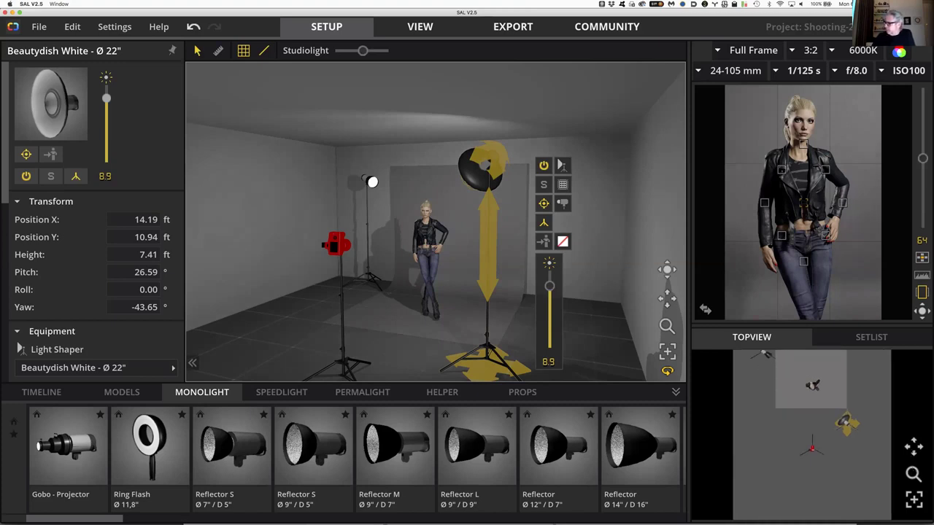
{"action": "scroll", "coordinate": [914, 453], "scroll_direction": "up", "scroll_amount": 1}
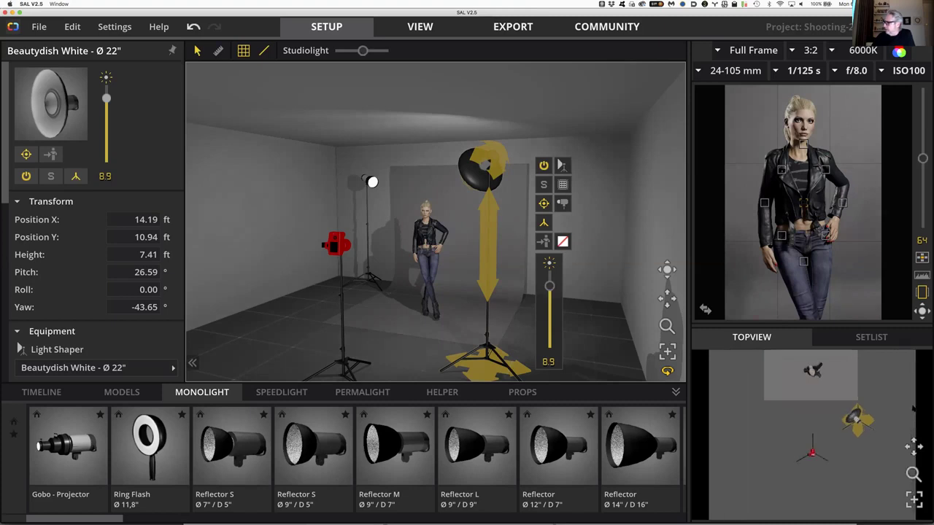
{"action": "scroll", "coordinate": [912, 404], "scroll_direction": "up", "scroll_amount": 1}
{"action": "scroll", "coordinate": [913, 403], "scroll_direction": "up", "scroll_amount": 1}
{"action": "scroll", "coordinate": [913, 403], "scroll_direction": "up", "scroll_amount": 1}
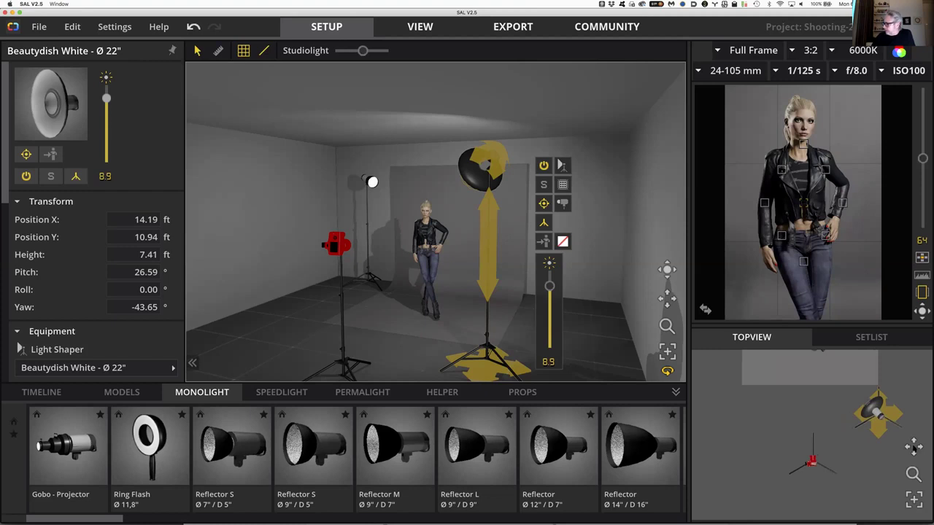
Pan the enlarged top view around the camera and beauty dish, then reset it to the whole room
{"action": "left_click_drag", "start_coordinate": [907, 448], "coordinate": [879, 478]}
{"action": "left_click_drag", "start_coordinate": [901, 444], "coordinate": [912, 441]}
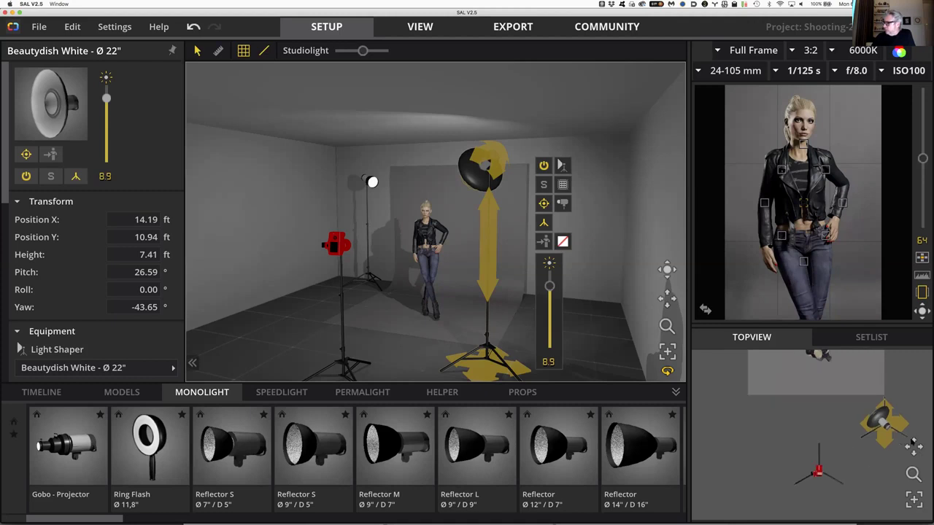
{"action": "left_click", "coordinate": [913, 440]}
{"action": "left_click", "coordinate": [918, 454]}
{"action": "left_click", "coordinate": [917, 458]}
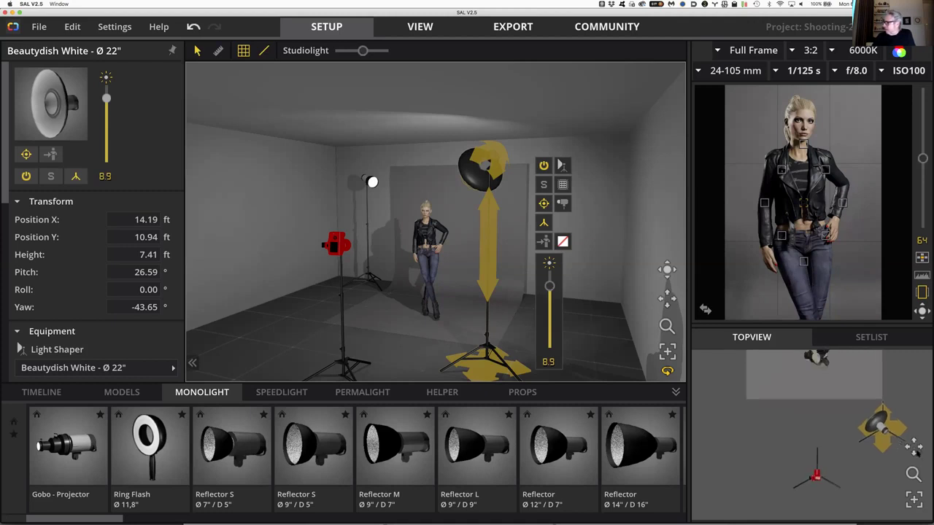
{"action": "left_click", "coordinate": [915, 500]}
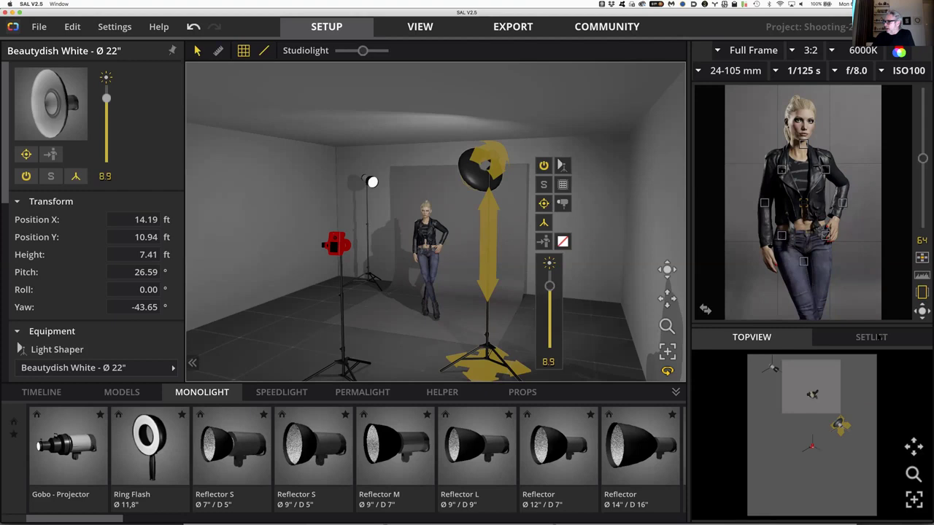
List all items in the set list, then toggle the camera's visibility and lock and restore both
{"action": "left_click", "coordinate": [872, 337]}
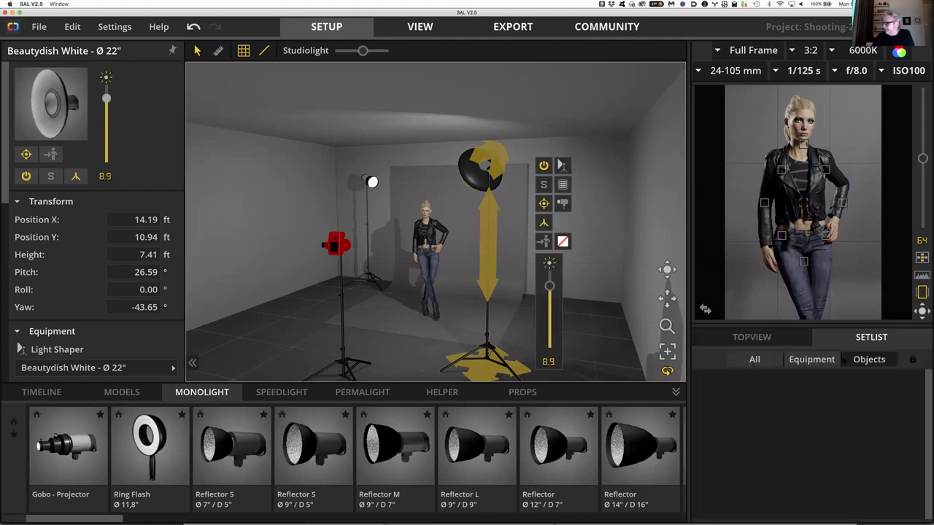
{"action": "left_click", "coordinate": [756, 359]}
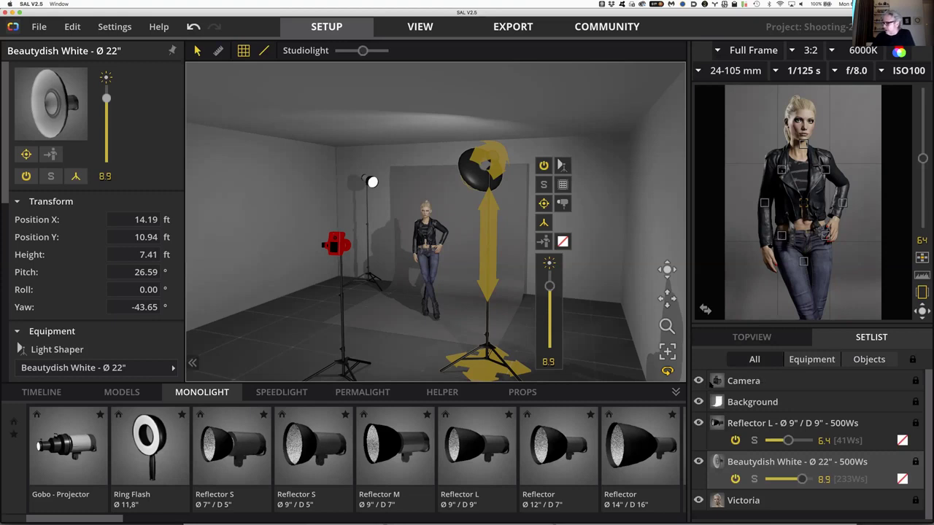
{"action": "left_click", "coordinate": [780, 381]}
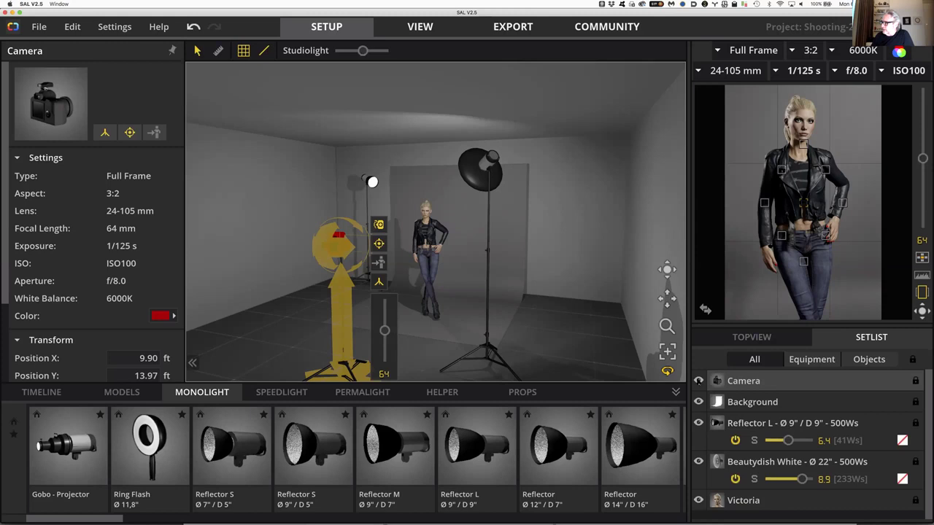
{"action": "left_click", "coordinate": [698, 381]}
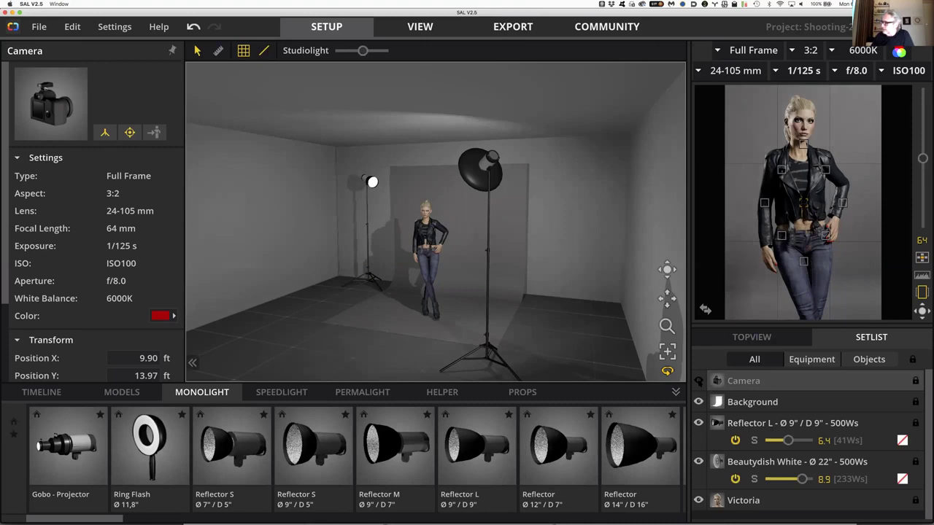
{"action": "left_click", "coordinate": [709, 385]}
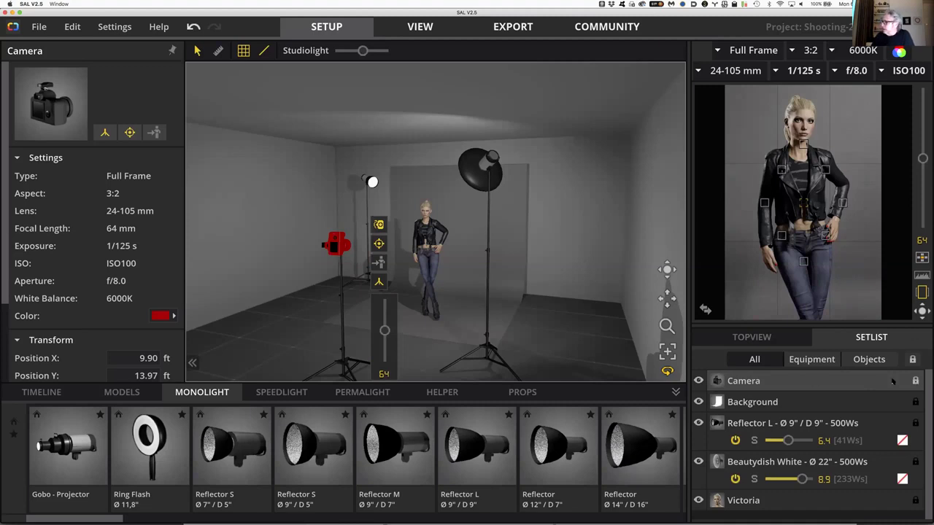
{"action": "left_click", "coordinate": [849, 380]}
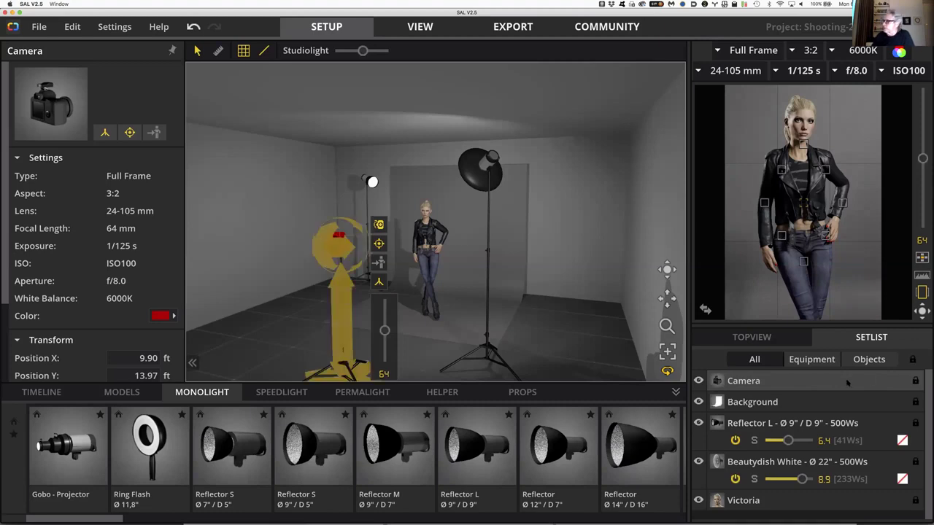
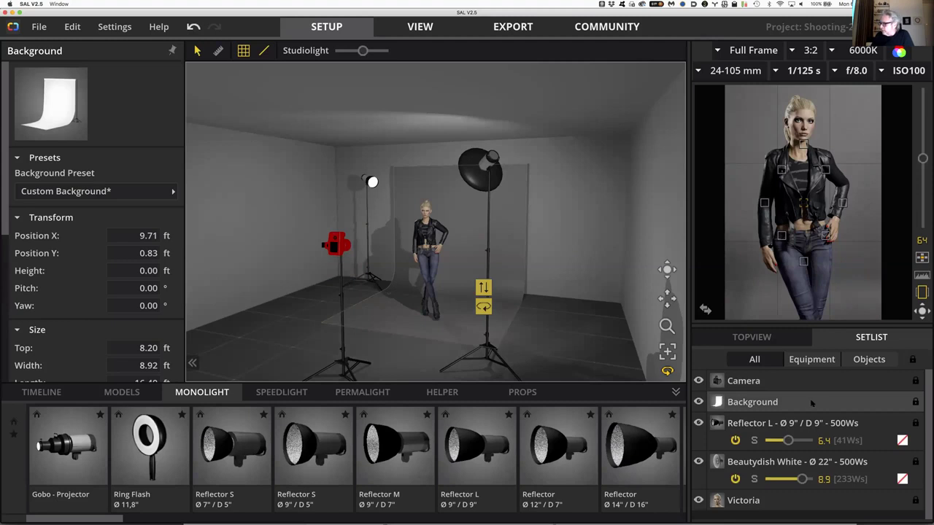
Select the reflector, the beauty dish and the model one after another in the set list, then hide and show the model
{"action": "left_click", "coordinate": [800, 424]}
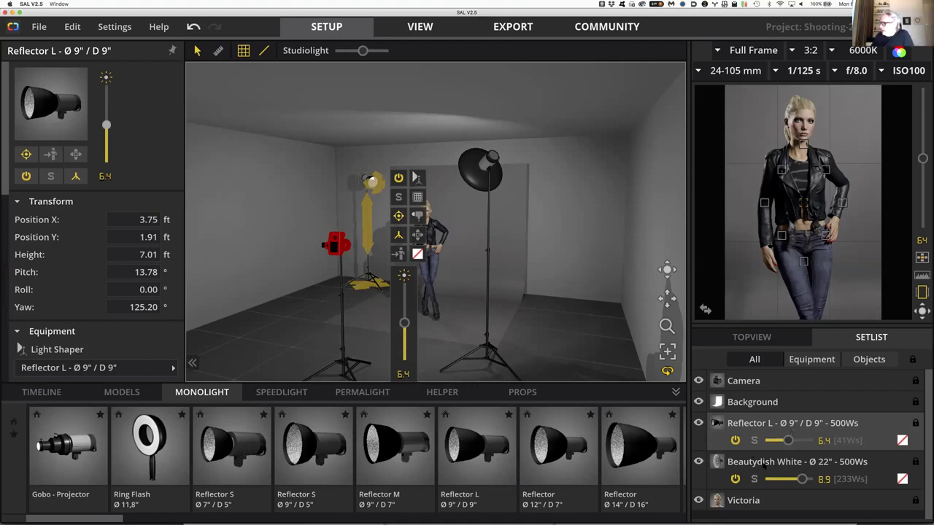
{"action": "left_click", "coordinate": [763, 463]}
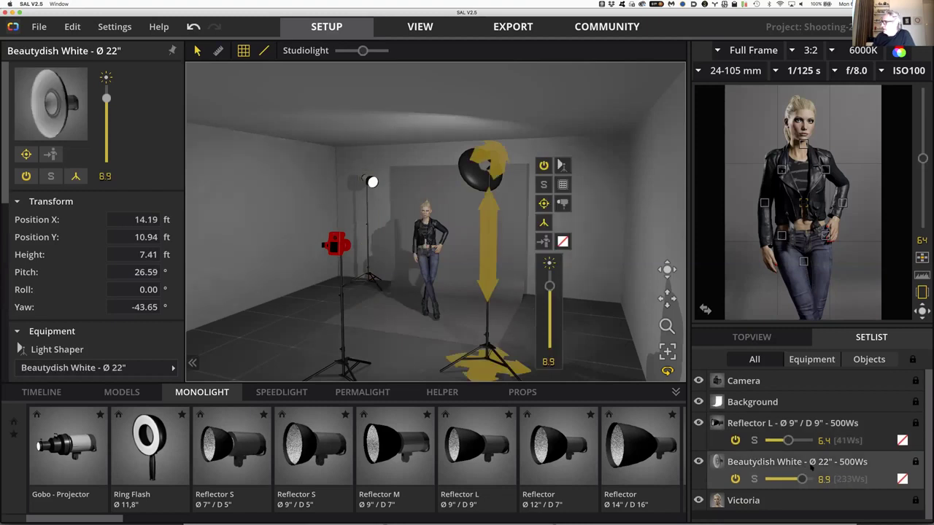
{"action": "left_click", "coordinate": [776, 501]}
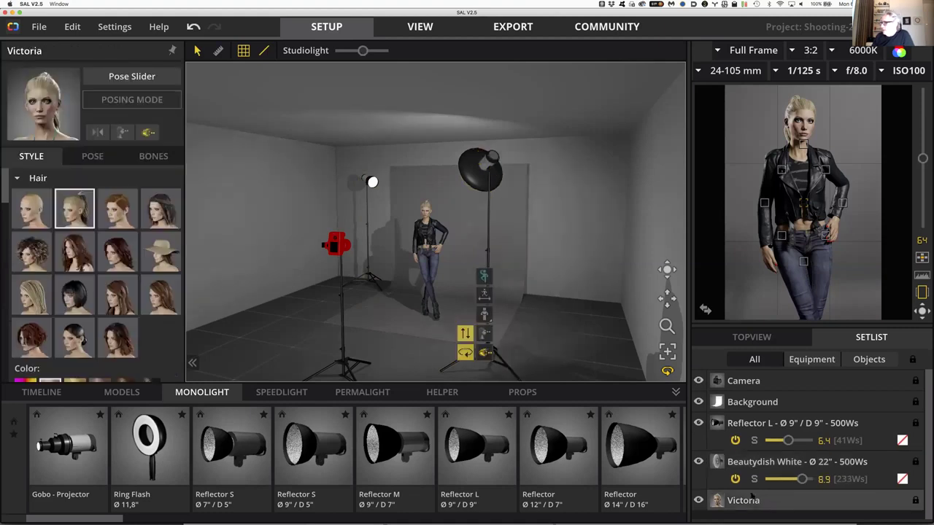
{"action": "left_click", "coordinate": [699, 501]}
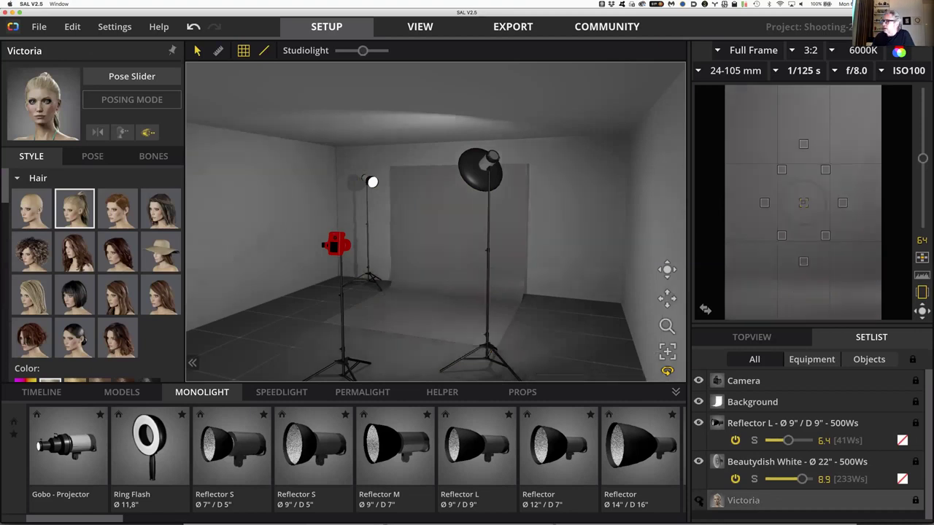
{"action": "left_click", "coordinate": [698, 501]}
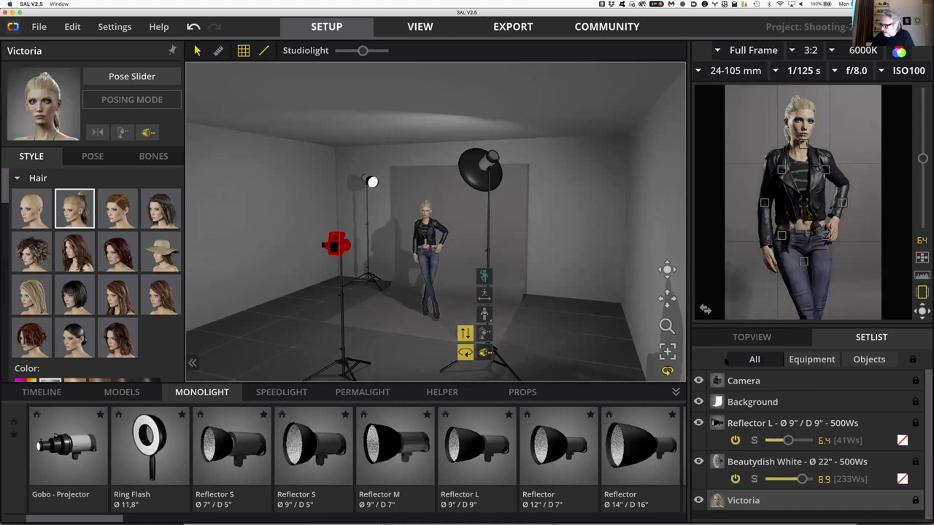
Filter the set list to Equipment and then to Objects
{"action": "left_click", "coordinate": [816, 361]}
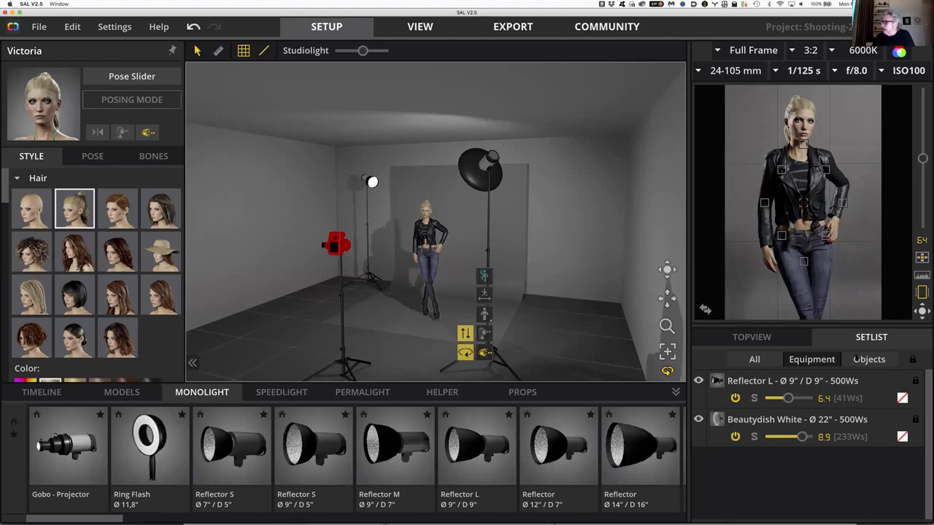
{"action": "left_click", "coordinate": [866, 362]}
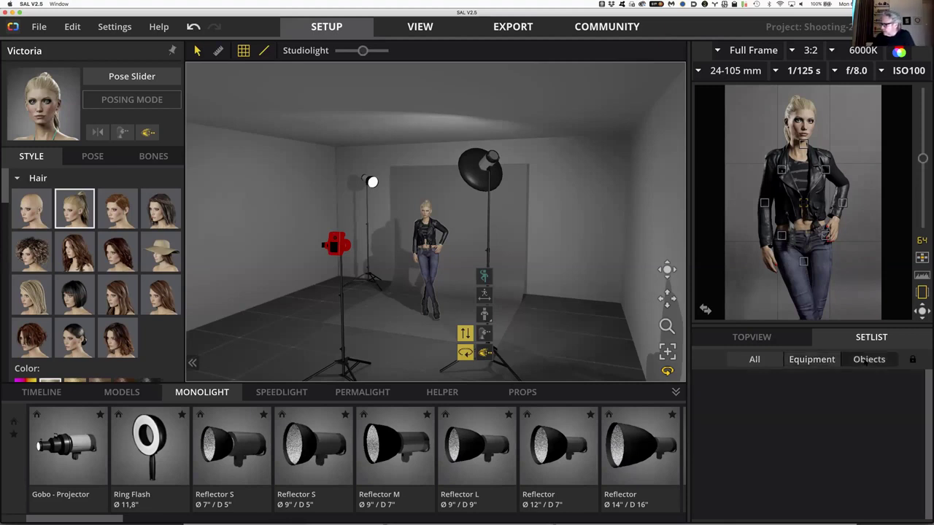
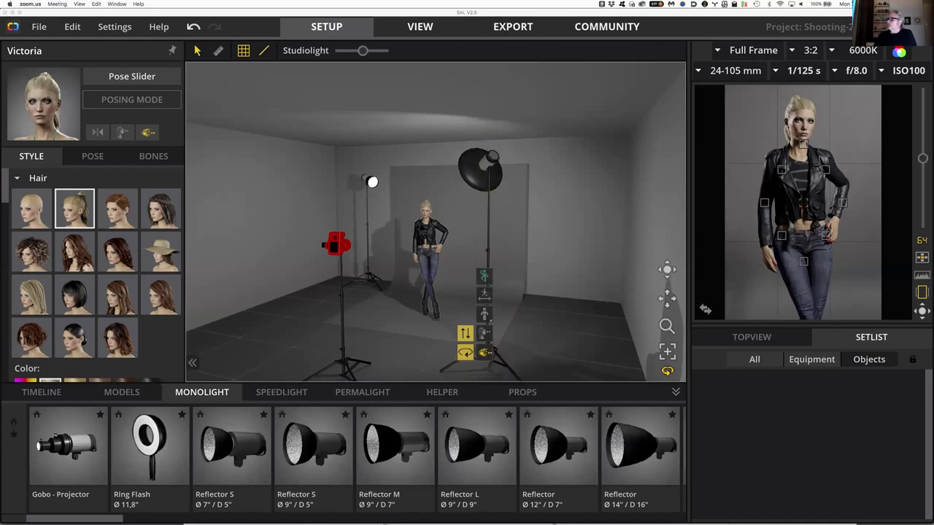
Try the short curly hairstyle on the model, then give her the long blonde braided hairstyle
{"action": "left_click", "coordinate": [396, 216]}
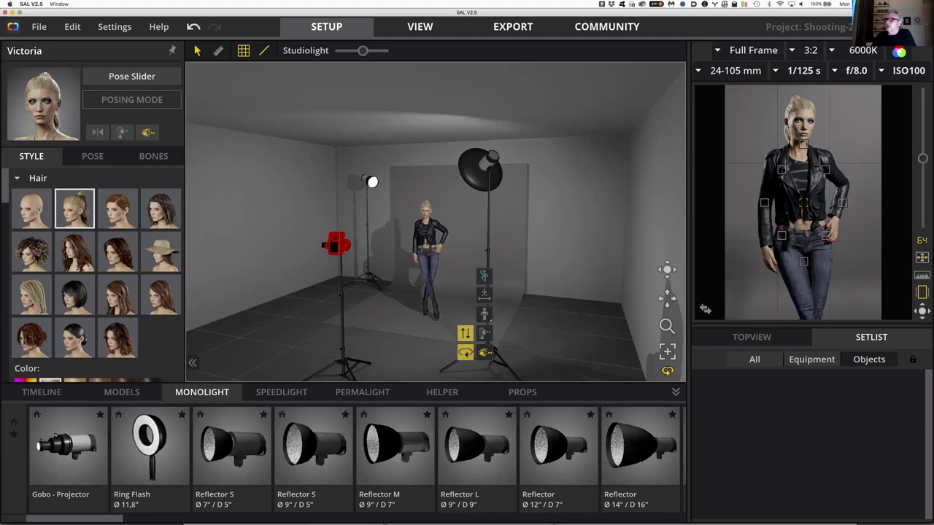
{"action": "left_click", "coordinate": [31, 250]}
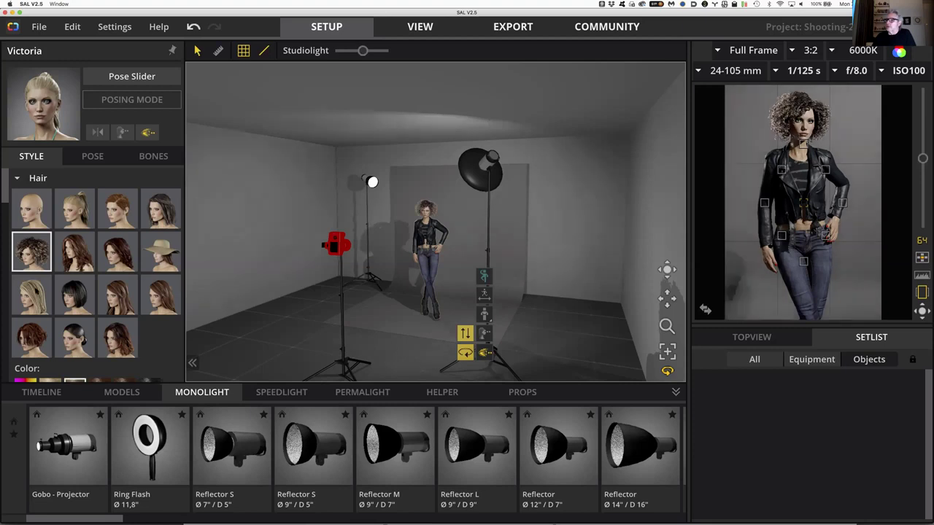
{"action": "left_click", "coordinate": [31, 294]}
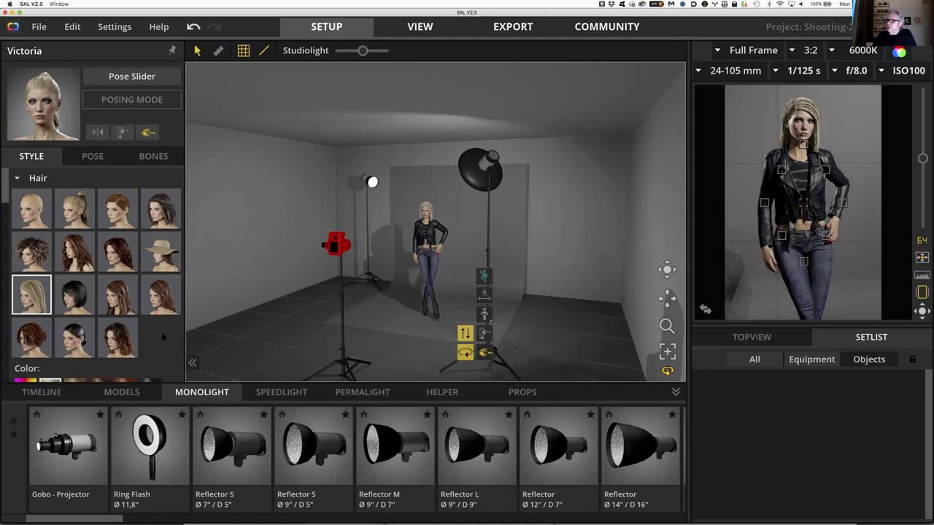
{"action": "scroll", "coordinate": [164, 351], "scroll_direction": "down", "scroll_amount": 1}
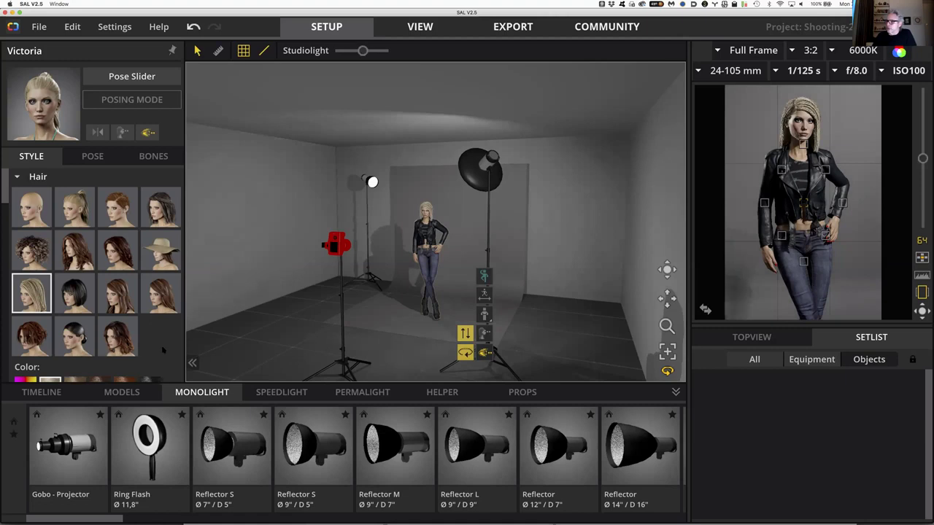
{"action": "scroll", "coordinate": [162, 347], "scroll_direction": "down", "scroll_amount": 1}
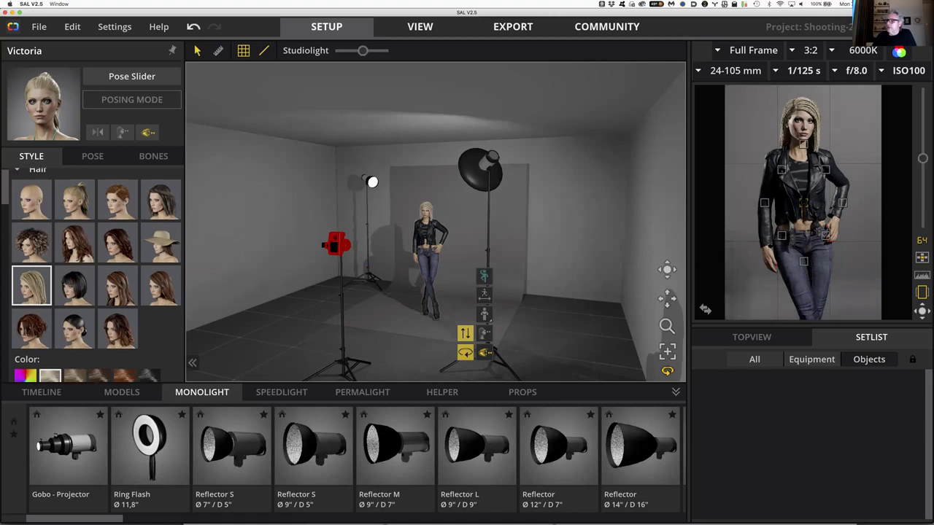
Dress the model in the strapless green jumpsuit from the clothing collection
{"action": "scroll", "coordinate": [154, 295], "scroll_direction": "down", "scroll_amount": 5}
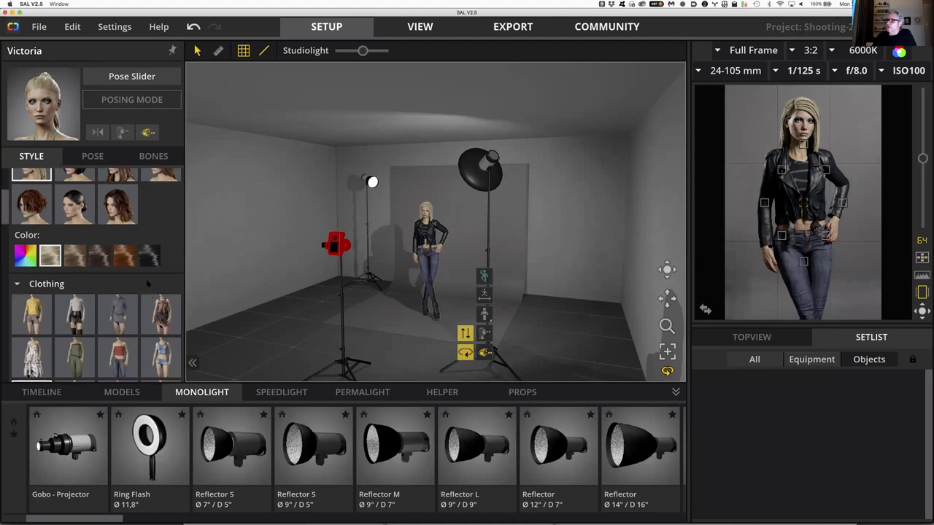
{"action": "scroll", "coordinate": [148, 284], "scroll_direction": "down", "scroll_amount": 3}
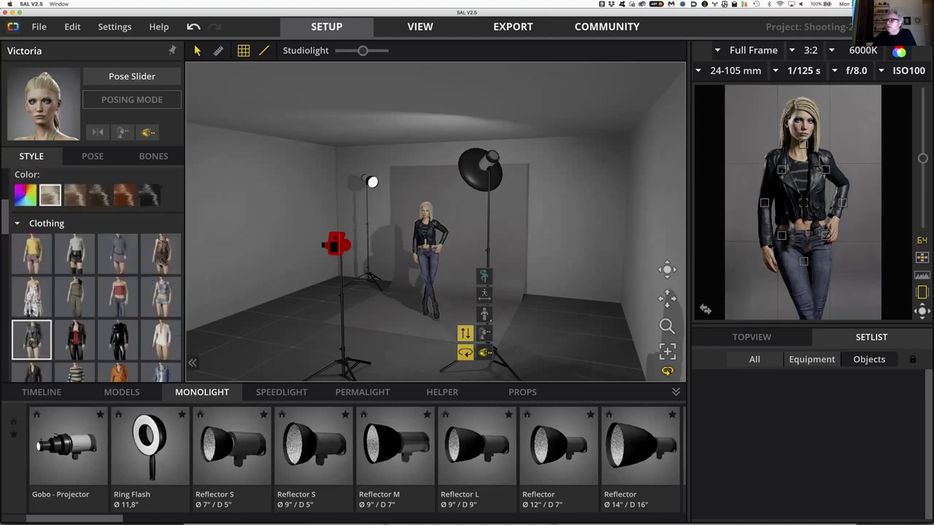
{"action": "left_click", "coordinate": [86, 297]}
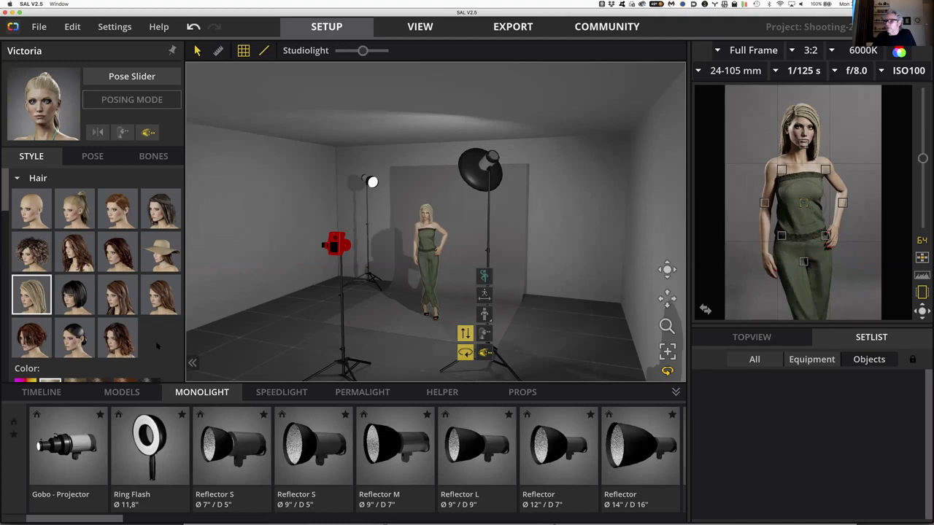
Recolor the jumpsuit to muted blue 55566C, then shift its hue to muted purple 6C5564
{"action": "scroll", "coordinate": [162, 334], "scroll_direction": "down", "scroll_amount": 5}
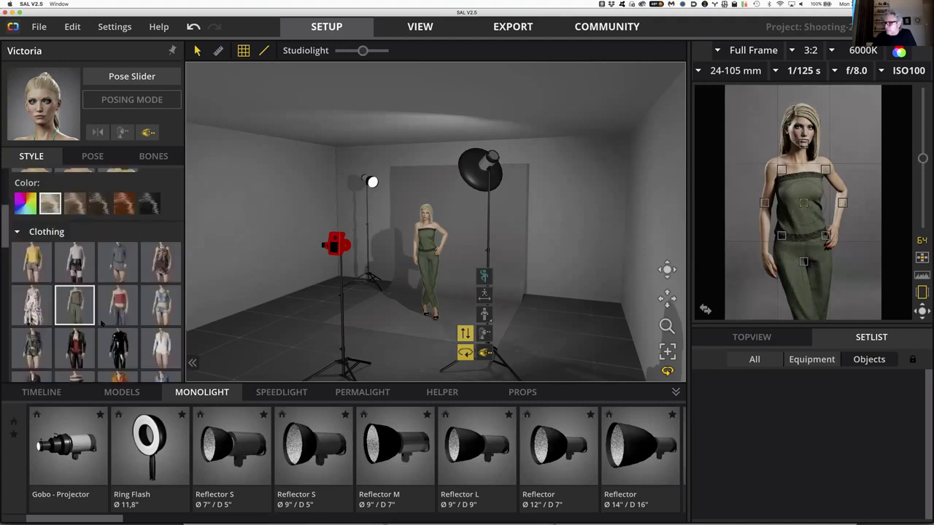
{"action": "scroll", "coordinate": [102, 321], "scroll_direction": "down", "scroll_amount": 1}
{"action": "scroll", "coordinate": [103, 320], "scroll_direction": "down", "scroll_amount": 2}
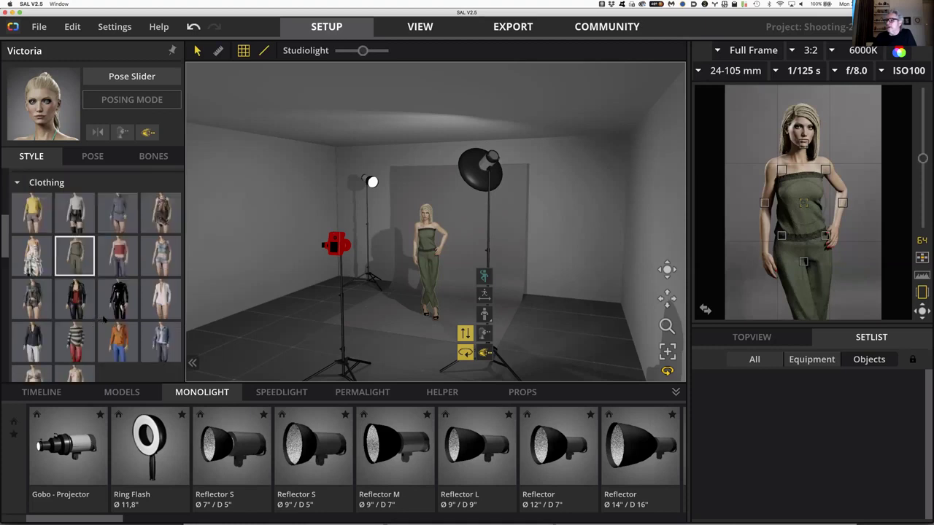
{"action": "scroll", "coordinate": [104, 320], "scroll_direction": "down", "scroll_amount": 4}
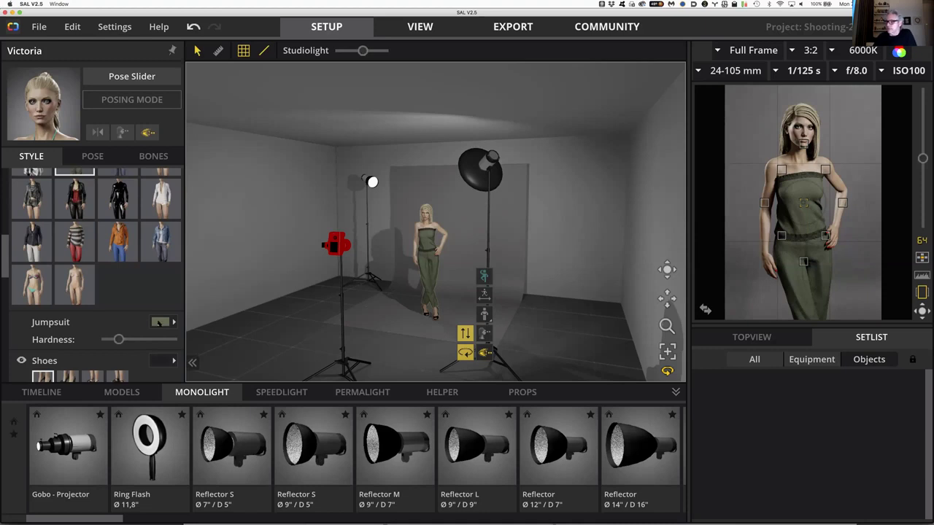
{"action": "left_click", "coordinate": [160, 323]}
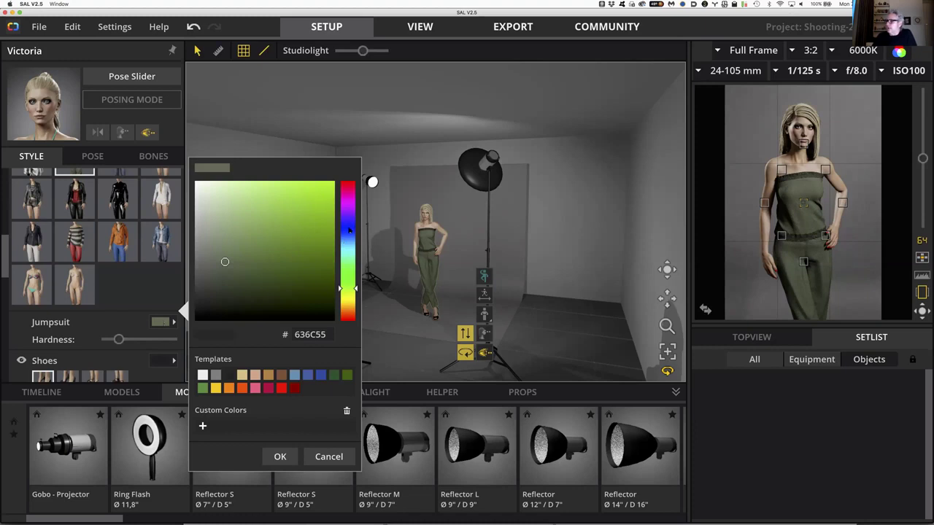
{"action": "left_click", "coordinate": [349, 231]}
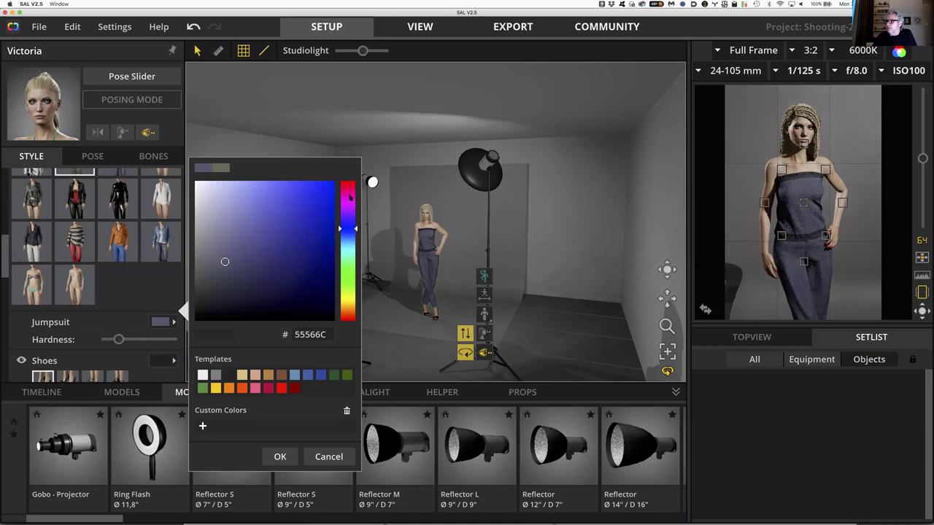
{"action": "left_click", "coordinate": [350, 197]}
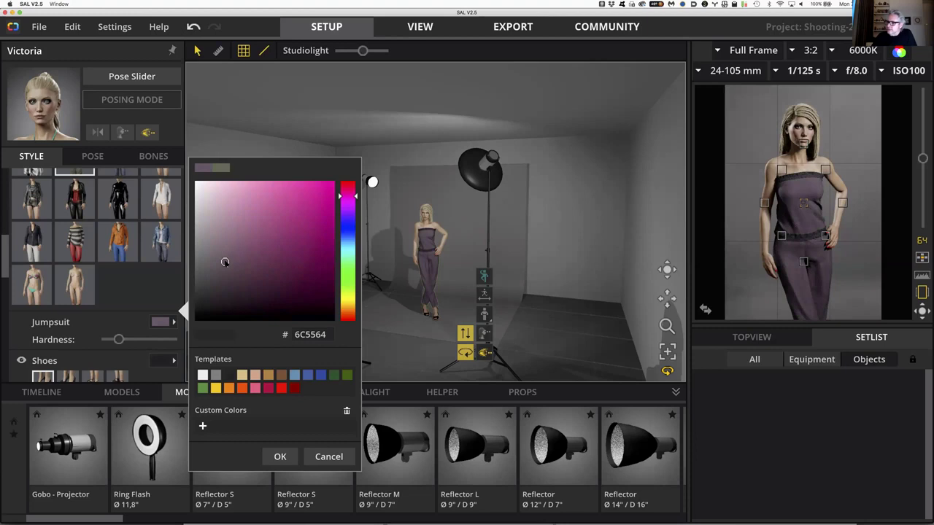
Try lighter, darker and more saturated purple shades on the jumpsuit, ending with deep magenta 660244
{"action": "left_click", "coordinate": [240, 240]}
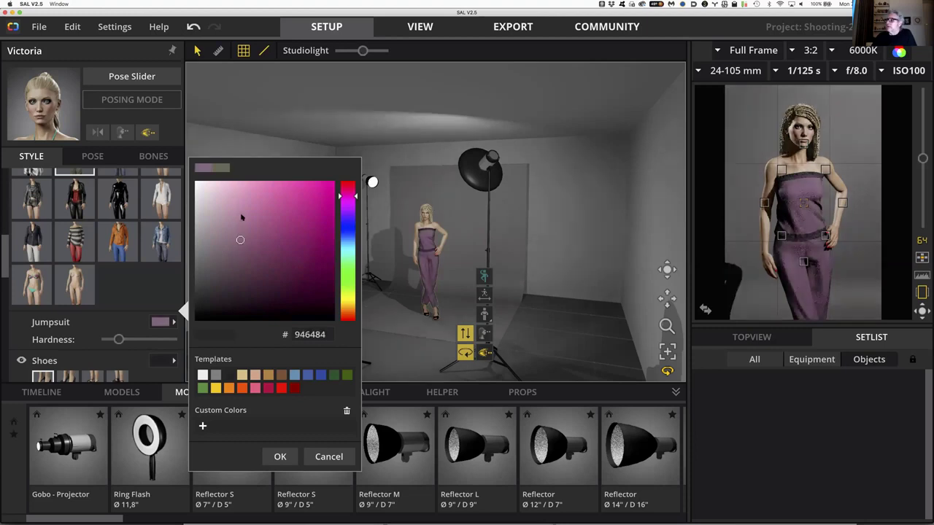
{"action": "left_click", "coordinate": [241, 217]}
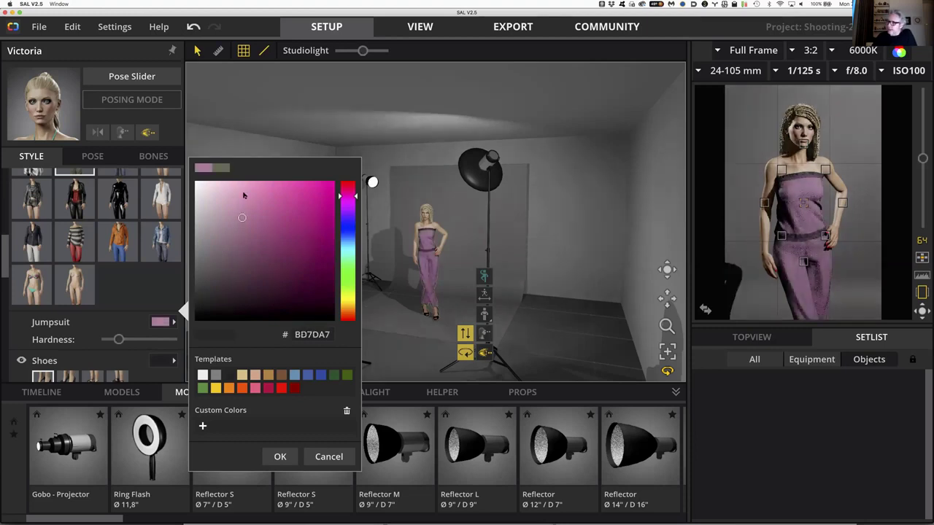
{"action": "left_click", "coordinate": [244, 187]}
{"action": "left_click", "coordinate": [243, 187]}
{"action": "left_click", "coordinate": [241, 232]}
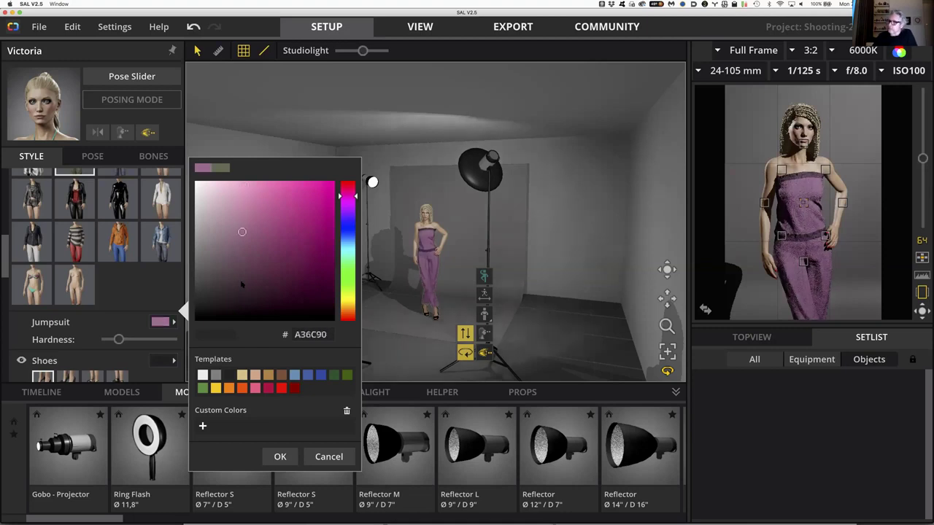
{"action": "left_click", "coordinate": [242, 292]}
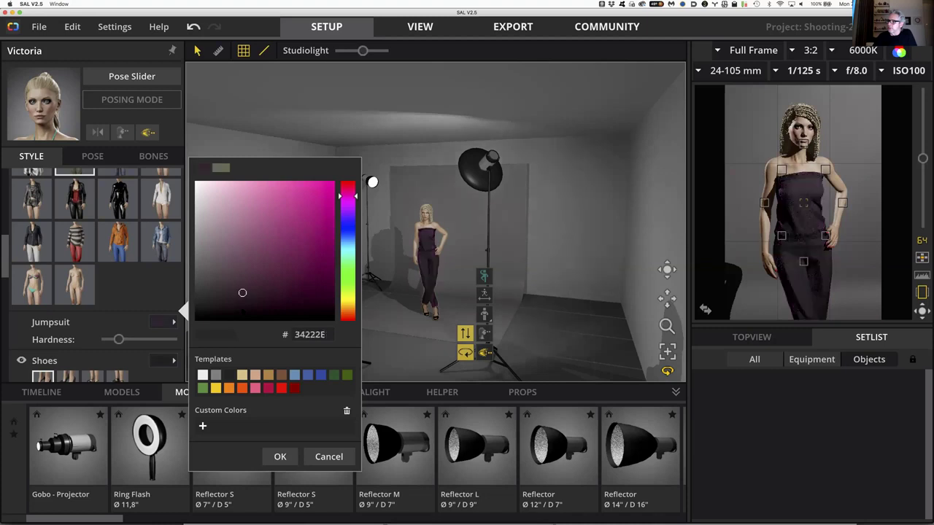
{"action": "left_click", "coordinate": [267, 275]}
{"action": "left_click_drag", "start_coordinate": [266, 275], "coordinate": [274, 273]}
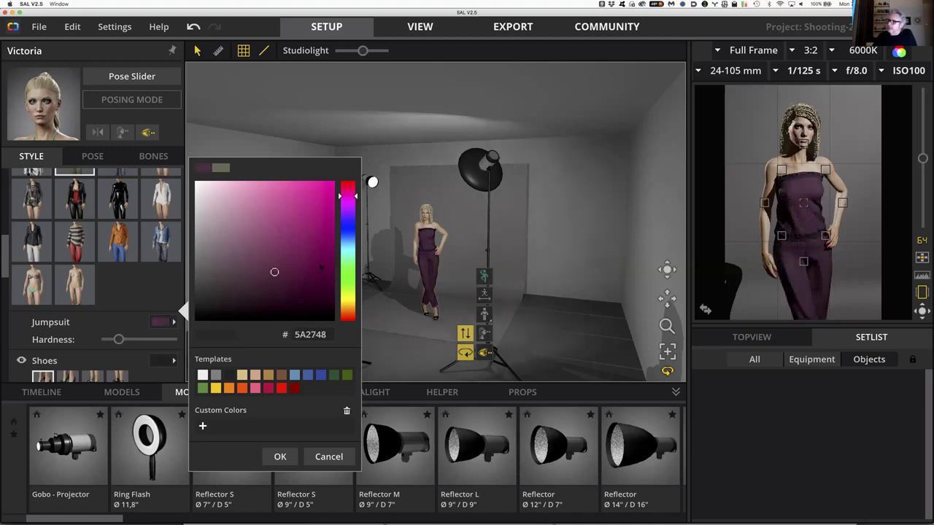
{"action": "left_click", "coordinate": [334, 265]}
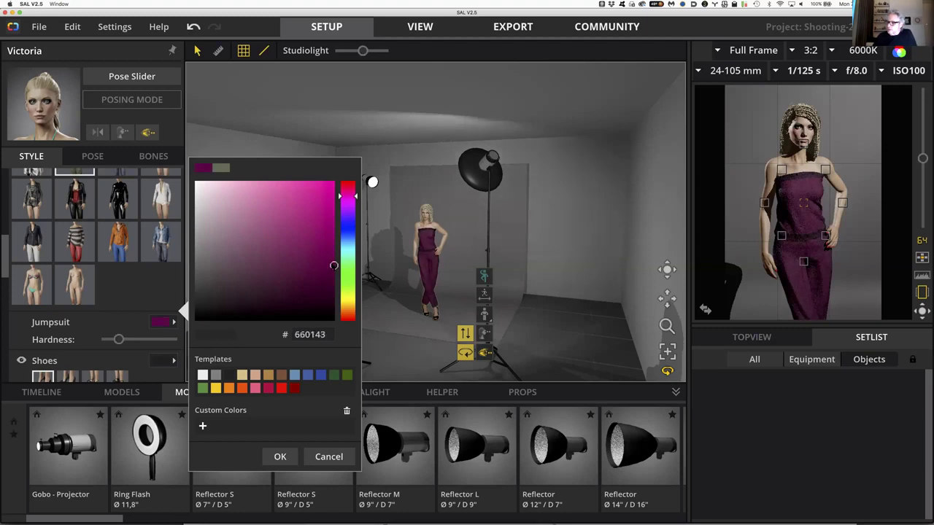
{"action": "left_click_drag", "start_coordinate": [333, 265], "coordinate": [332, 265]}
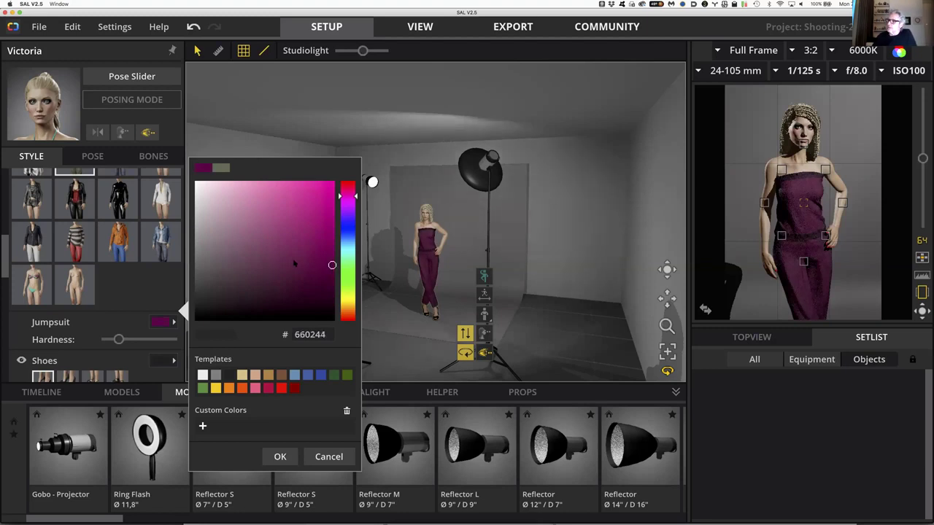
Desaturate the jumpsuit color, shift its hue through blue to green for 556D55, and close the color picker
{"action": "left_click", "coordinate": [228, 262]}
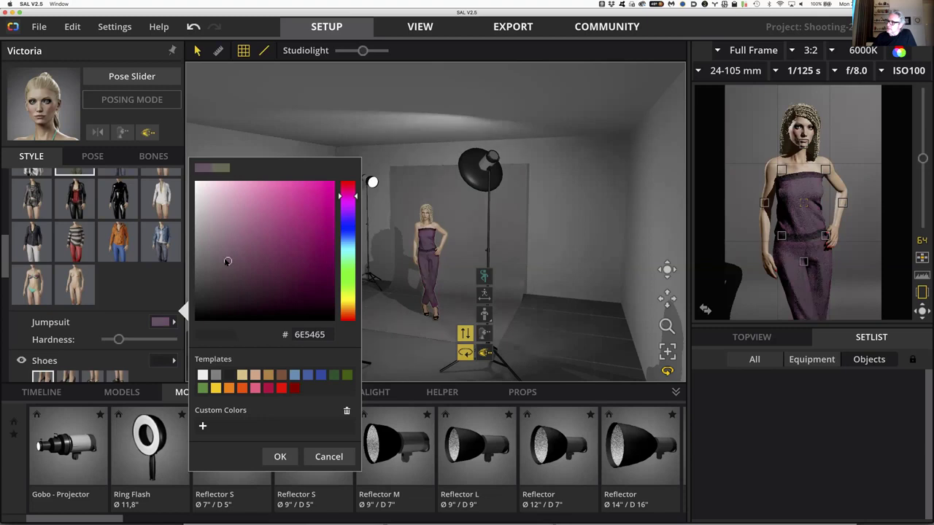
{"action": "left_click_drag", "start_coordinate": [228, 261], "coordinate": [226, 261]}
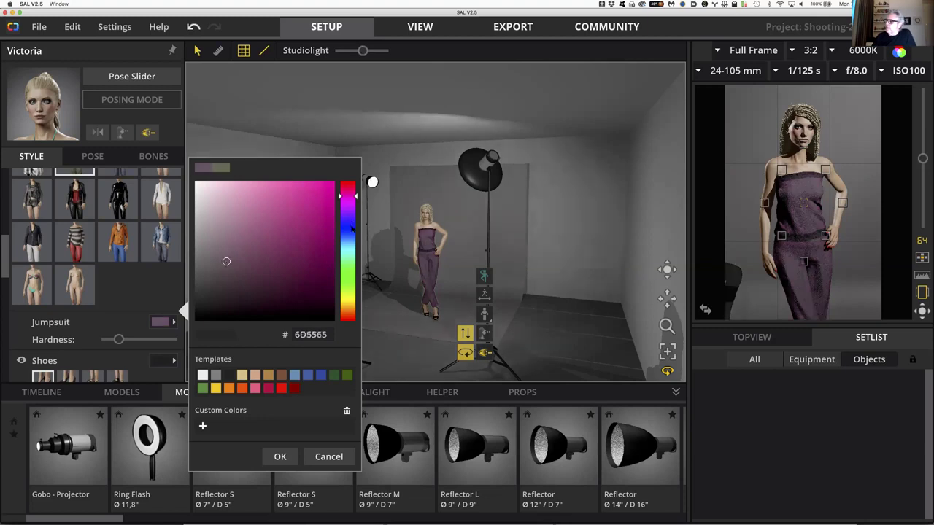
{"action": "left_click_drag", "start_coordinate": [348, 197], "coordinate": [348, 227]}
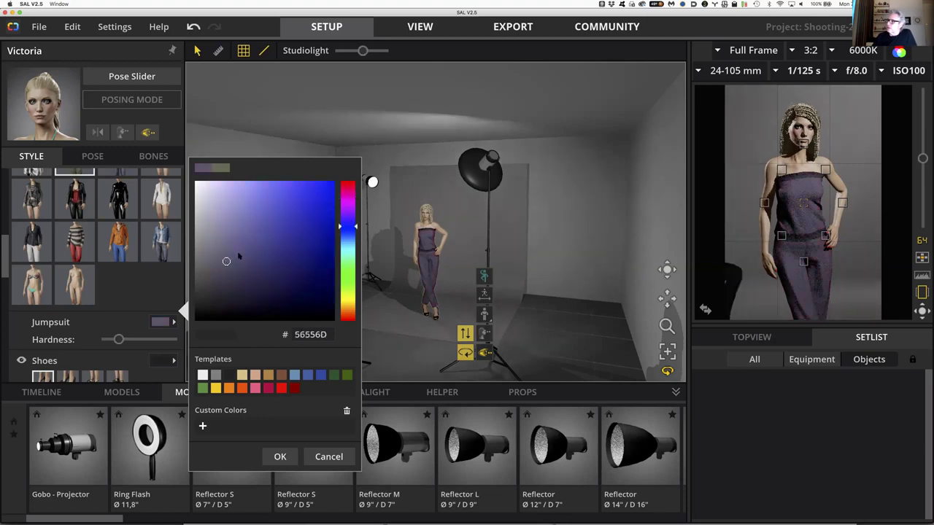
{"action": "left_click", "coordinate": [347, 275]}
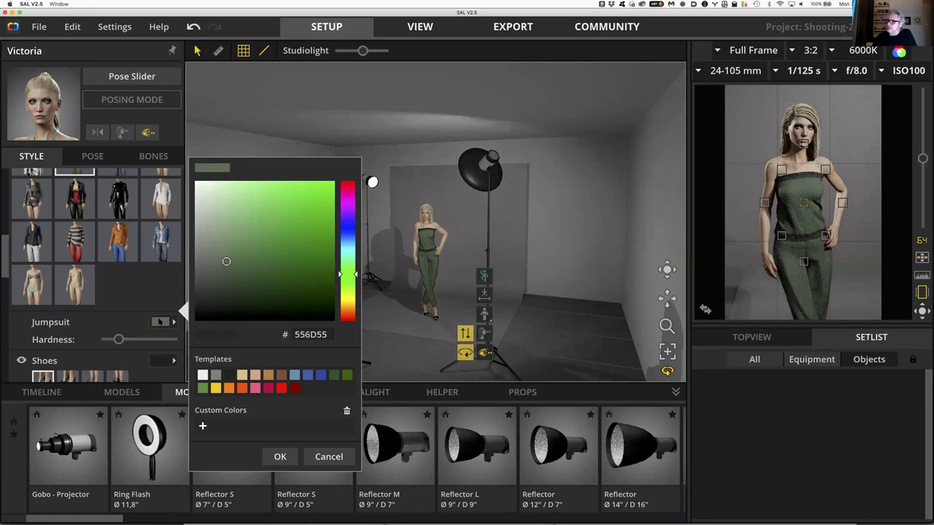
{"action": "left_click", "coordinate": [143, 327]}
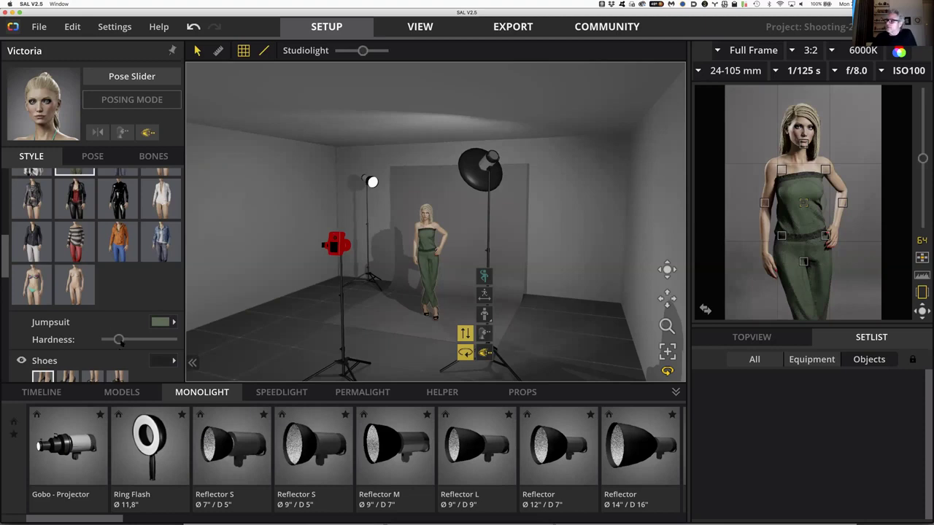
Raise the jumpsuit's hardness to almost the maximum and swap the camera preview with the studio view to inspect the fabric
{"action": "left_click_drag", "start_coordinate": [119, 340], "coordinate": [173, 341]}
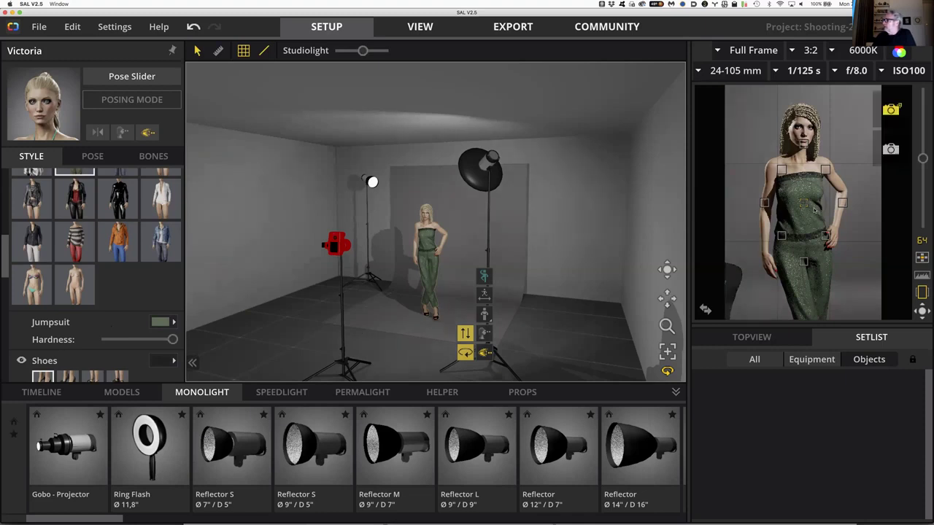
{"action": "mouse_move", "coordinate": [808, 202]}
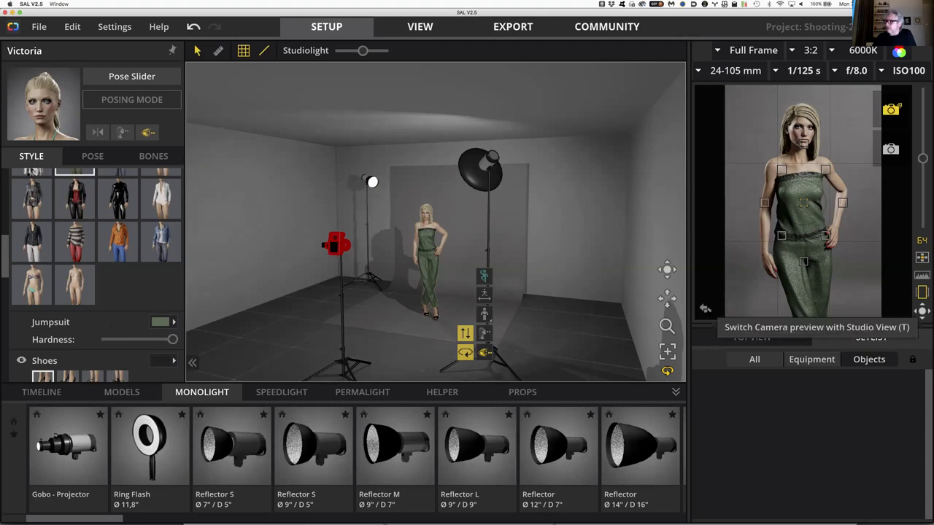
{"action": "left_click", "coordinate": [705, 309]}
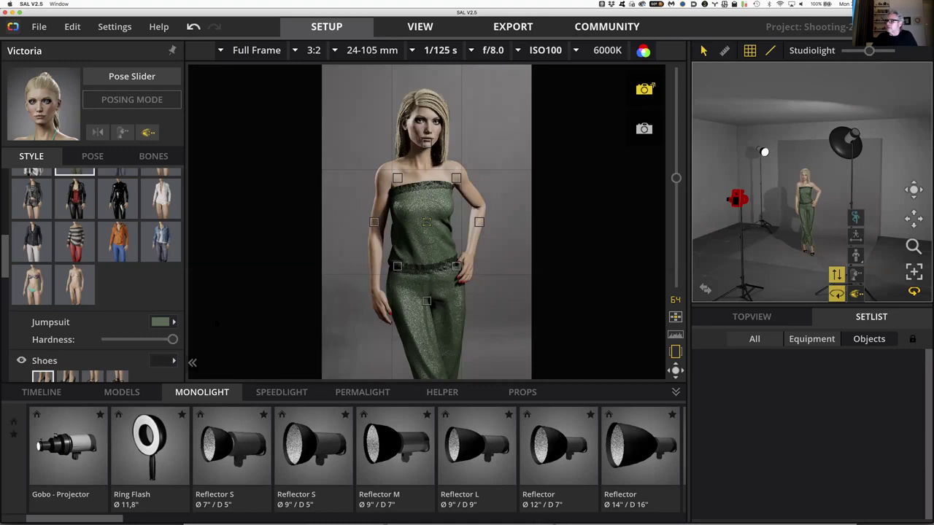
Lower the jumpsuit's hardness to near the low end of its range, then swap the studio view back into the main area
{"action": "left_click_drag", "start_coordinate": [117, 341], "coordinate": [108, 342]}
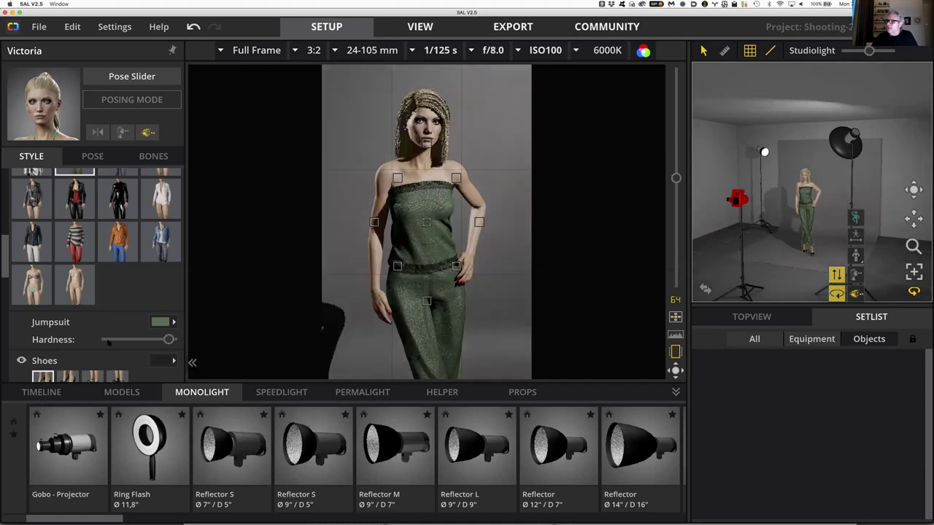
{"action": "left_click", "coordinate": [110, 341]}
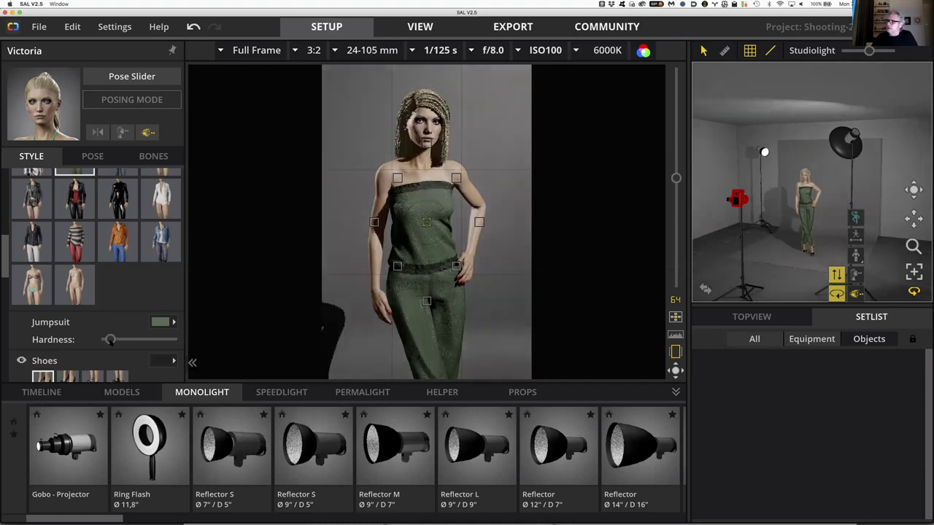
{"action": "left_click_drag", "start_coordinate": [110, 342], "coordinate": [113, 341]}
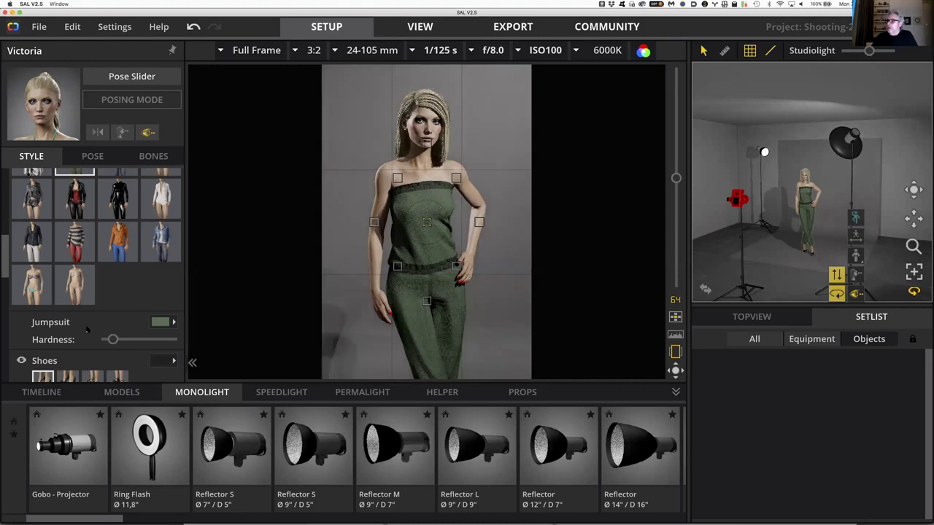
{"action": "mouse_move", "coordinate": [656, 343]}
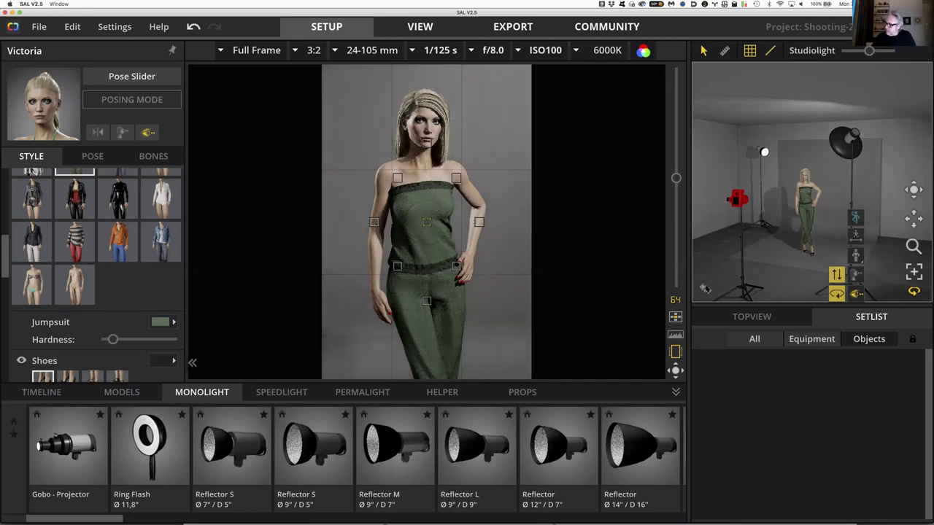
{"action": "left_click", "coordinate": [705, 288]}
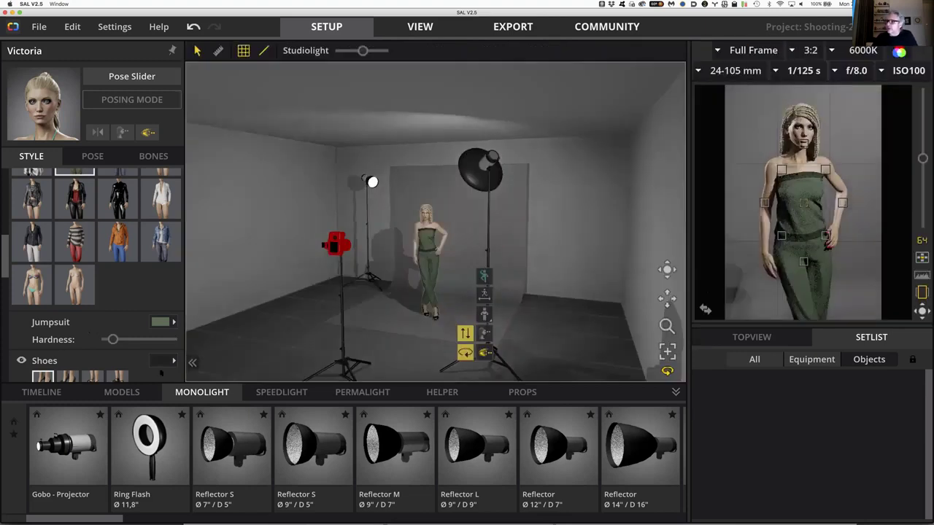
Try the clear black-framed glasses on the model, then set her back to no glasses
{"action": "scroll", "coordinate": [110, 347], "scroll_direction": "down", "scroll_amount": 1}
{"action": "scroll", "coordinate": [111, 347], "scroll_direction": "down", "scroll_amount": 3}
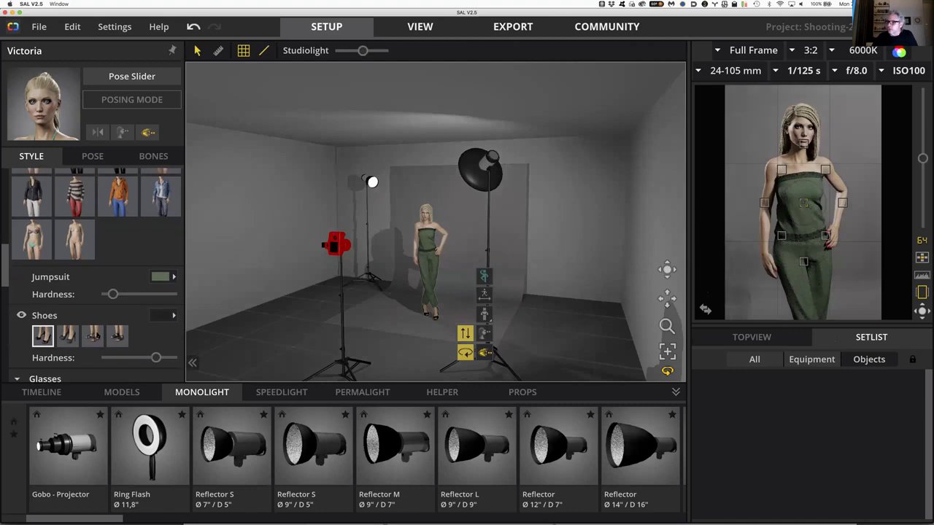
{"action": "scroll", "coordinate": [172, 331], "scroll_direction": "down", "scroll_amount": 8}
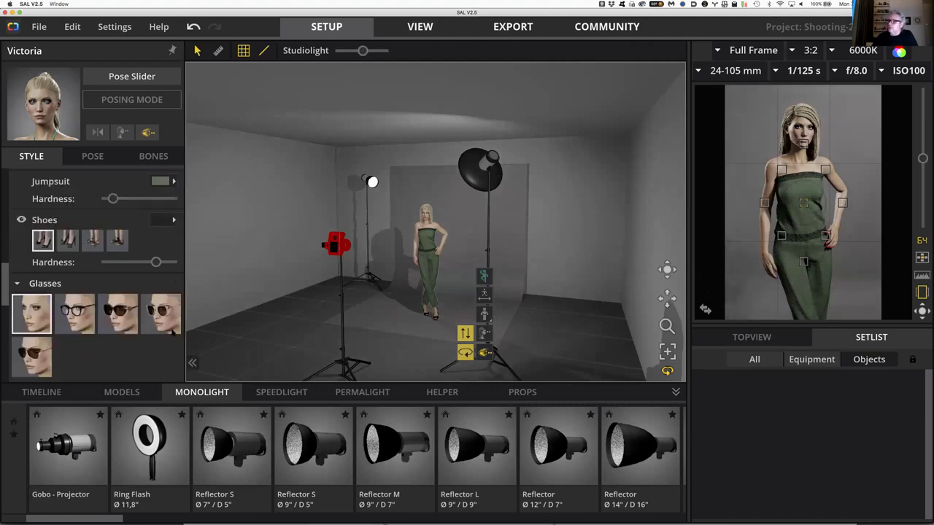
{"action": "scroll", "coordinate": [172, 331], "scroll_direction": "down", "scroll_amount": 1}
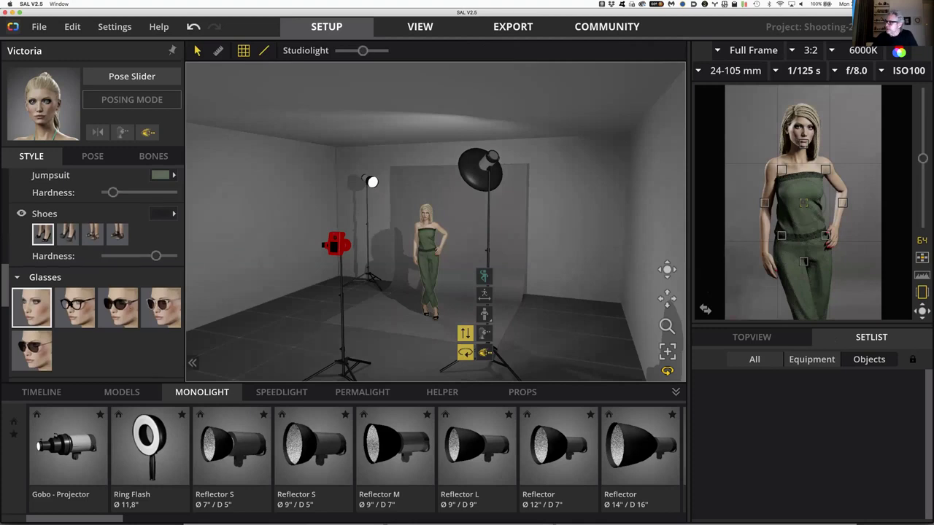
{"action": "left_click", "coordinate": [73, 306]}
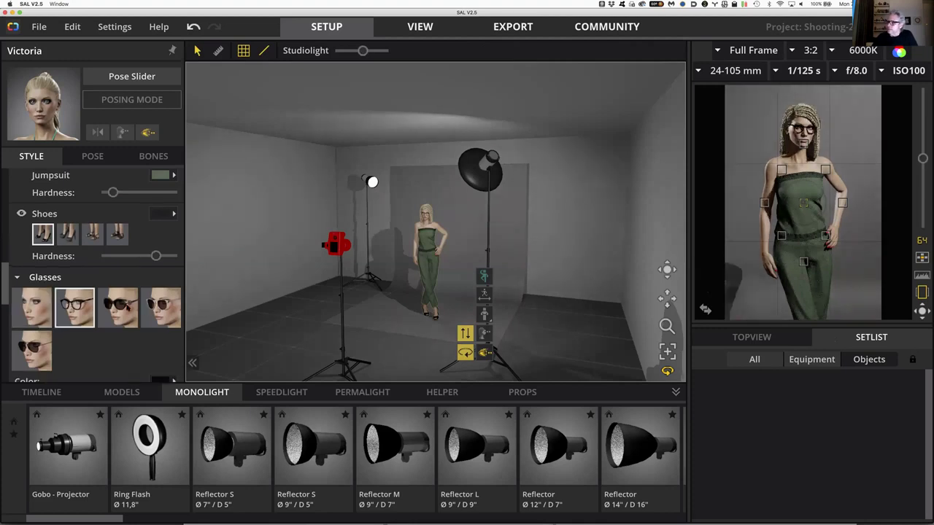
{"action": "left_click", "coordinate": [33, 306]}
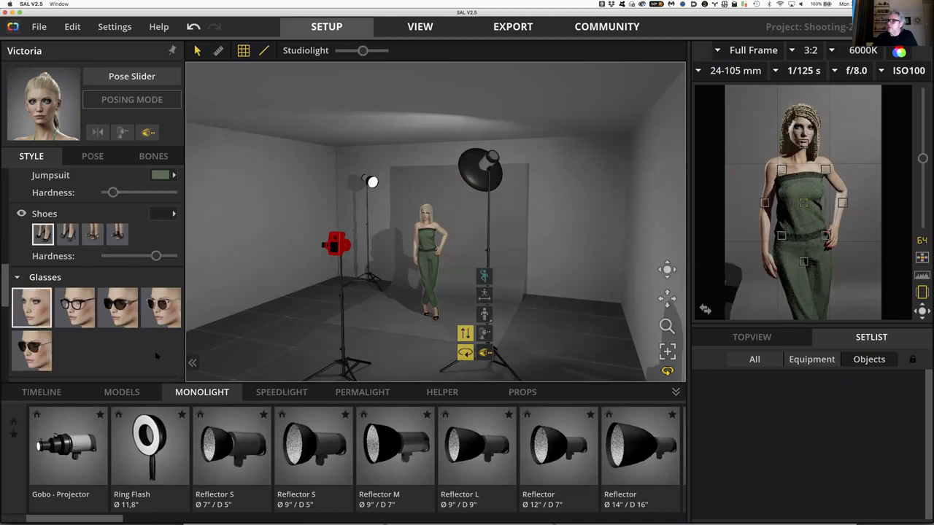
Try the dark skin and the plain white skin on the model, then return her to the light skin
{"action": "scroll", "coordinate": [157, 352], "scroll_direction": "down", "scroll_amount": 2}
{"action": "scroll", "coordinate": [159, 348], "scroll_direction": "down", "scroll_amount": 2}
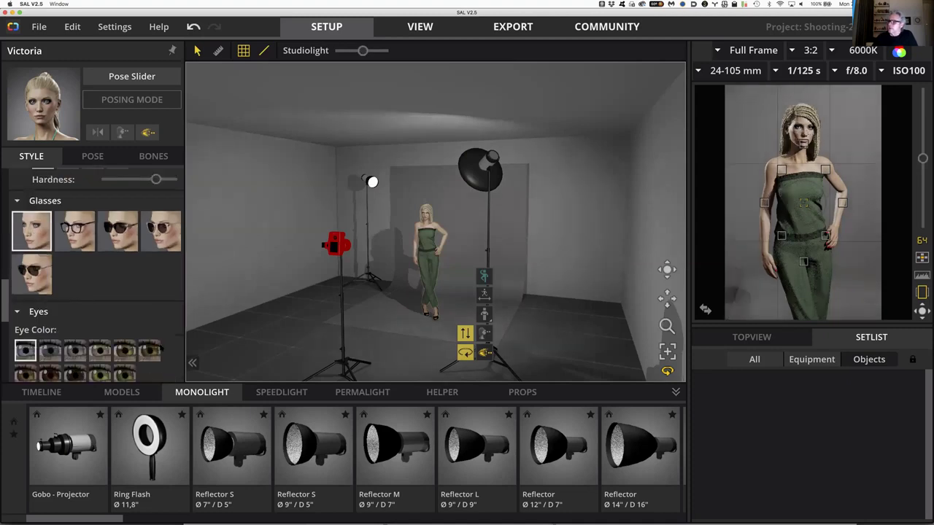
{"action": "scroll", "coordinate": [161, 349], "scroll_direction": "down", "scroll_amount": 4}
{"action": "scroll", "coordinate": [159, 341], "scroll_direction": "down", "scroll_amount": 2}
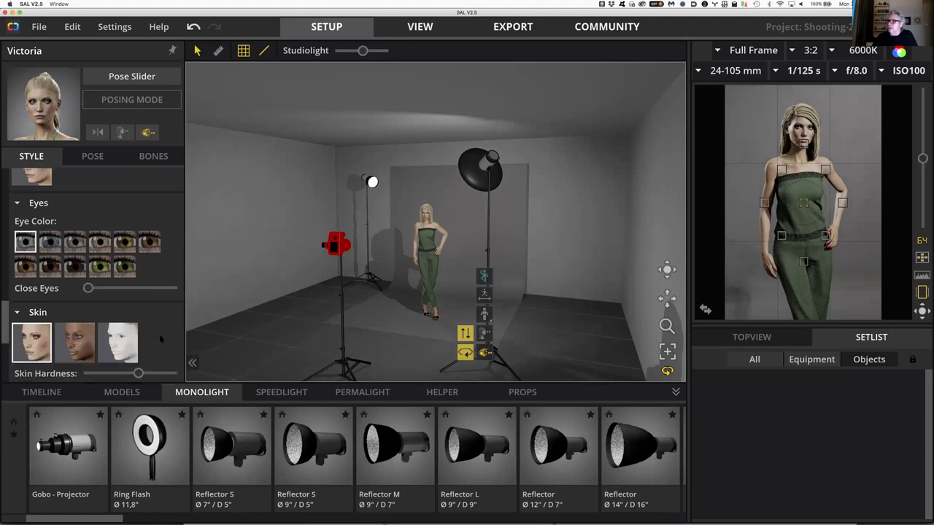
{"action": "scroll", "coordinate": [161, 339], "scroll_direction": "down", "scroll_amount": 1}
{"action": "scroll", "coordinate": [159, 335], "scroll_direction": "down", "scroll_amount": 4}
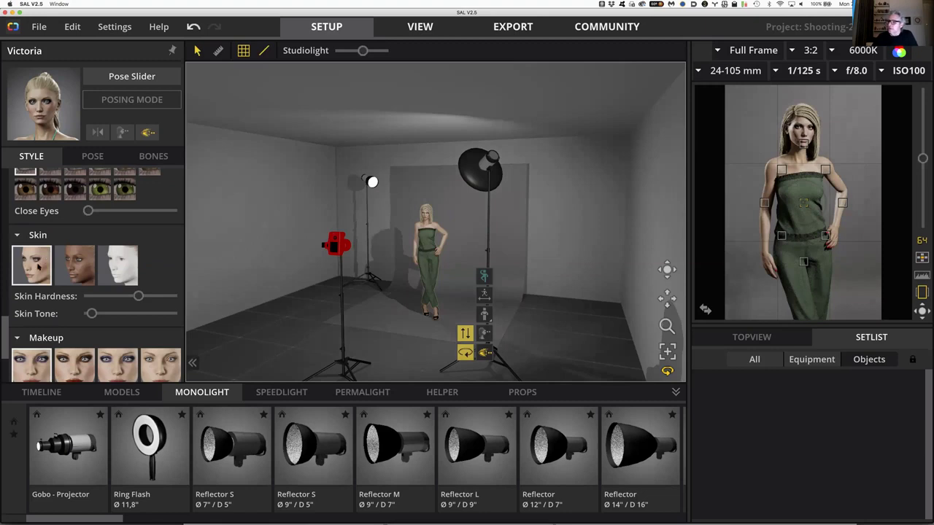
{"action": "left_click", "coordinate": [80, 270]}
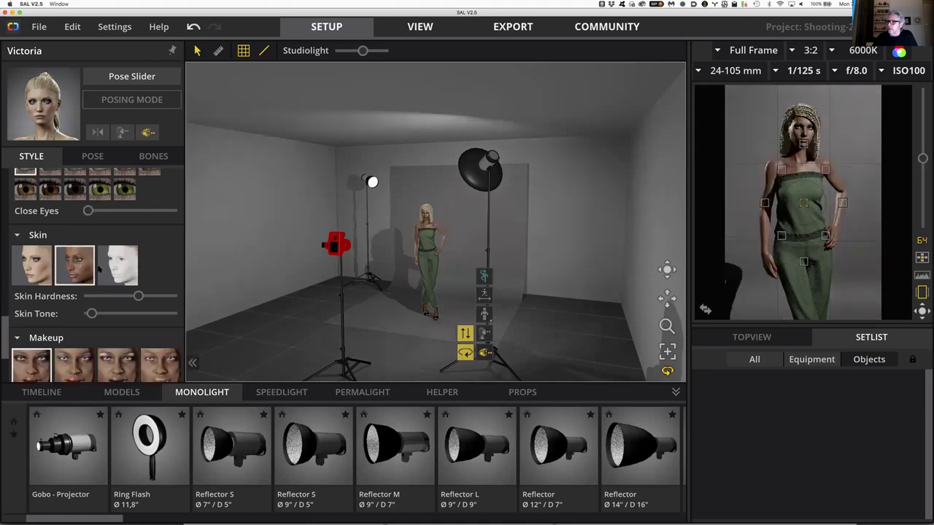
{"action": "left_click", "coordinate": [123, 265]}
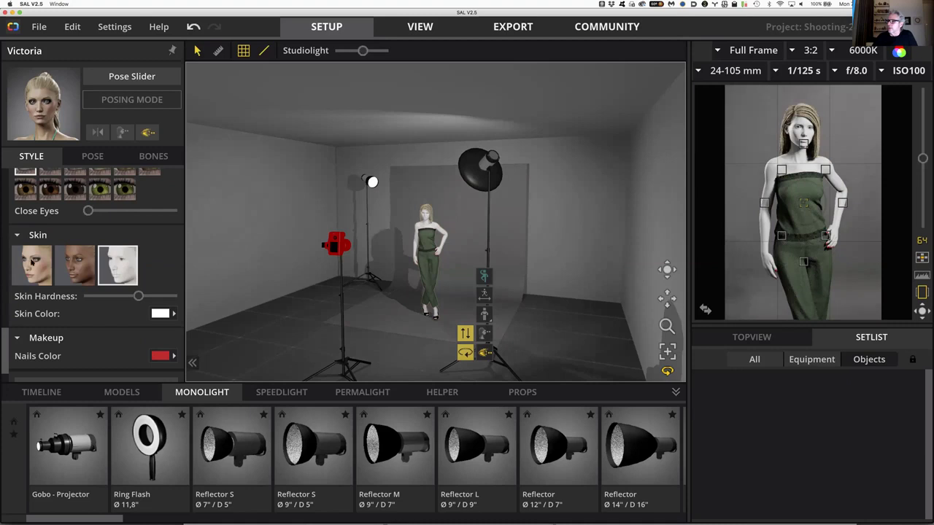
{"action": "left_click", "coordinate": [33, 263]}
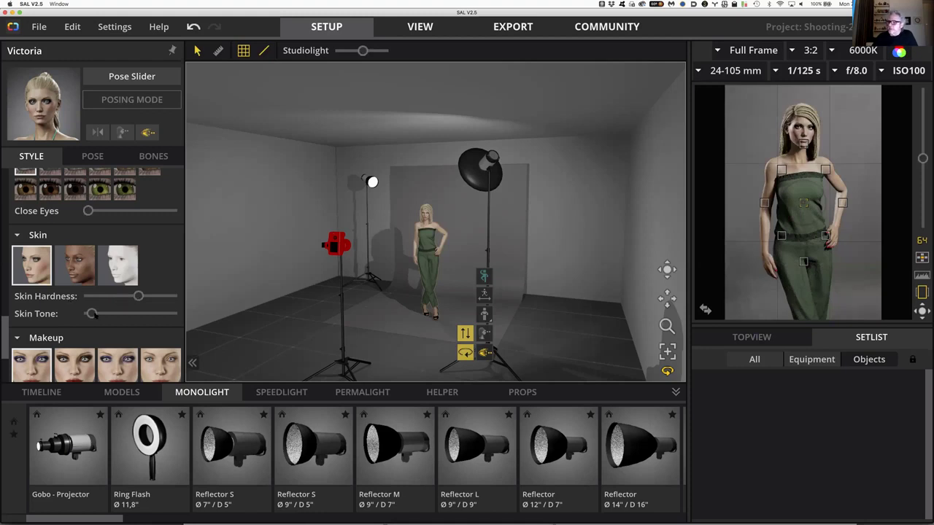
Raise the model's skin tone to about two-thirds of its range, inspect it in the enlarged camera preview, and restore the studio view
{"action": "left_click_drag", "start_coordinate": [91, 314], "coordinate": [146, 315]}
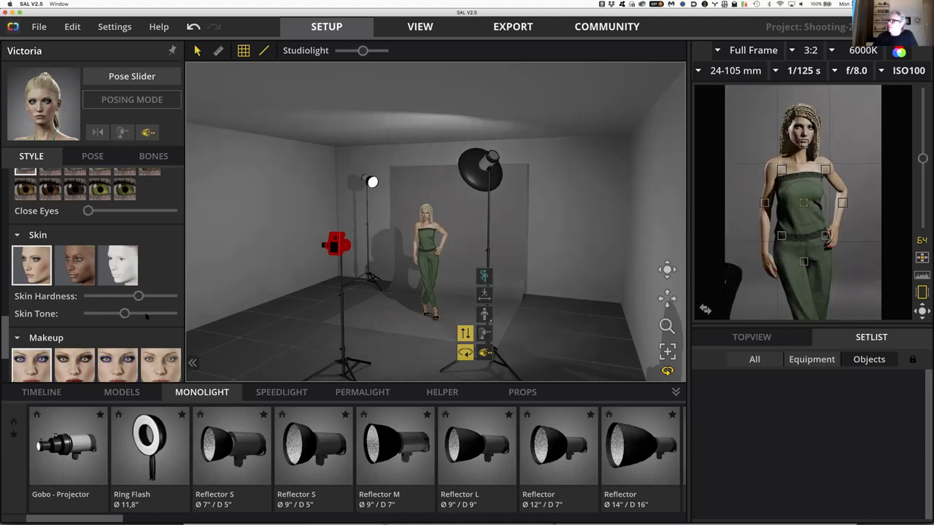
{"action": "left_click", "coordinate": [147, 315]}
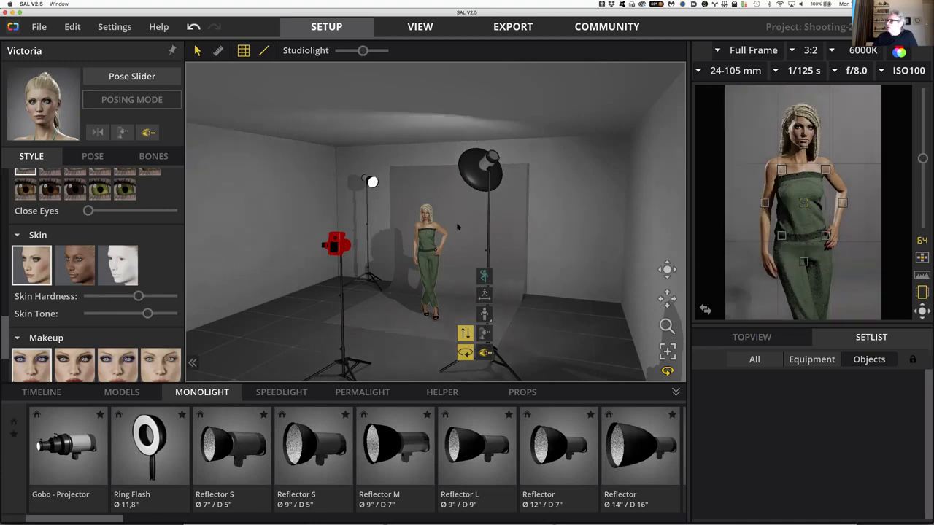
{"action": "mouse_move", "coordinate": [822, 138]}
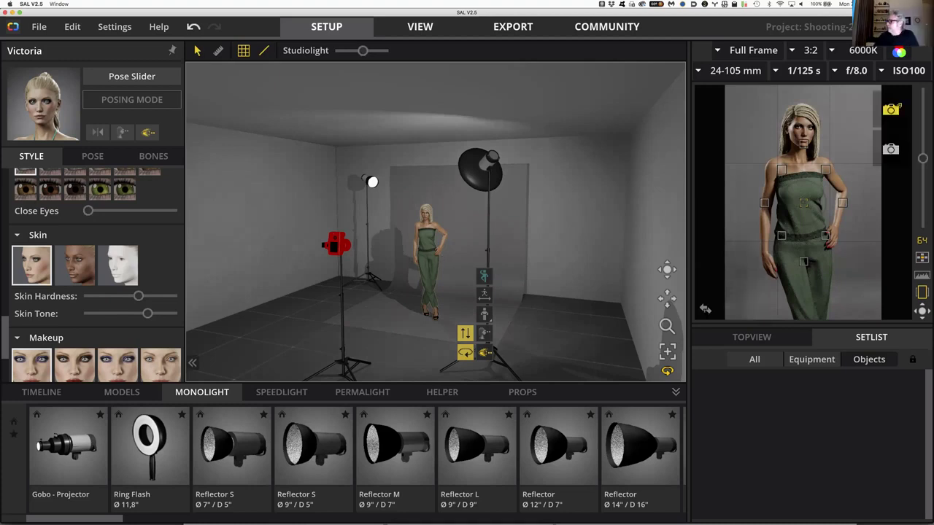
{"action": "left_click", "coordinate": [705, 309]}
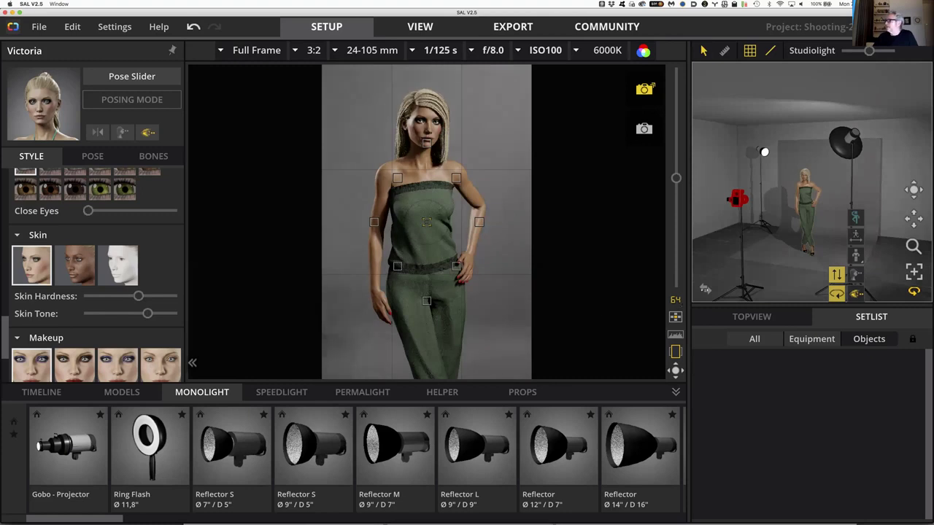
{"action": "key", "text": "Tab"}
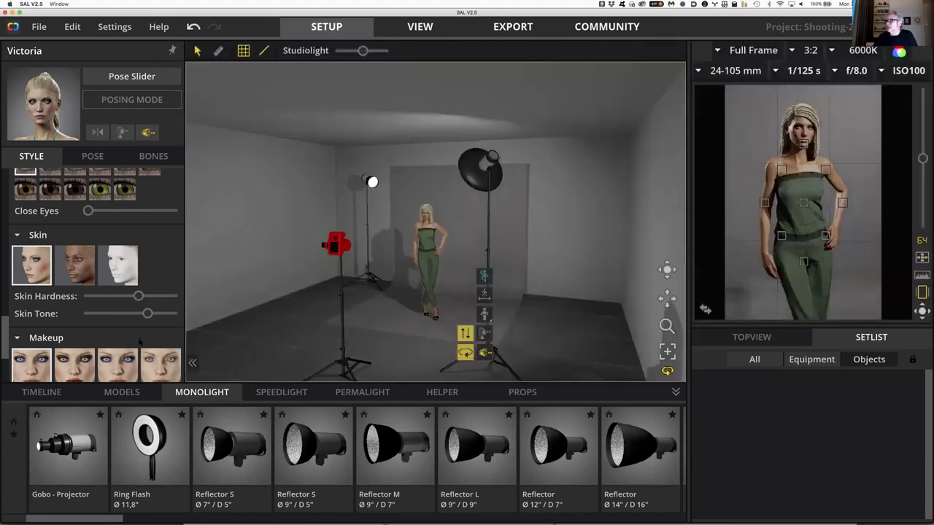
Lower the skin tone back to near its minimum, then remove the model from the set
{"action": "left_click", "coordinate": [93, 315]}
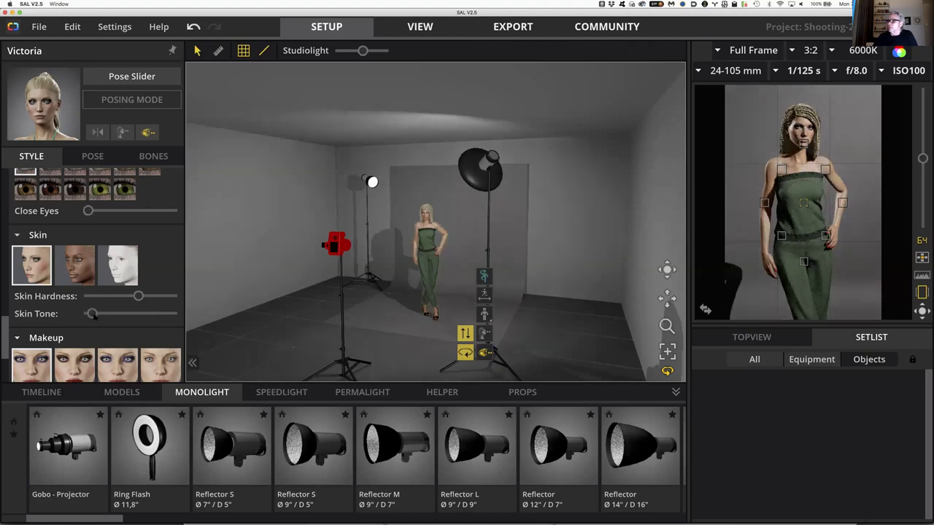
{"action": "scroll", "coordinate": [51, 334], "scroll_direction": "down", "scroll_amount": 4}
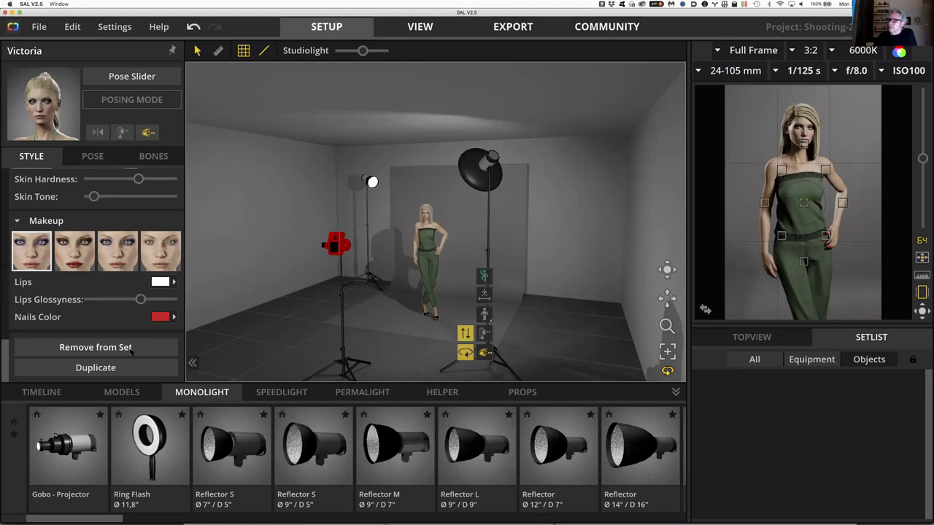
{"action": "left_click", "coordinate": [130, 351]}
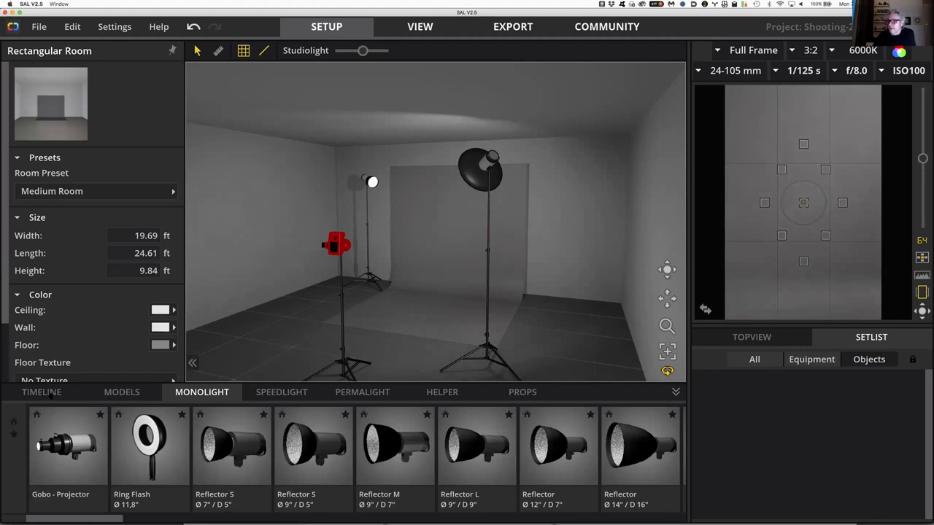
View the timeline and the model library, then return to the monolight library
{"action": "left_click", "coordinate": [60, 393]}
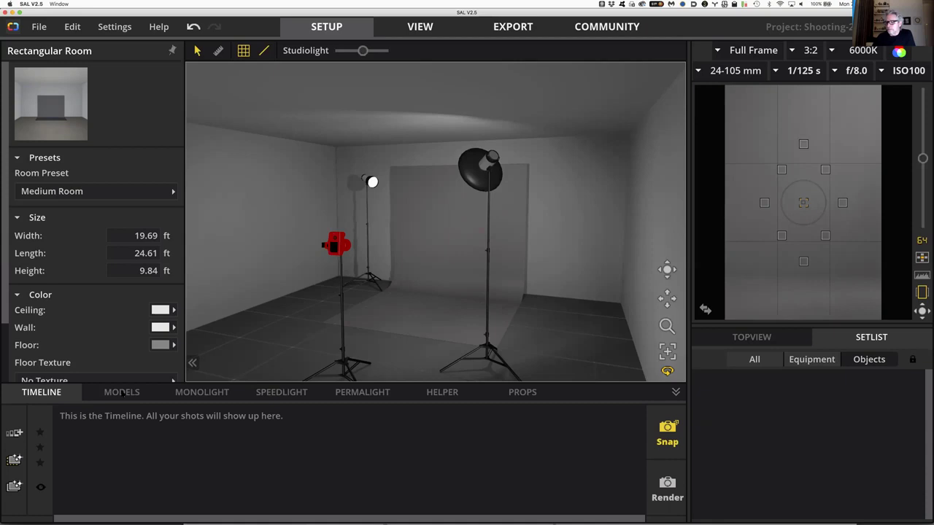
{"action": "left_click", "coordinate": [121, 392]}
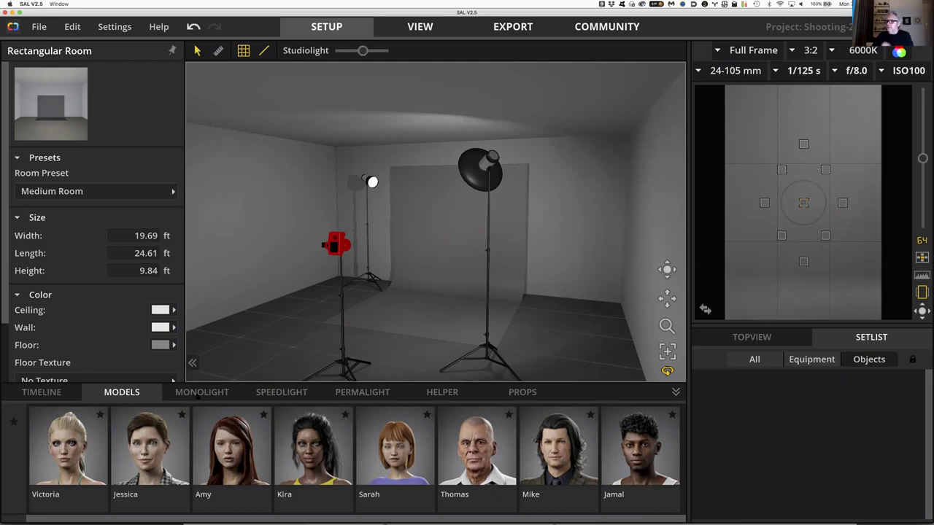
{"action": "left_click", "coordinate": [197, 393]}
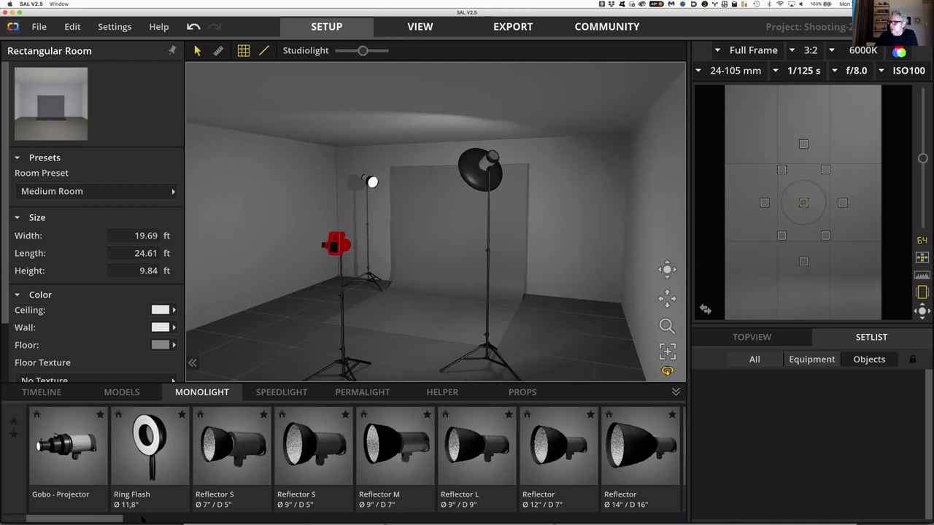
Browse the monolight light shapers from reflectors and beauty dish through the octaforms to the parabolics and first umbrellas
{"action": "left_click_drag", "start_coordinate": [142, 519], "coordinate": [189, 519]}
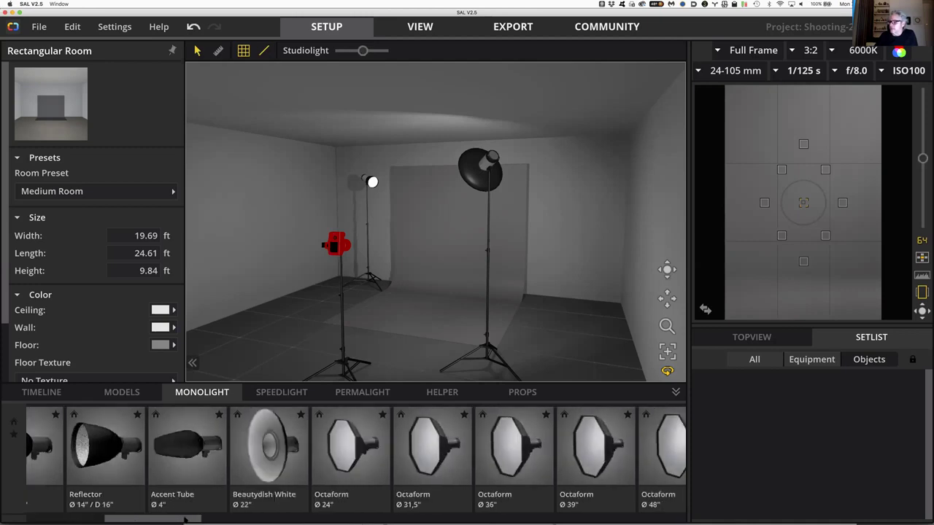
{"action": "scroll", "coordinate": [141, 437], "scroll_direction": "right", "scroll_amount": 2}
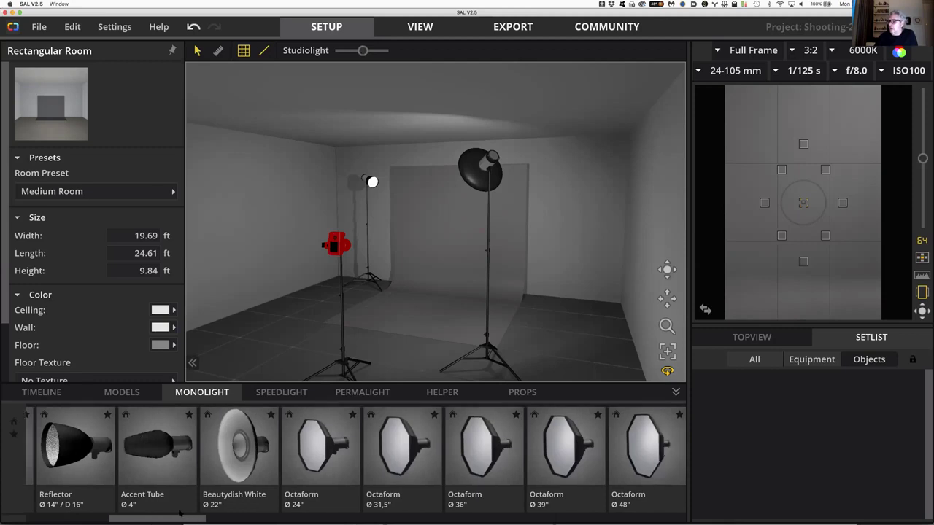
{"action": "left_click_drag", "start_coordinate": [183, 519], "coordinate": [200, 520]}
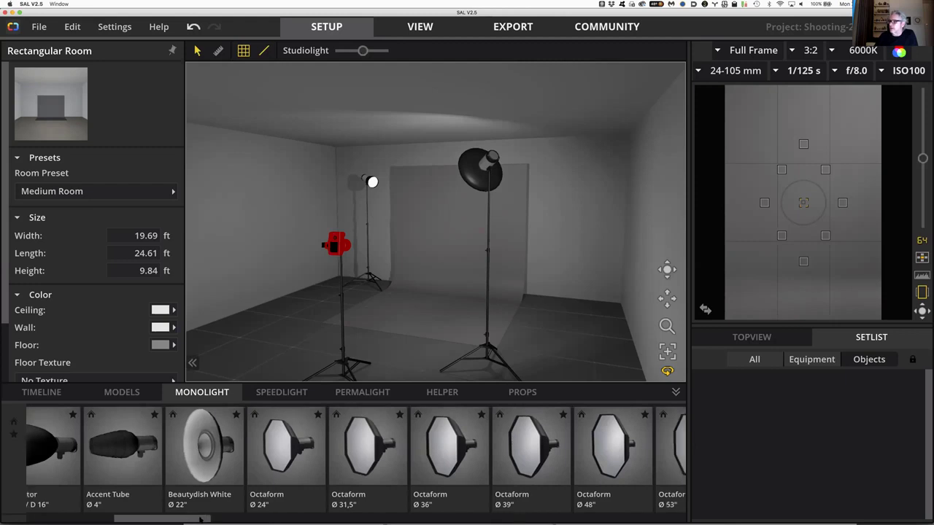
{"action": "scroll", "coordinate": [200, 519], "scroll_direction": "right", "scroll_amount": 2}
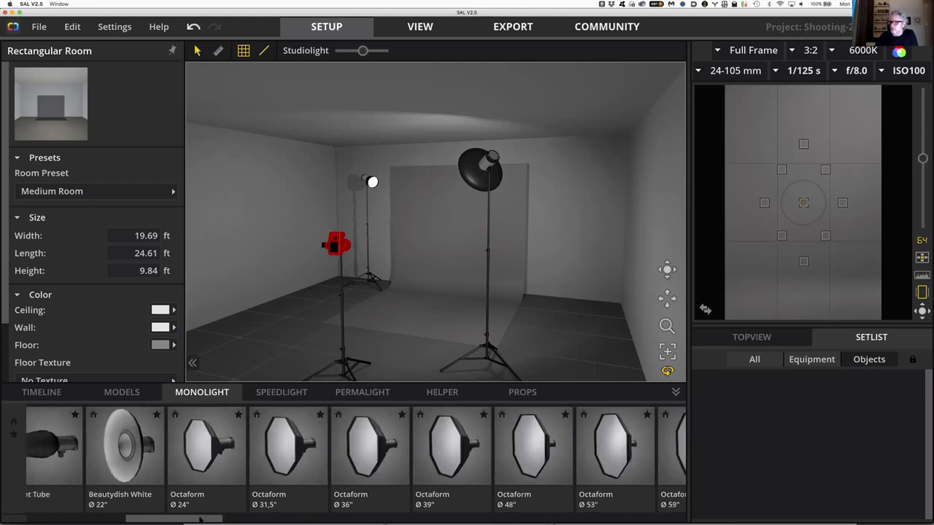
{"action": "left_click_drag", "start_coordinate": [201, 519], "coordinate": [245, 519]}
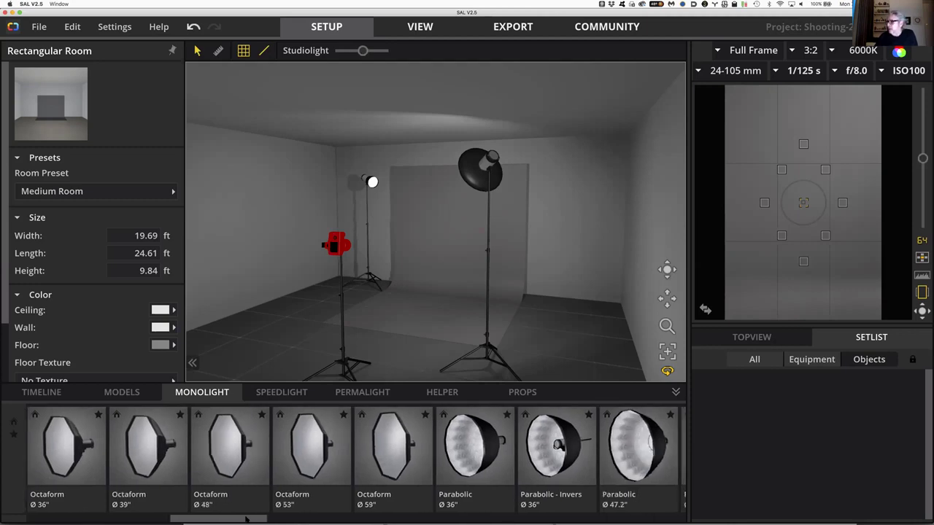
{"action": "left_click_drag", "start_coordinate": [258, 519], "coordinate": [267, 519]}
{"action": "scroll", "coordinate": [270, 445], "scroll_direction": "right", "scroll_amount": 3}
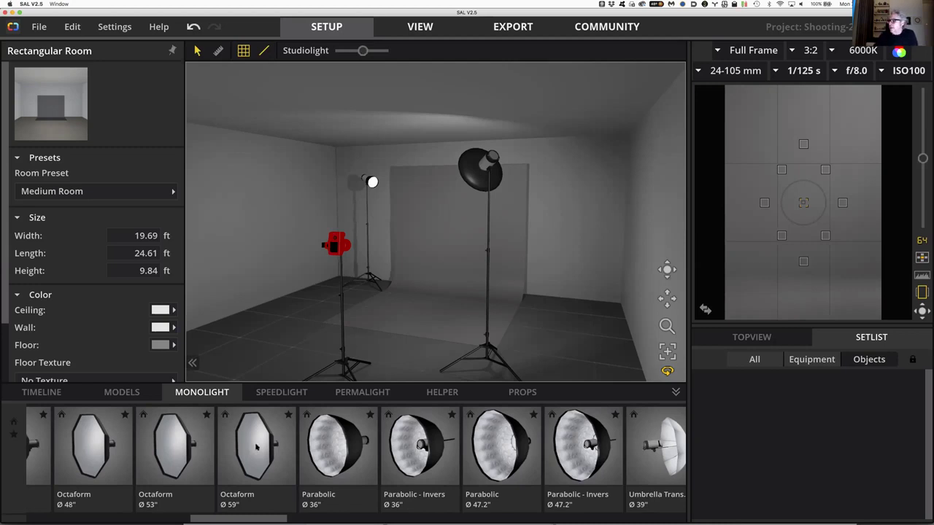
{"action": "left_click_drag", "start_coordinate": [271, 519], "coordinate": [289, 519]}
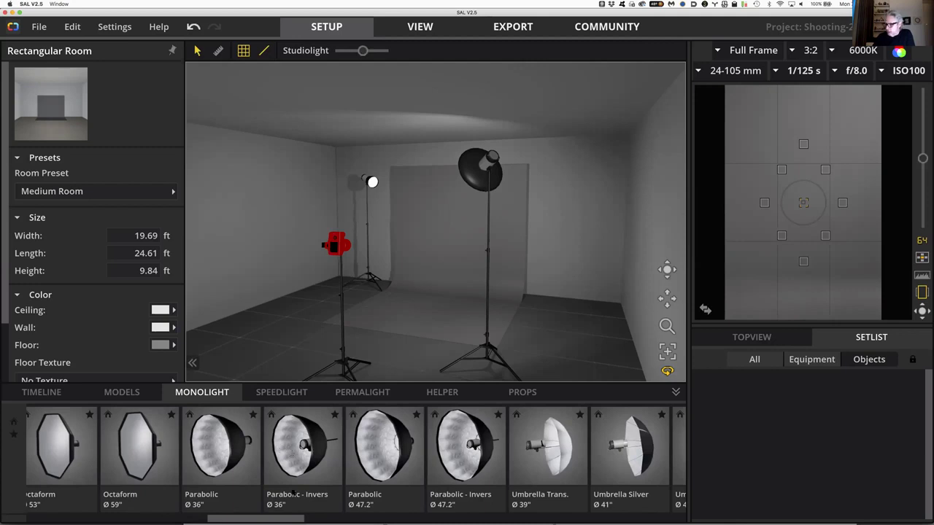
Place a Parabolic Ø 36" monolight beside the camera and move it toward the side wall, to about X 1.44 ft, Y 10.30 ft
{"action": "left_click", "coordinate": [223, 440]}
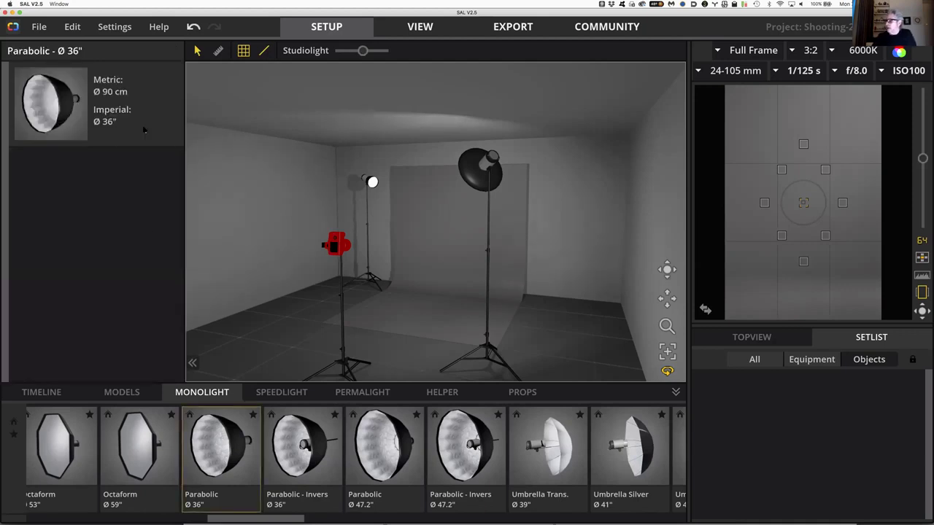
{"action": "left_click", "coordinate": [244, 324]}
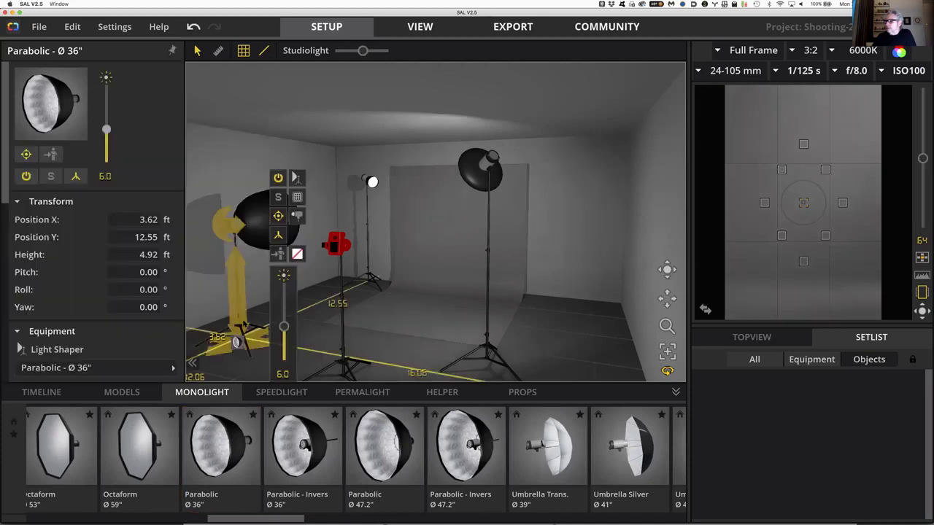
{"action": "left_click_drag", "start_coordinate": [238, 341], "coordinate": [241, 319]}
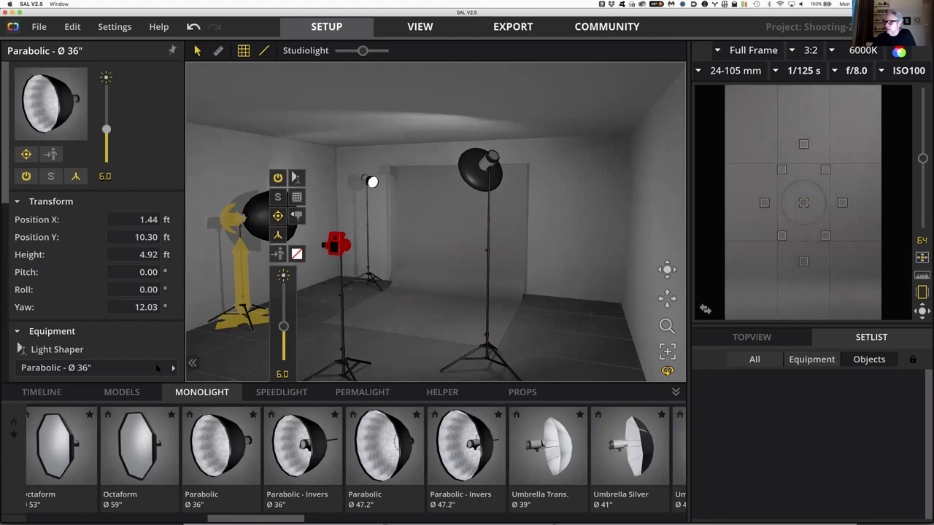
Examine the parabolic light's light shaper list, variant, power, color temperature and gel settings, then delete the light from the set
{"action": "left_click", "coordinate": [155, 368]}
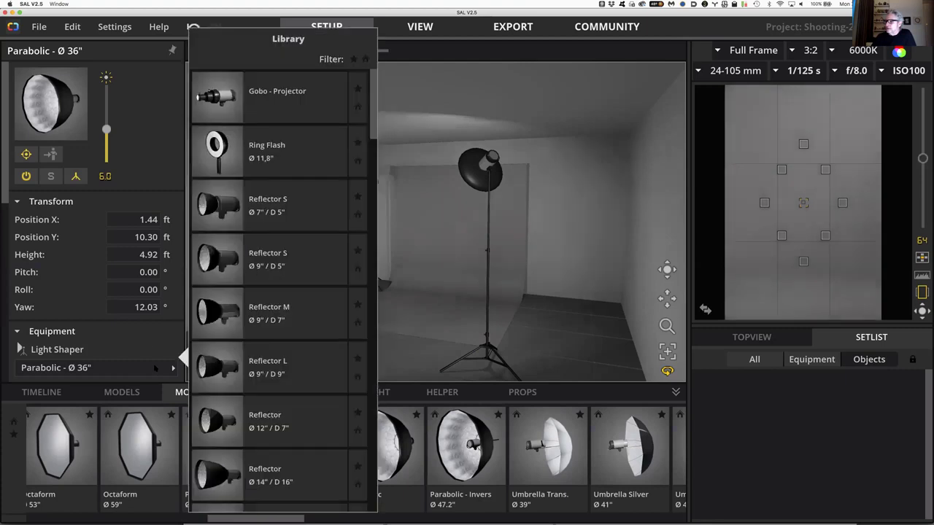
{"action": "left_click", "coordinate": [149, 343]}
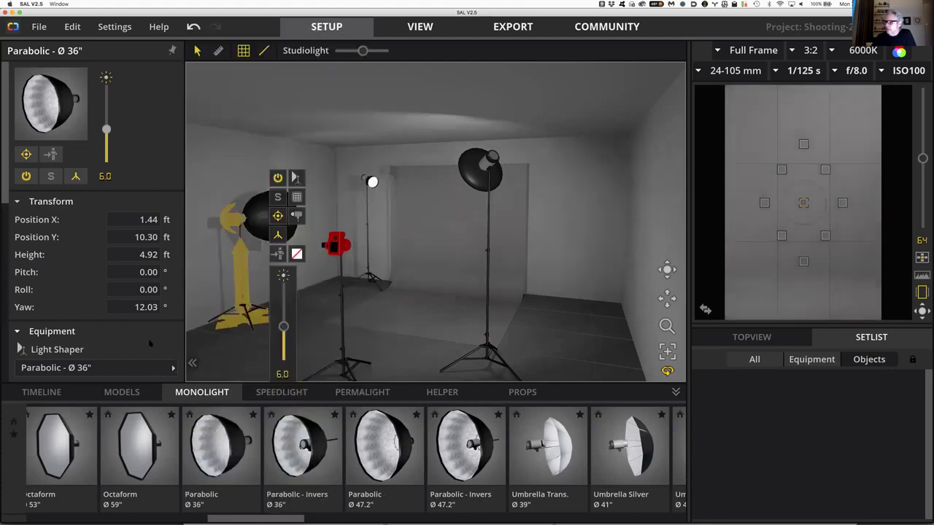
{"action": "scroll", "coordinate": [150, 343], "scroll_direction": "down", "scroll_amount": 4}
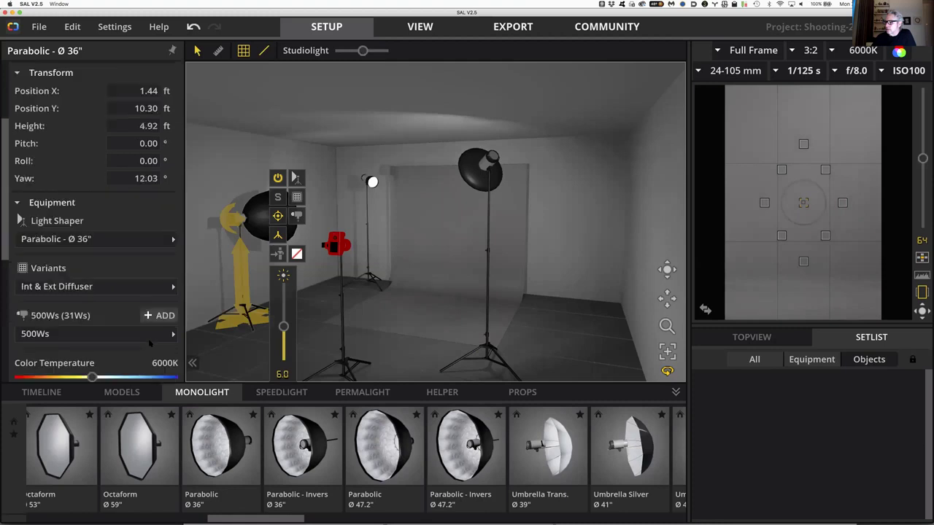
{"action": "scroll", "coordinate": [150, 343], "scroll_direction": "down", "scroll_amount": 2}
{"action": "scroll", "coordinate": [149, 340], "scroll_direction": "down", "scroll_amount": 2}
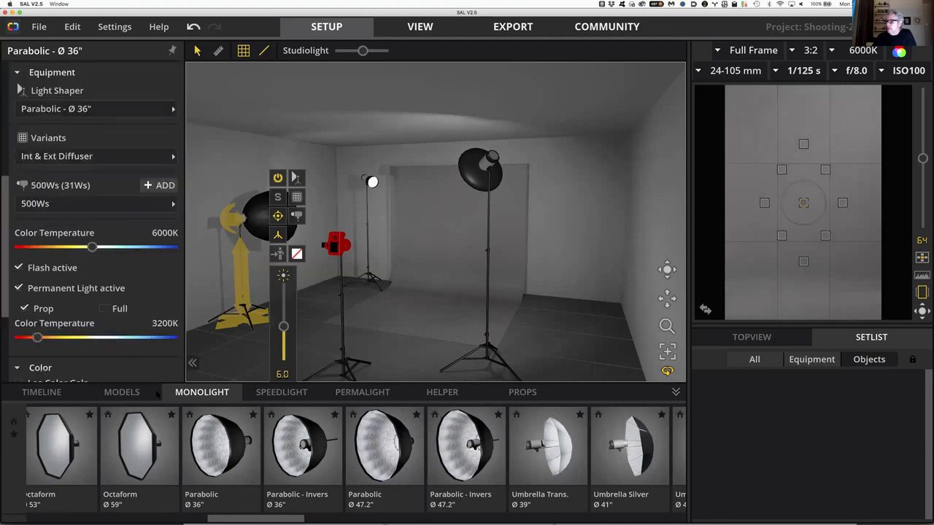
{"action": "scroll", "coordinate": [91, 219], "scroll_direction": "down", "scroll_amount": 2}
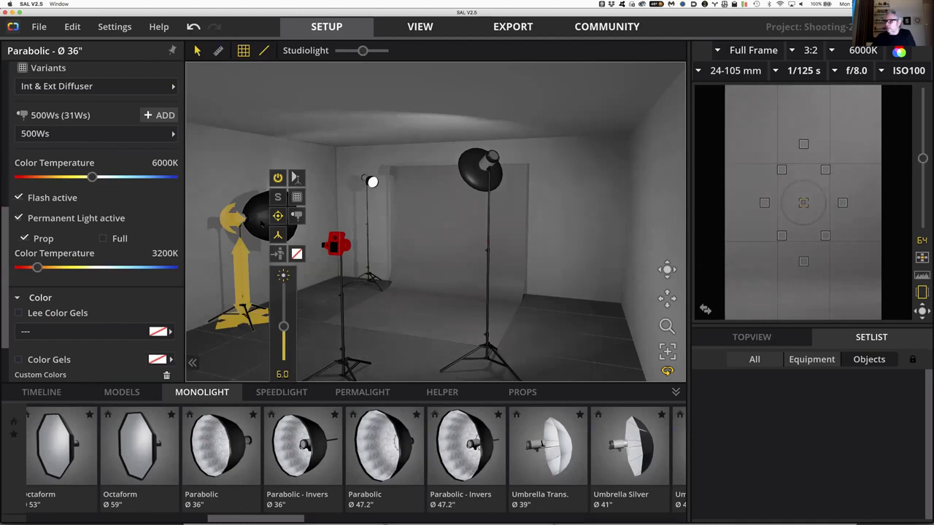
{"action": "key", "text": "Delete"}
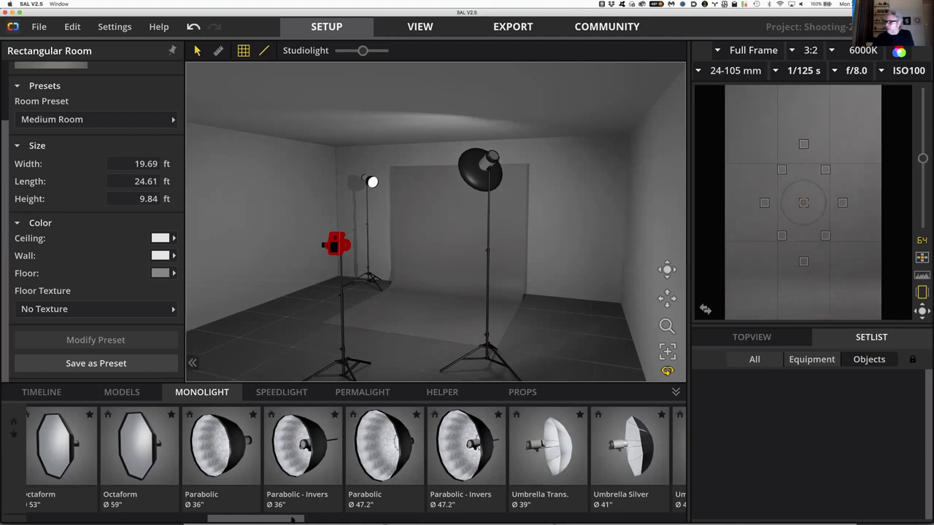
Browse the remaining monolight light shapers from the umbrellas through the striplights and softboxes to the Hilites
{"action": "scroll", "coordinate": [332, 519], "scroll_direction": "right", "scroll_amount": 2}
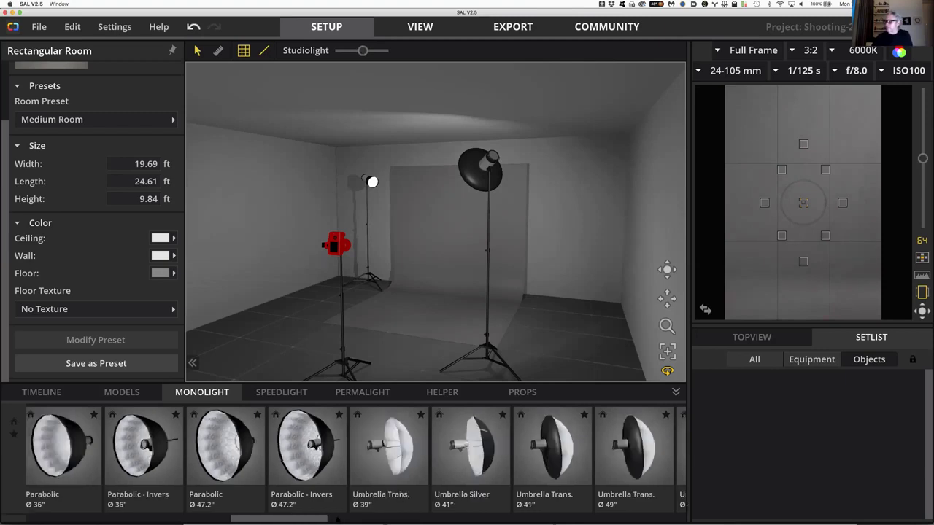
{"action": "scroll", "coordinate": [338, 519], "scroll_direction": "right", "scroll_amount": 2}
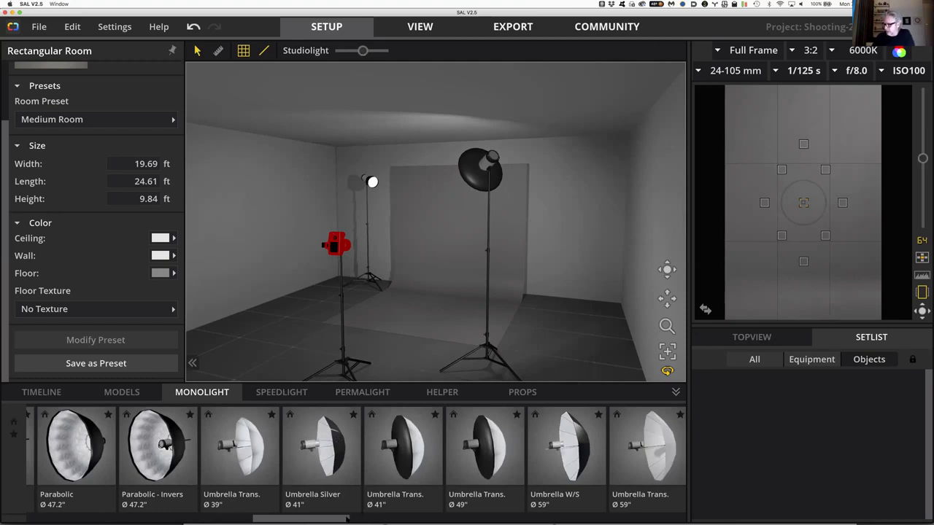
{"action": "left_click_drag", "start_coordinate": [346, 519], "coordinate": [421, 519]}
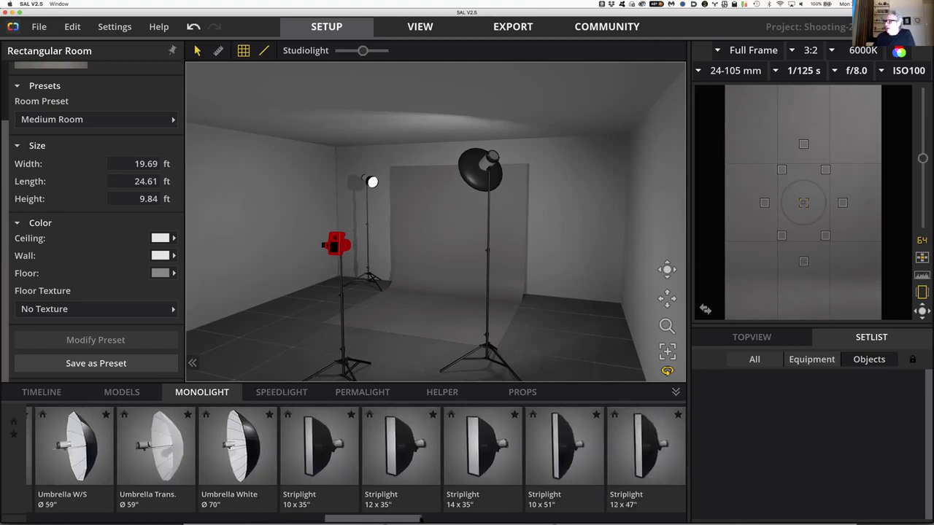
{"action": "left_click_drag", "start_coordinate": [421, 519], "coordinate": [684, 518]}
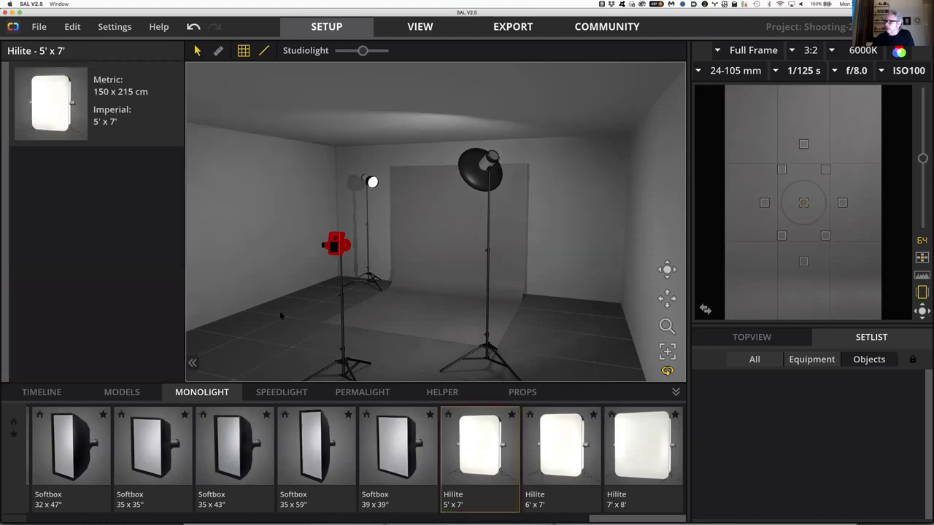
Place a Hilite 5' x 7' near the camera at X 7.10 ft, Y 13.27 ft and turn it to a yaw of about 168°
{"action": "left_click_drag", "start_coordinate": [281, 316], "coordinate": [290, 362]}
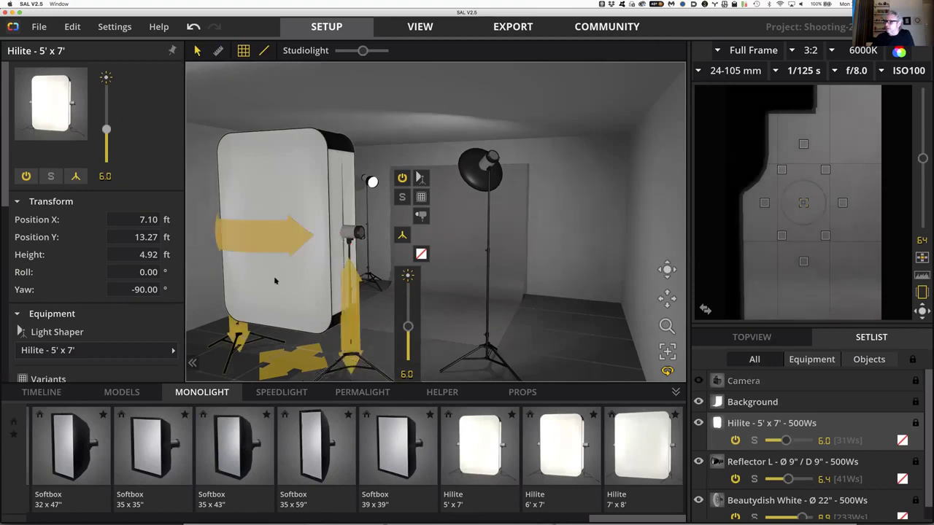
{"action": "left_click_drag", "start_coordinate": [285, 245], "coordinate": [262, 233]}
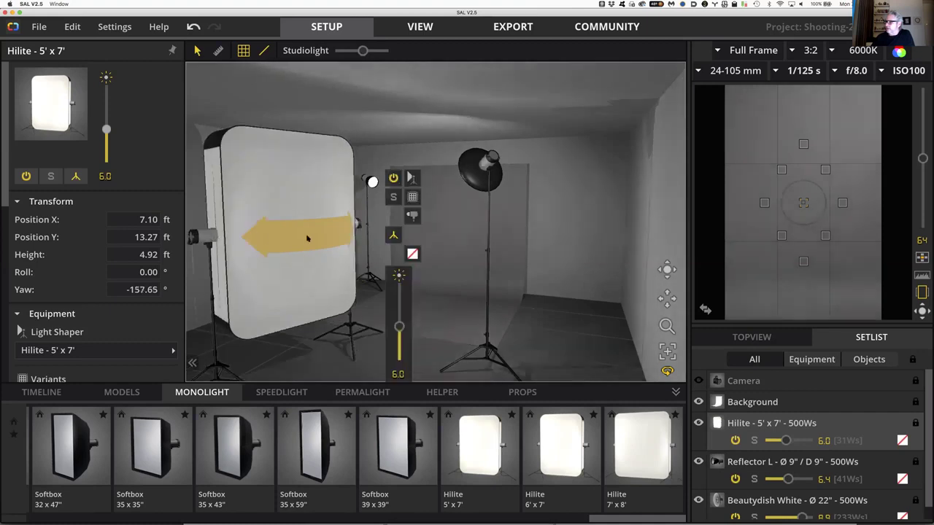
{"action": "left_click_drag", "start_coordinate": [322, 237], "coordinate": [428, 219]}
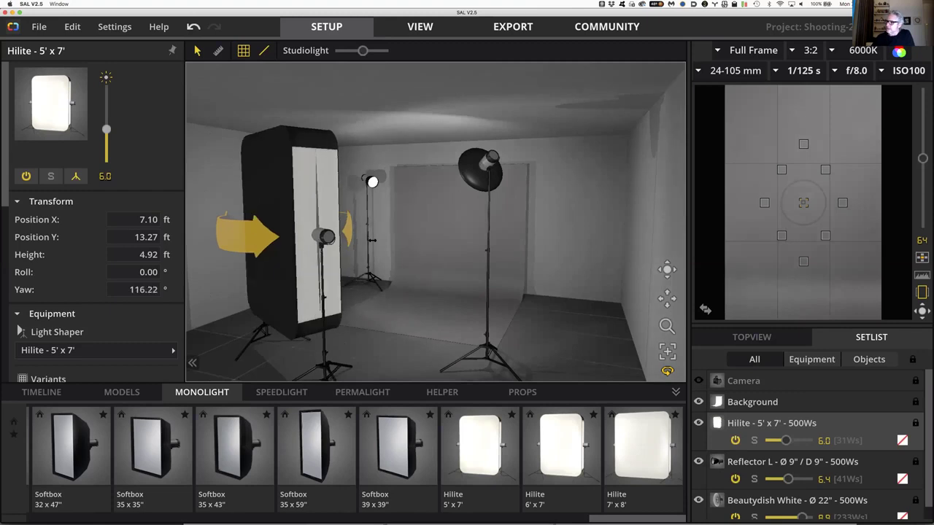
{"action": "left_click_drag", "start_coordinate": [372, 240], "coordinate": [292, 252]}
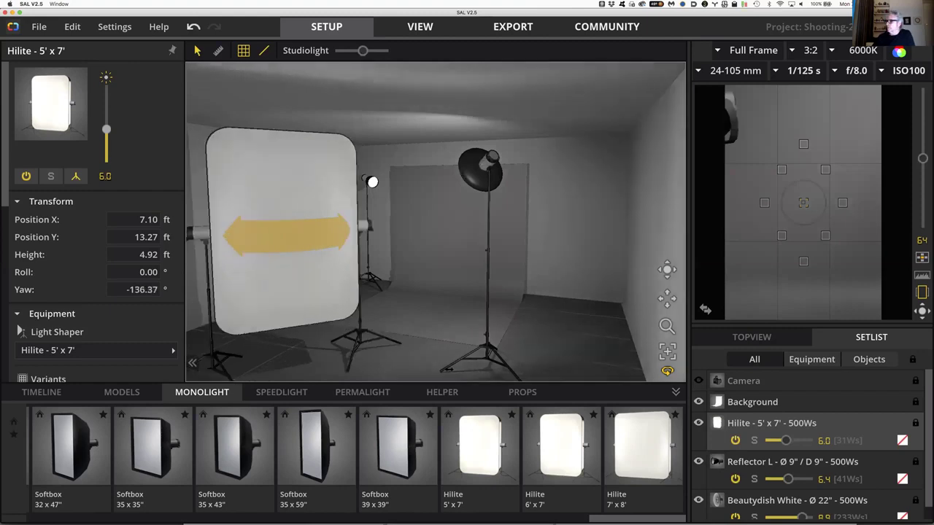
Delete the Hilite from the set and make the camera visible again
{"action": "left_click", "coordinate": [310, 278]}
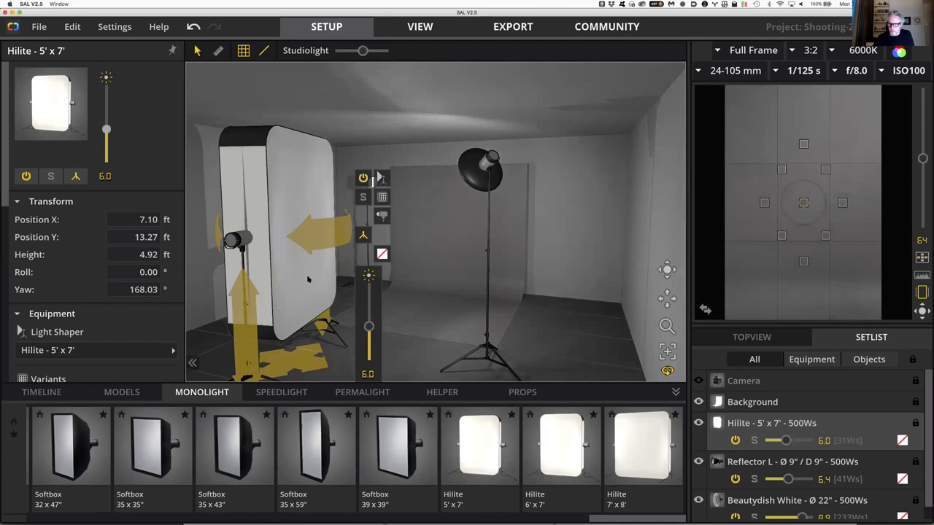
{"action": "key", "text": "Delete"}
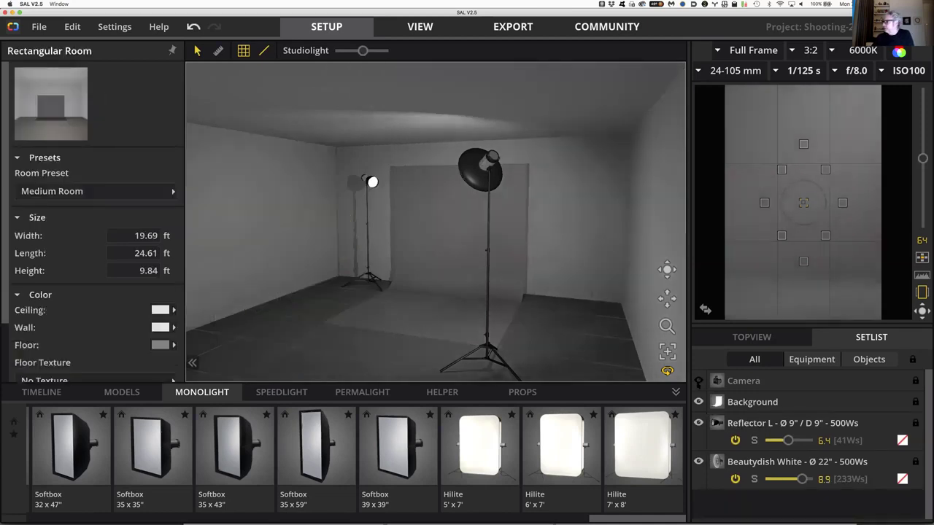
{"action": "key", "text": "super+z"}
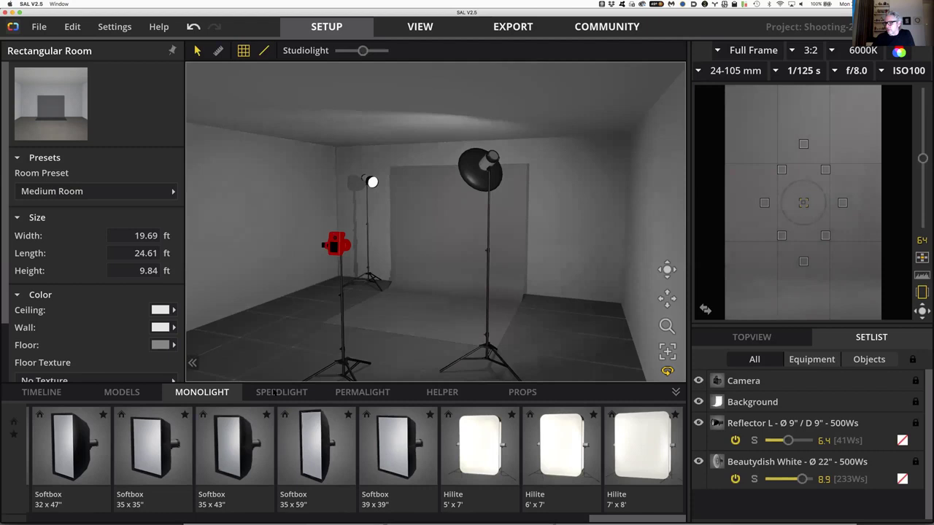
Browse the speedlight library from the Speedlight and Light Blaster through the octaboxes and umbrellas to the striplight and softbox
{"action": "left_click", "coordinate": [274, 392]}
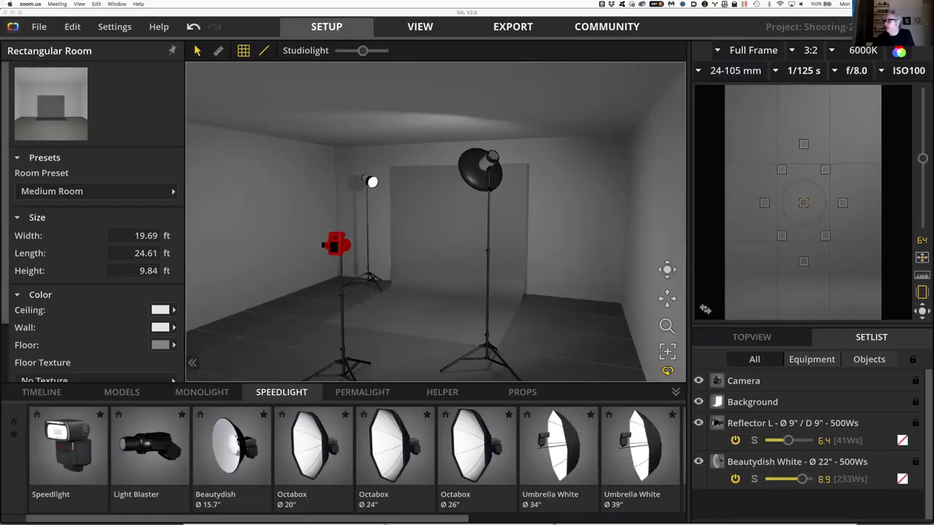
{"action": "left_click", "coordinate": [510, 170]}
{"action": "left_click", "coordinate": [557, 144]}
{"action": "left_click", "coordinate": [367, 230]}
{"action": "left_click", "coordinate": [278, 332]}
{"action": "left_click", "coordinate": [285, 520]}
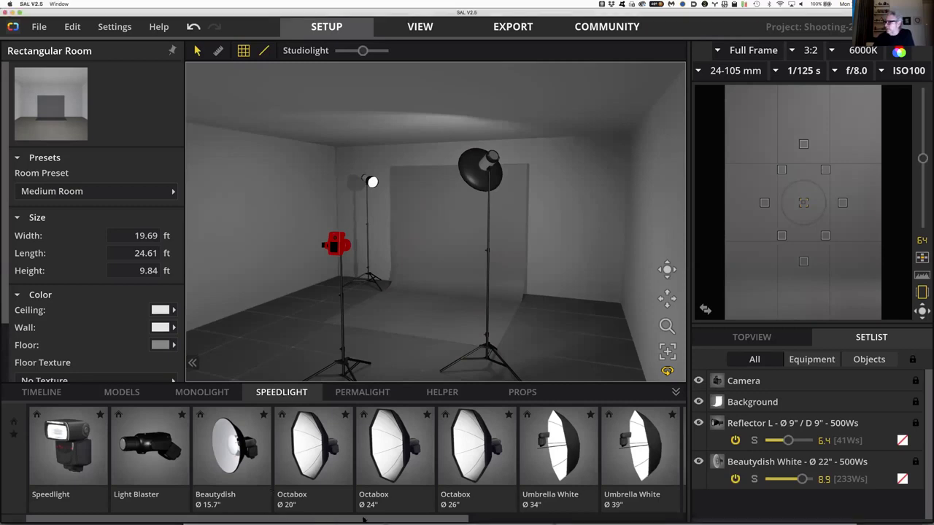
{"action": "left_click_drag", "start_coordinate": [455, 519], "coordinate": [669, 518]}
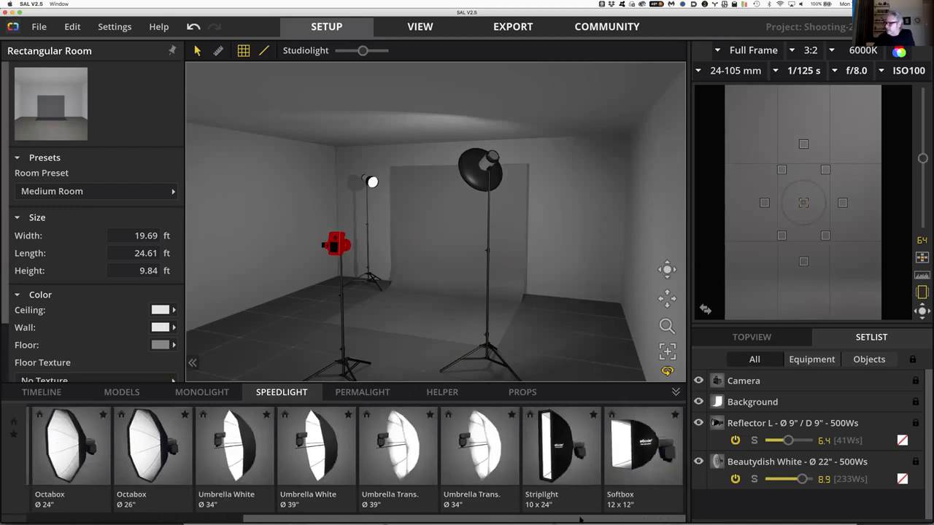
{"action": "left_click_drag", "start_coordinate": [555, 519], "coordinate": [493, 520]}
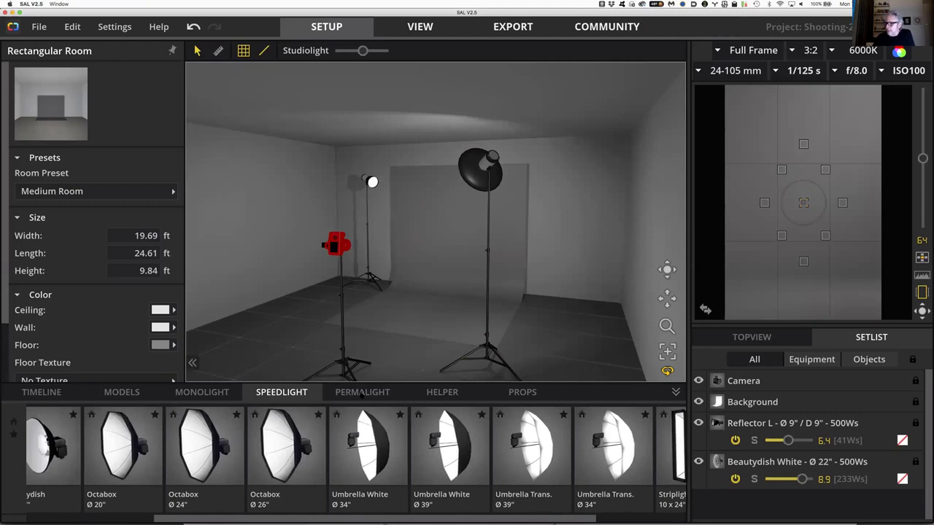
Add an Arri S30-C 14 x 11,8" permanent light from the permalight library to the set
{"action": "left_click", "coordinate": [362, 394]}
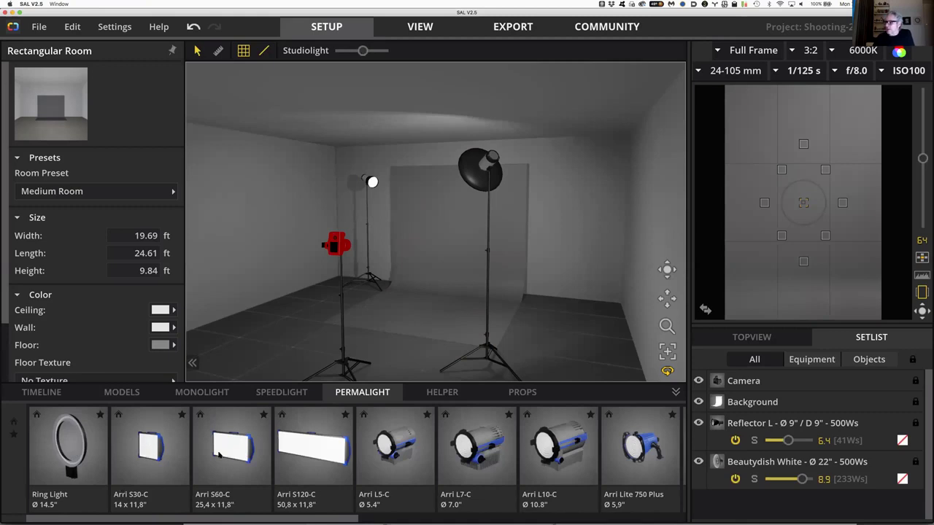
{"action": "left_click", "coordinate": [152, 447]}
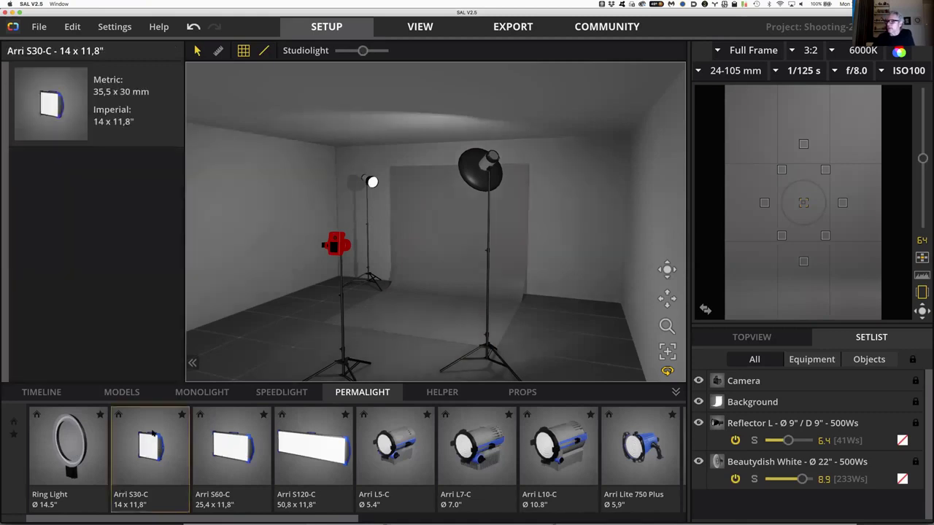
{"action": "left_click_drag", "start_coordinate": [180, 431], "coordinate": [253, 261]}
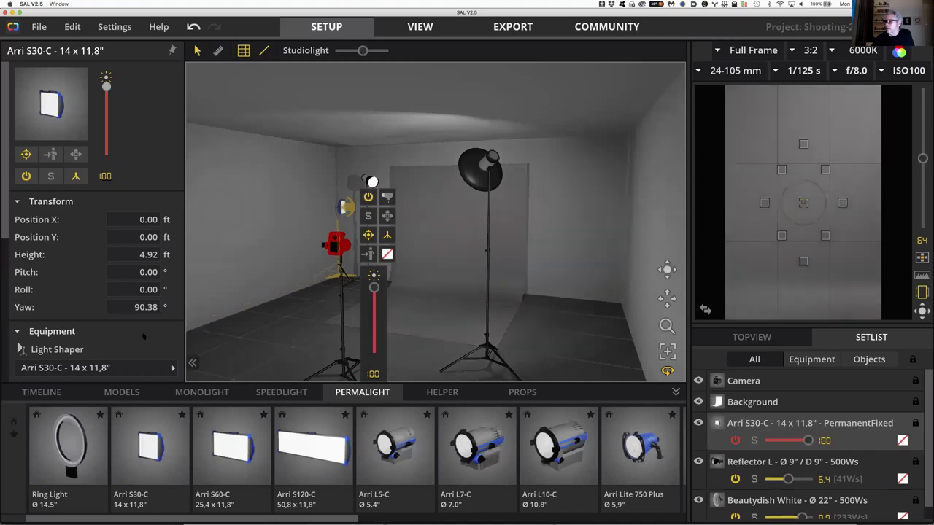
Examine the Arri S30-C's light shaper, barndoor, color temperature and gel settings, then delete the light from the set
{"action": "scroll", "coordinate": [148, 338], "scroll_direction": "down", "scroll_amount": 5}
{"action": "scroll", "coordinate": [147, 338], "scroll_direction": "down", "scroll_amount": 3}
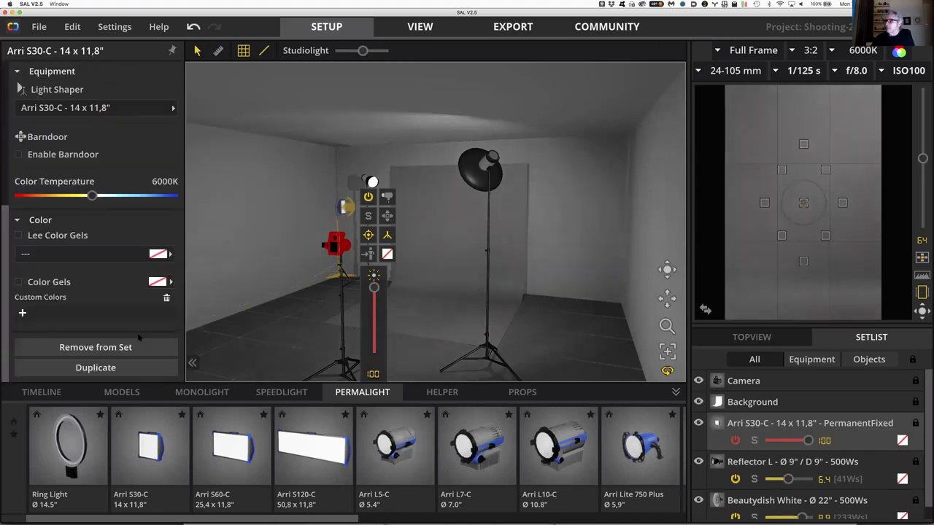
{"action": "scroll", "coordinate": [139, 193], "scroll_direction": "up", "scroll_amount": 2}
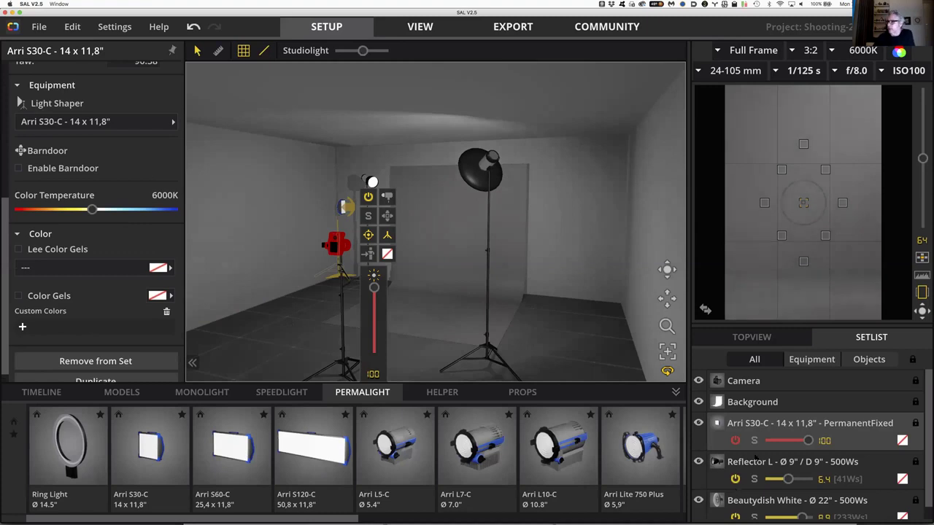
{"action": "key", "text": "Delete"}
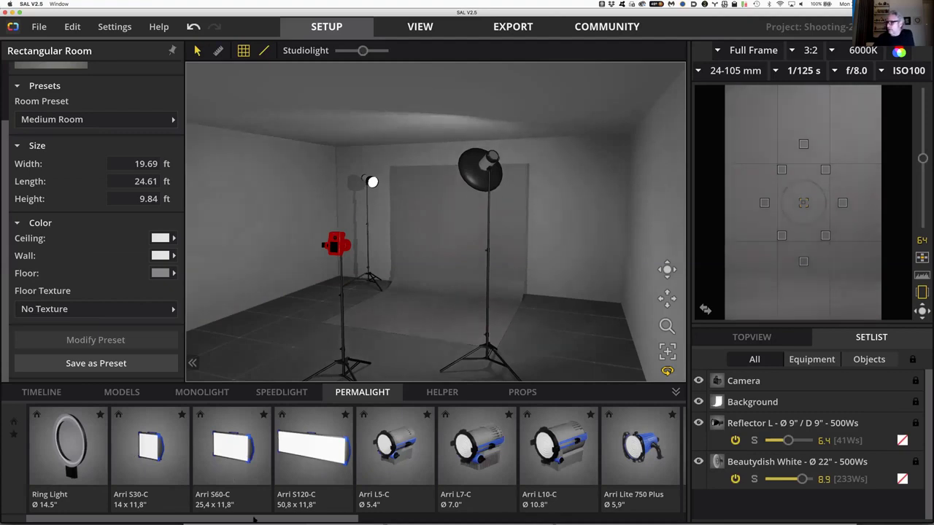
Browse the remaining Arri permalights up to the M40, then the helper library from the backgrounds to the Styrofoam Reflector
{"action": "left_click_drag", "start_coordinate": [267, 519], "coordinate": [584, 520]}
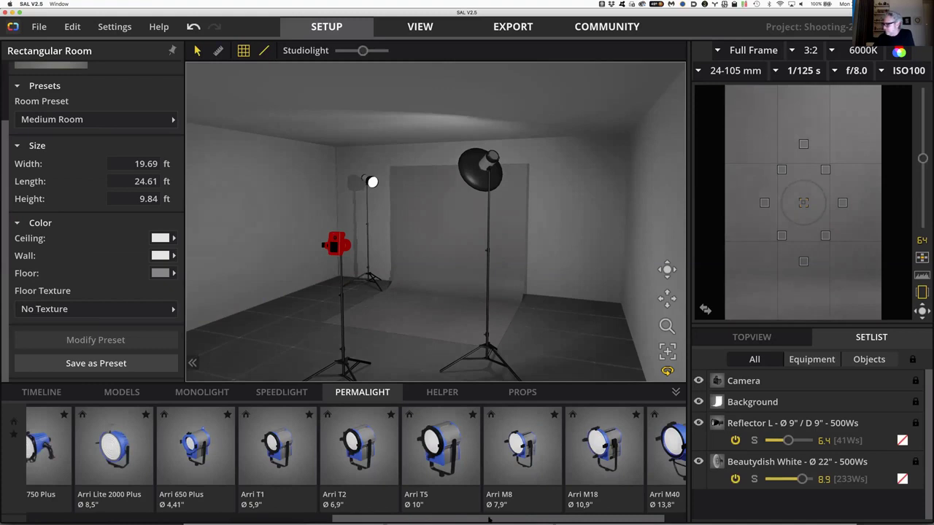
{"action": "left_click_drag", "start_coordinate": [490, 519], "coordinate": [506, 520]}
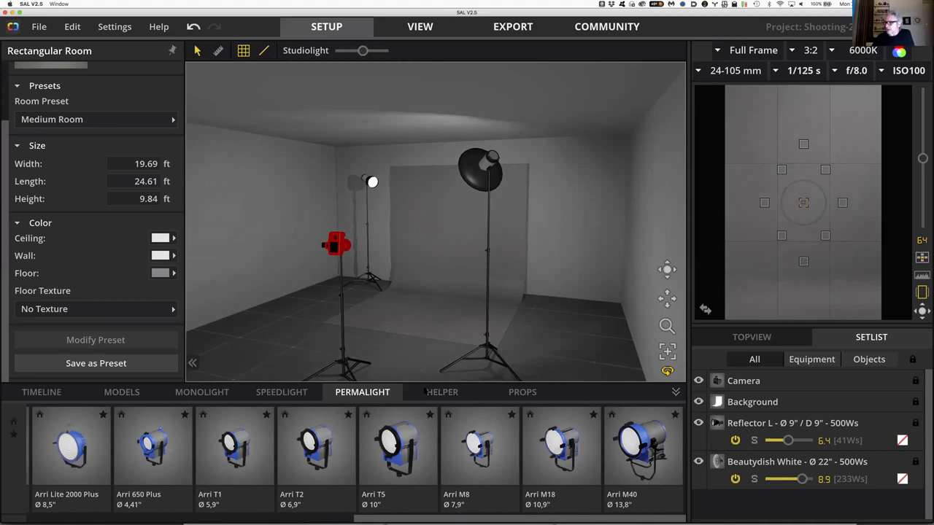
{"action": "left_click", "coordinate": [441, 393]}
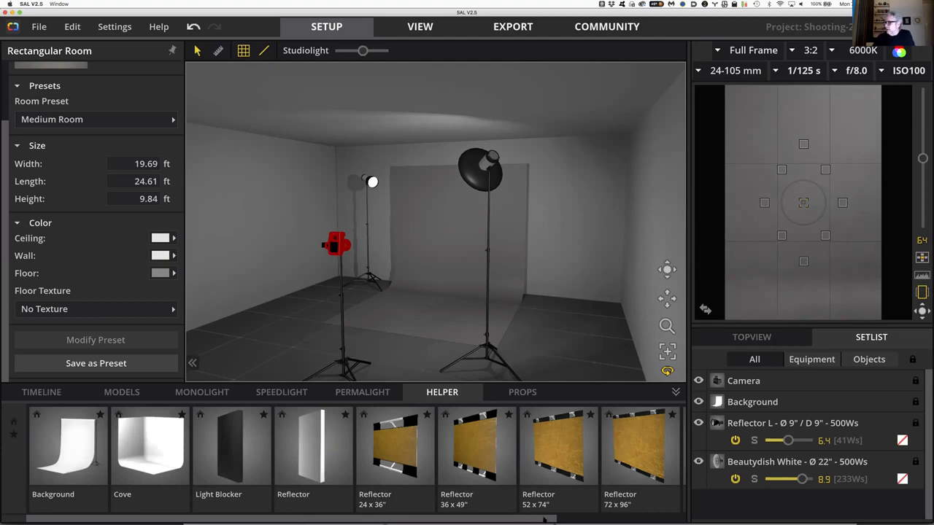
{"action": "left_click", "coordinate": [618, 520]}
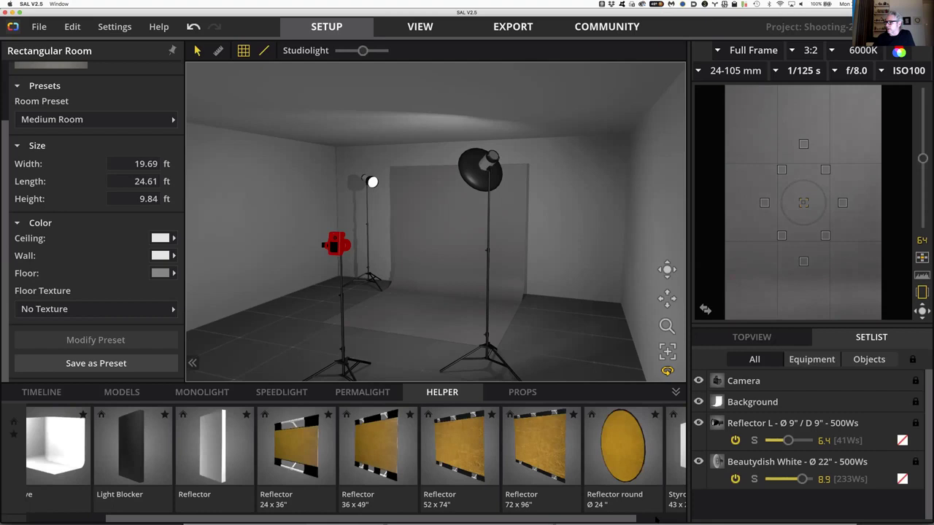
{"action": "left_click", "coordinate": [654, 519]}
{"action": "left_click", "coordinate": [675, 519]}
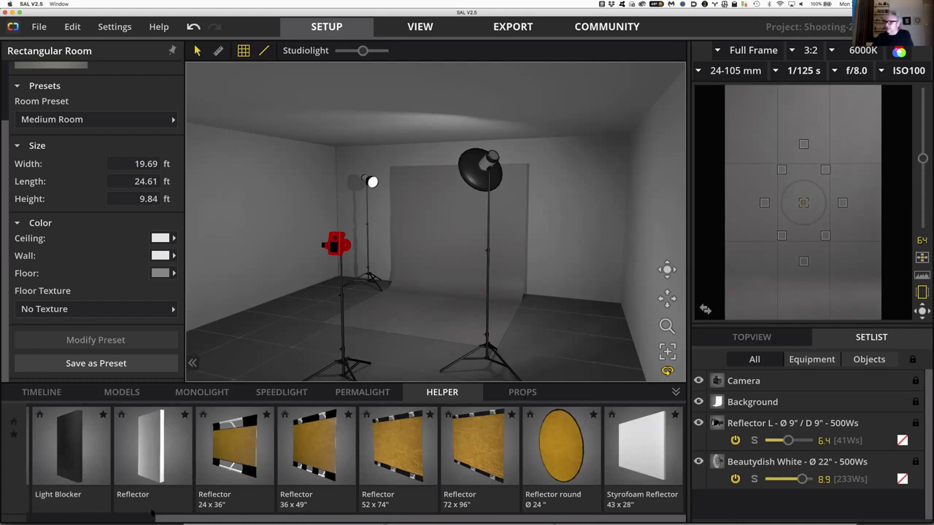
Add a Picturewall with the Beach template from the props library to the set
{"action": "left_click", "coordinate": [523, 392]}
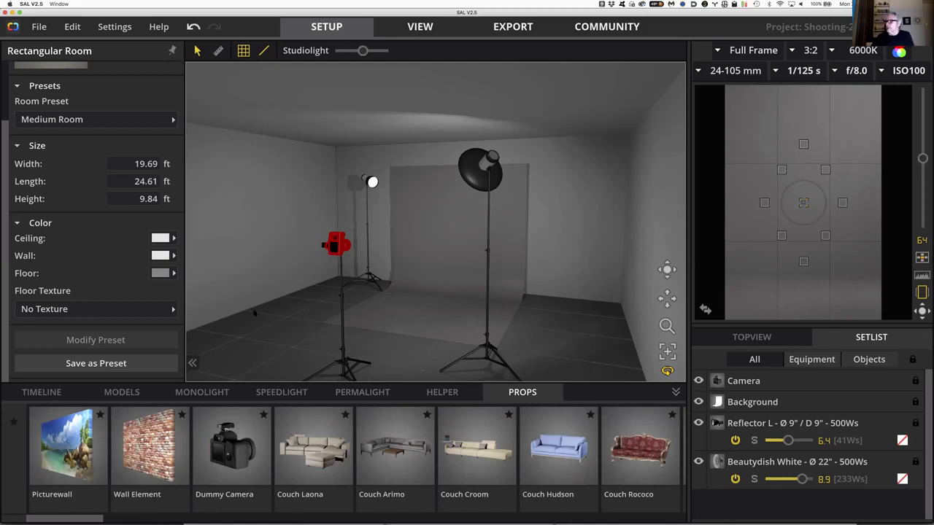
{"action": "left_click", "coordinate": [67, 446]}
{"action": "left_click_drag", "start_coordinate": [67, 446], "coordinate": [454, 185]}
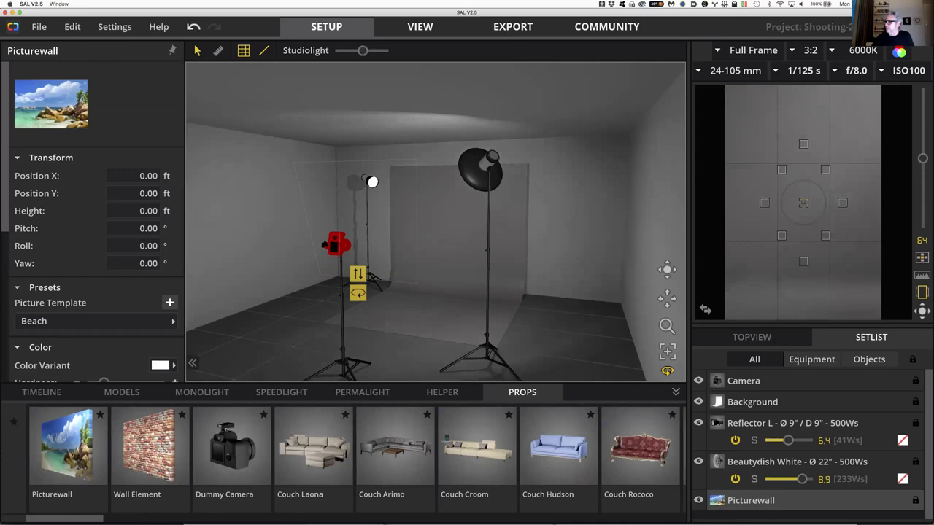
Select the Picturewall in the setlist and move it to Position Y 4.83 ft so it stands inside the room
{"action": "left_click", "coordinate": [803, 381]}
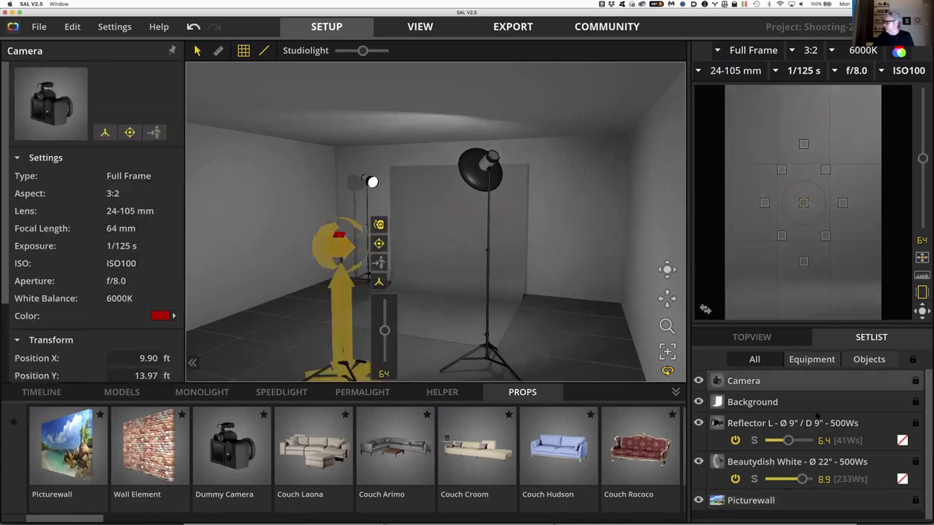
{"action": "left_click", "coordinate": [779, 500]}
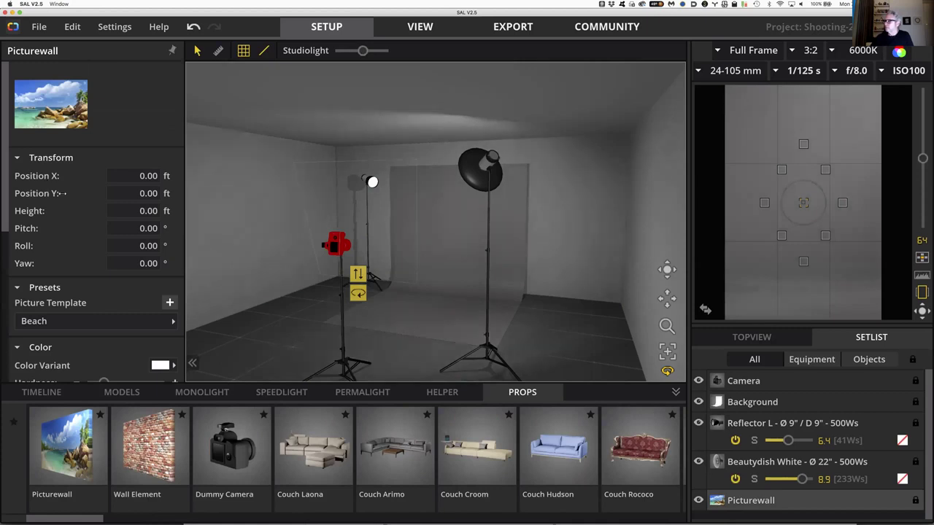
{"action": "left_click_drag", "start_coordinate": [80, 193], "coordinate": [146, 193]}
{"action": "left_click_drag", "start_coordinate": [372, 181], "coordinate": [305, 206]}
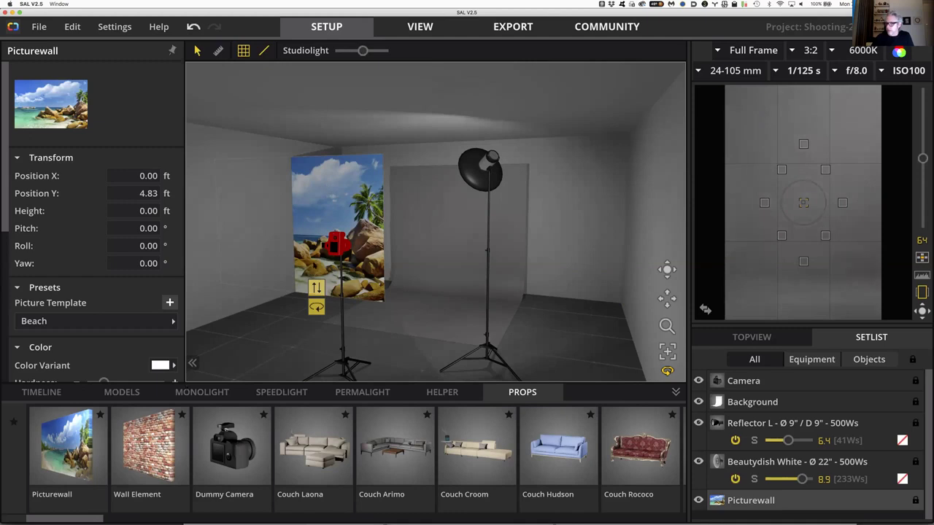
Browse the props library from the Wall Element through armchairs, reception desks, plants, crates and pallets to the Cone
{"action": "left_click", "coordinate": [138, 436]}
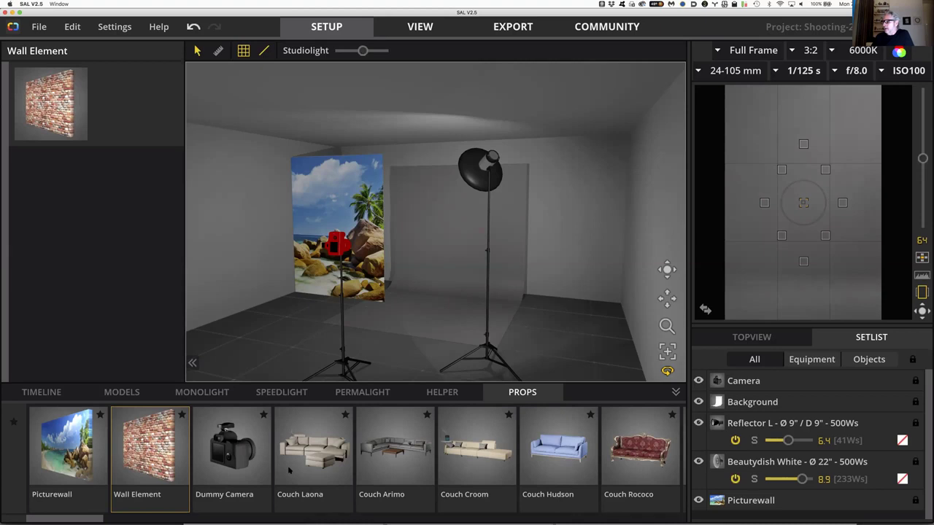
{"action": "left_click_drag", "start_coordinate": [99, 519], "coordinate": [175, 520]}
{"action": "scroll", "coordinate": [177, 519], "scroll_direction": "right", "scroll_amount": 3}
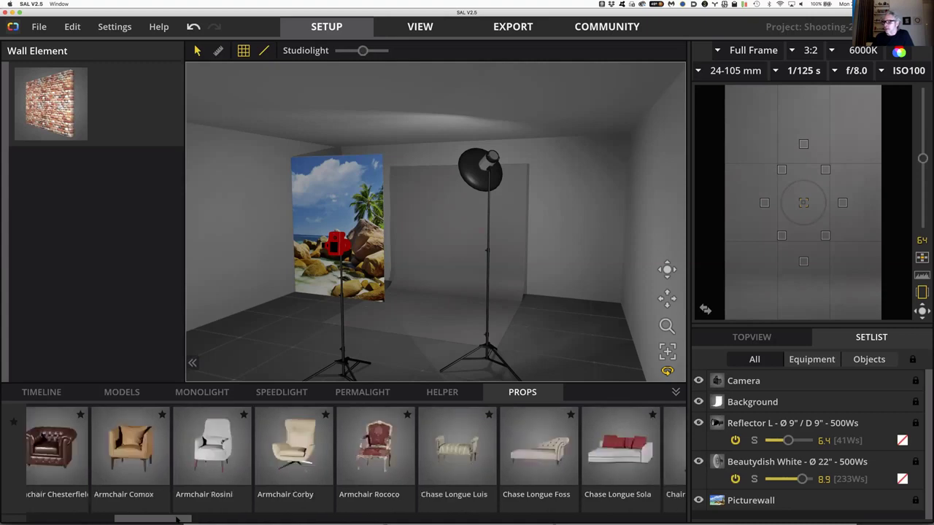
{"action": "scroll", "coordinate": [177, 520], "scroll_direction": "right", "scroll_amount": 1}
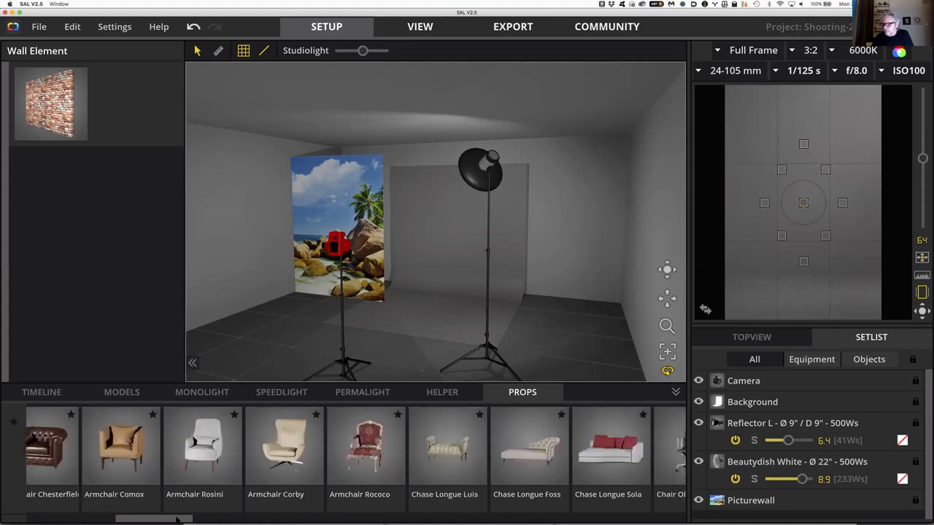
{"action": "scroll", "coordinate": [177, 520], "scroll_direction": "right", "scroll_amount": 1}
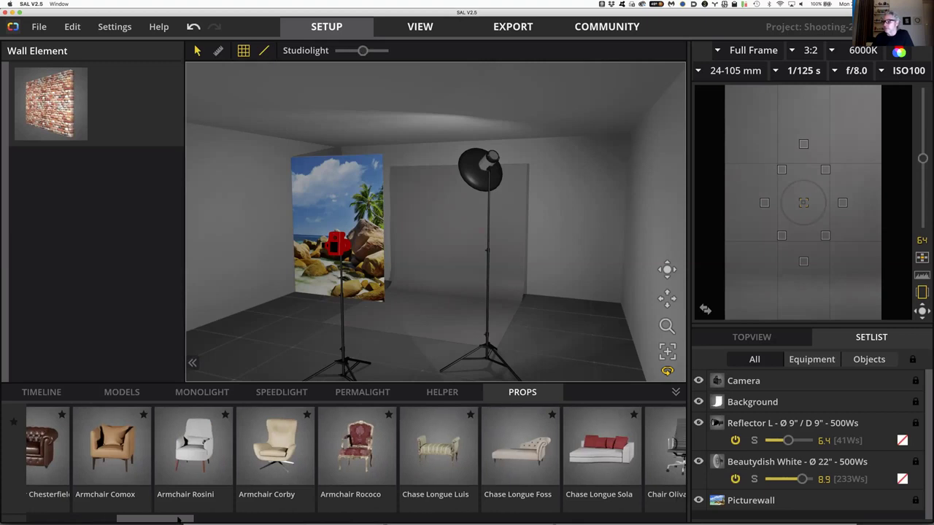
{"action": "left_click_drag", "start_coordinate": [185, 519], "coordinate": [548, 519]}
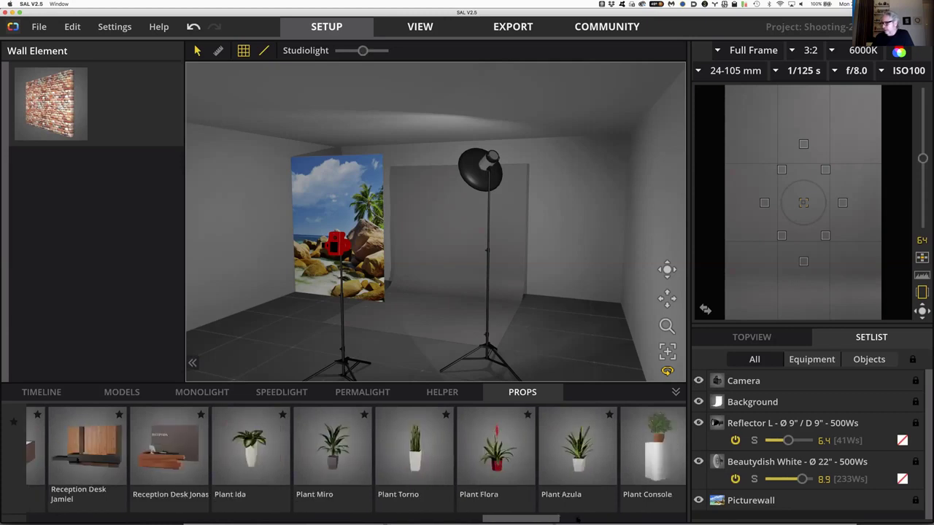
{"action": "left_click", "coordinate": [577, 520]}
{"action": "left_click", "coordinate": [587, 519]}
{"action": "left_click_drag", "start_coordinate": [599, 519], "coordinate": [619, 519]}
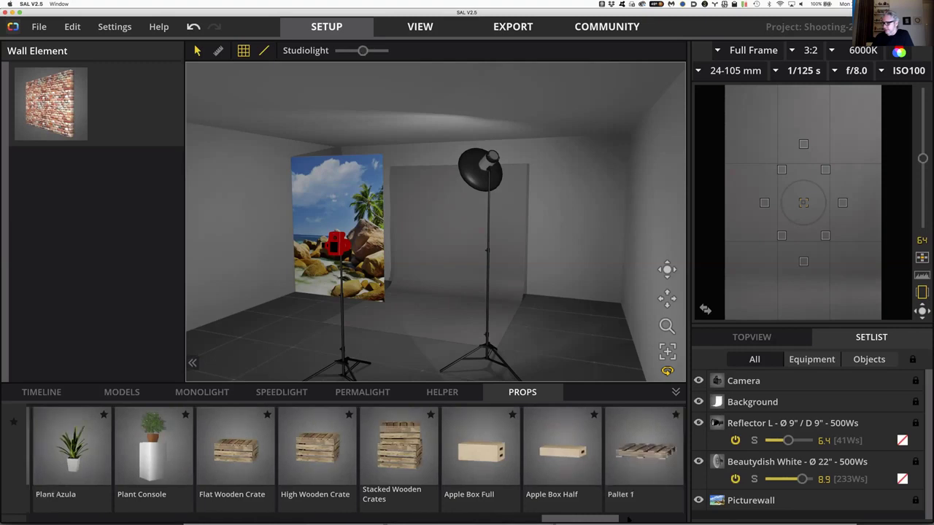
{"action": "left_click", "coordinate": [627, 519]}
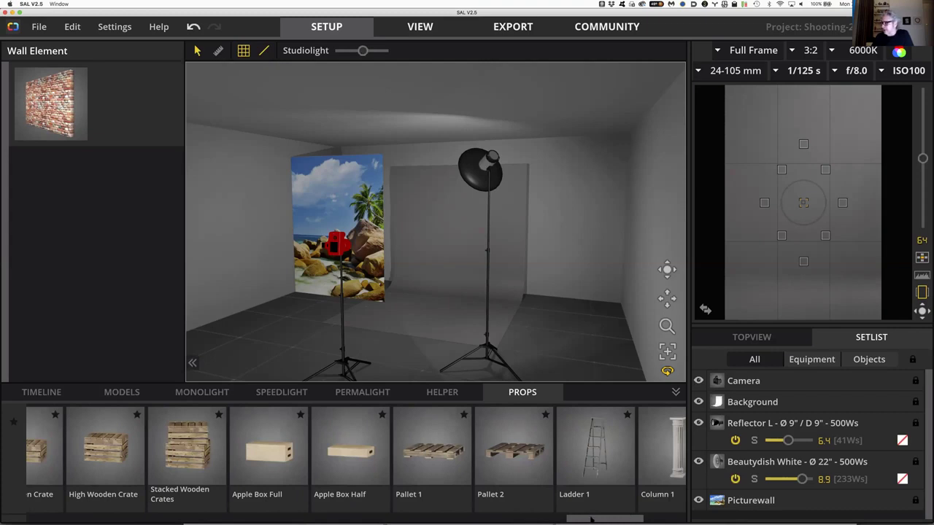
{"action": "left_click_drag", "start_coordinate": [603, 519], "coordinate": [647, 519]}
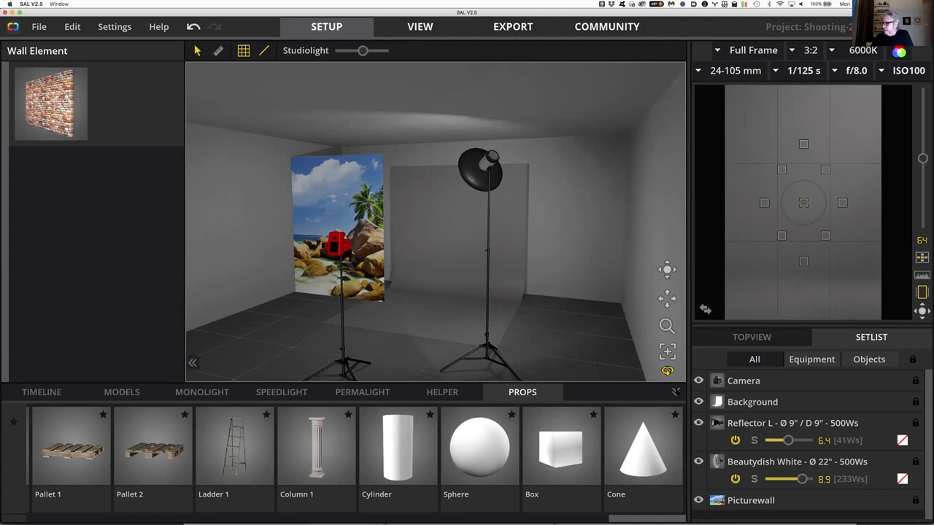
Collapse the props library and the object settings to enlarge the 3D view, then bring the object settings back
{"action": "left_click", "coordinate": [676, 392]}
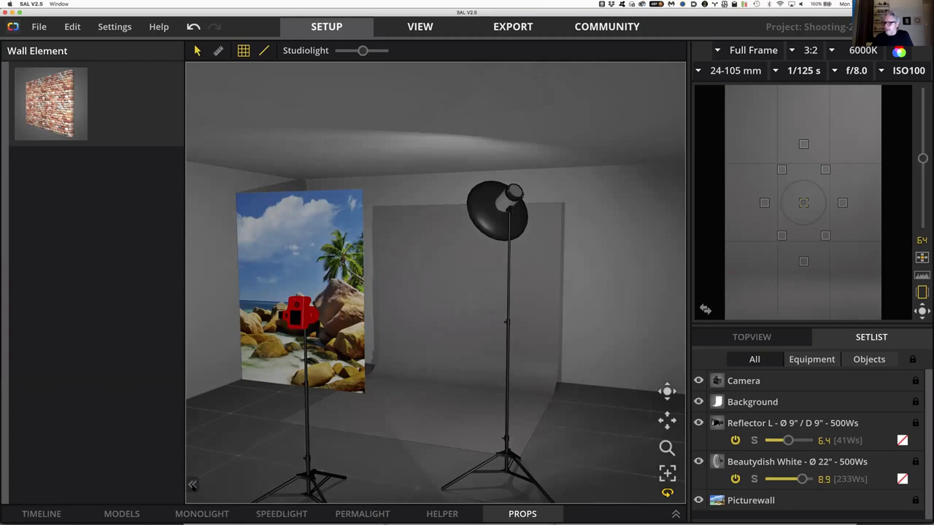
{"action": "left_click", "coordinate": [193, 483]}
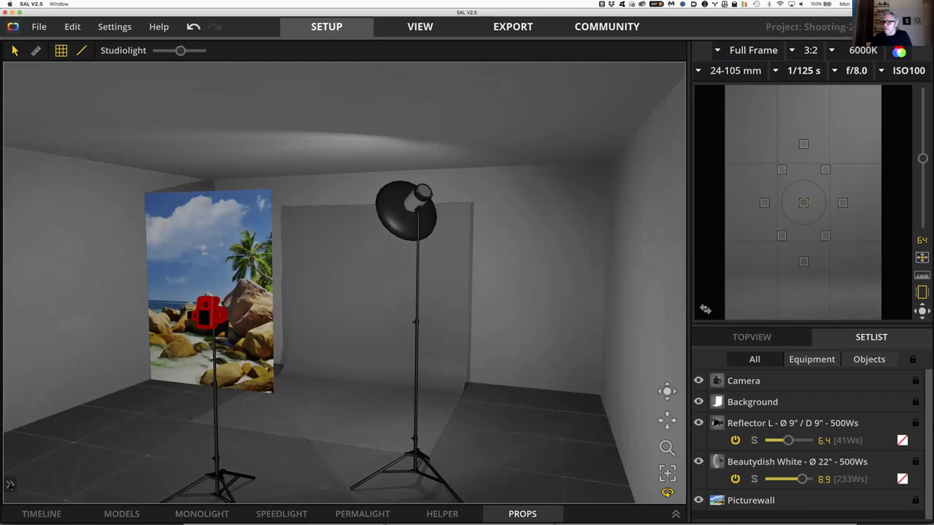
{"action": "left_click", "coordinate": [11, 486]}
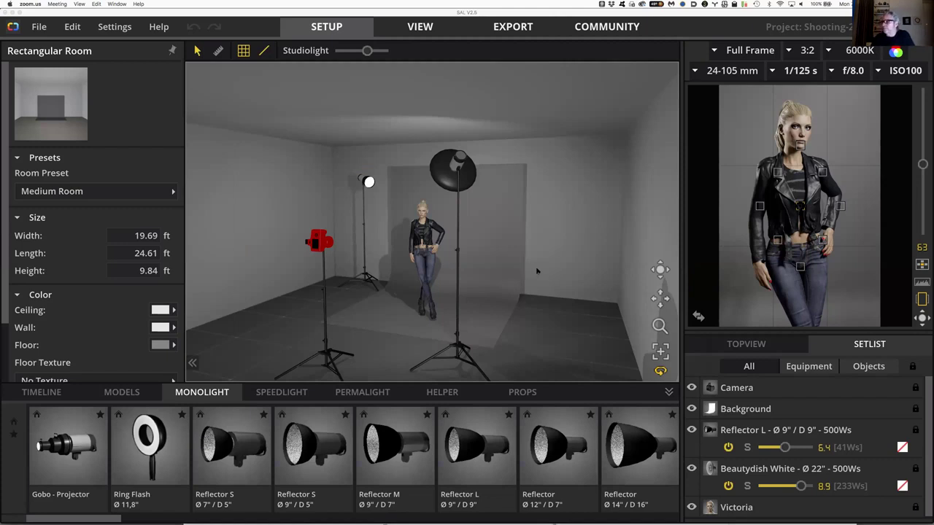
Try the 3D view's rotate, pan and zoom controls on the set with the model, then reset the view
{"action": "mouse_move", "coordinate": [467, 168]}
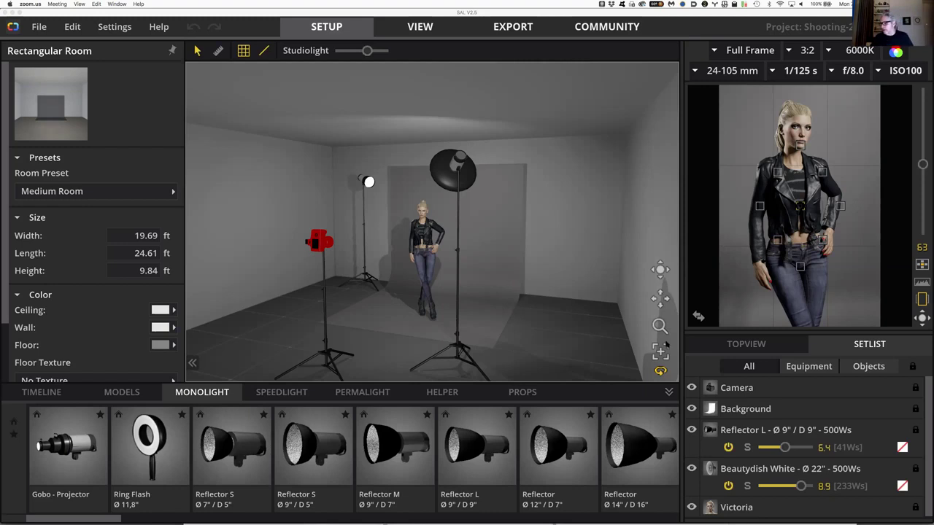
{"action": "left_click", "coordinate": [659, 269]}
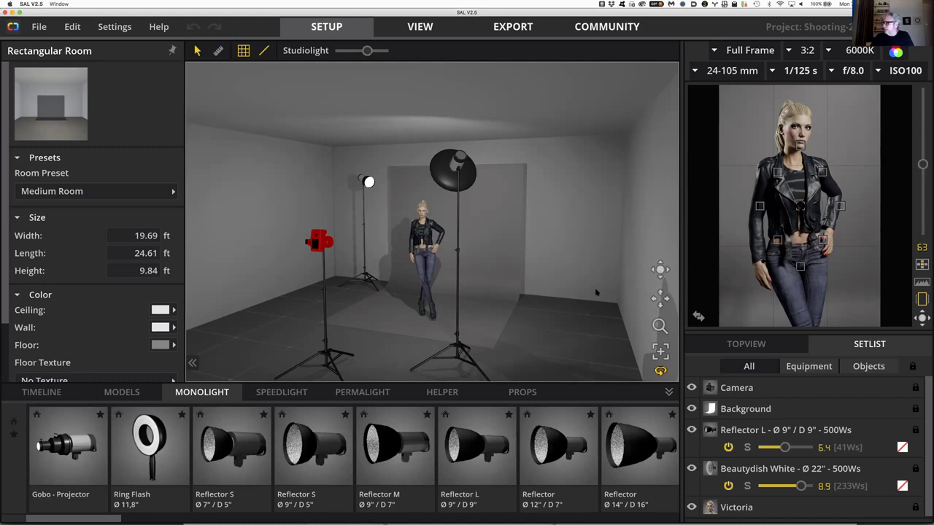
{"action": "left_click_drag", "start_coordinate": [659, 270], "coordinate": [675, 233]}
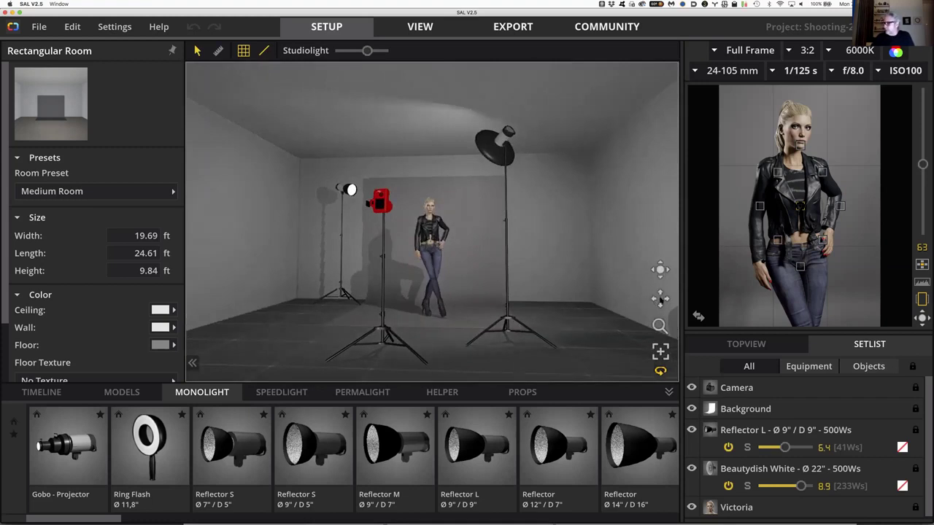
{"action": "left_click_drag", "start_coordinate": [661, 299], "coordinate": [737, 301]}
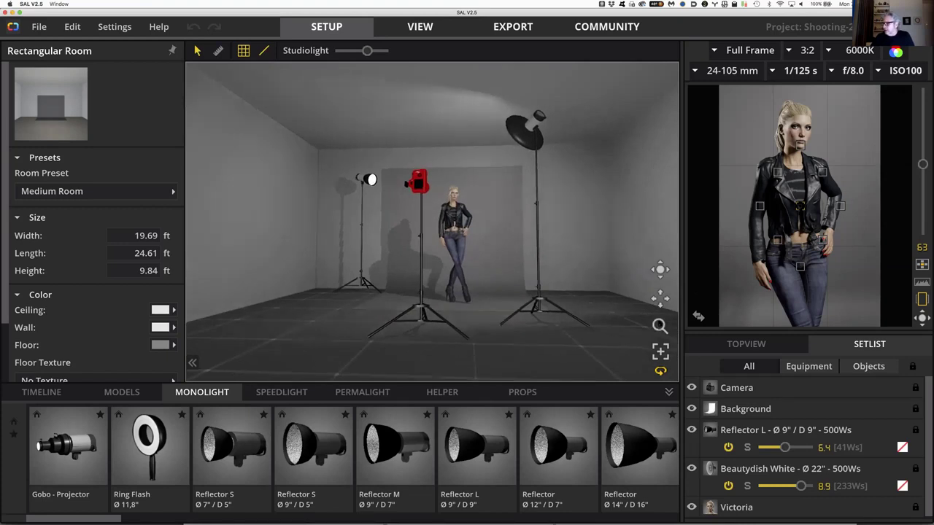
{"action": "mouse_move", "coordinate": [660, 304]}
{"action": "left_mouse_down"}
{"action": "mouse_move", "coordinate": [660, 266]}
{"action": "mouse_move", "coordinate": [659, 293]}
{"action": "left_mouse_up"}
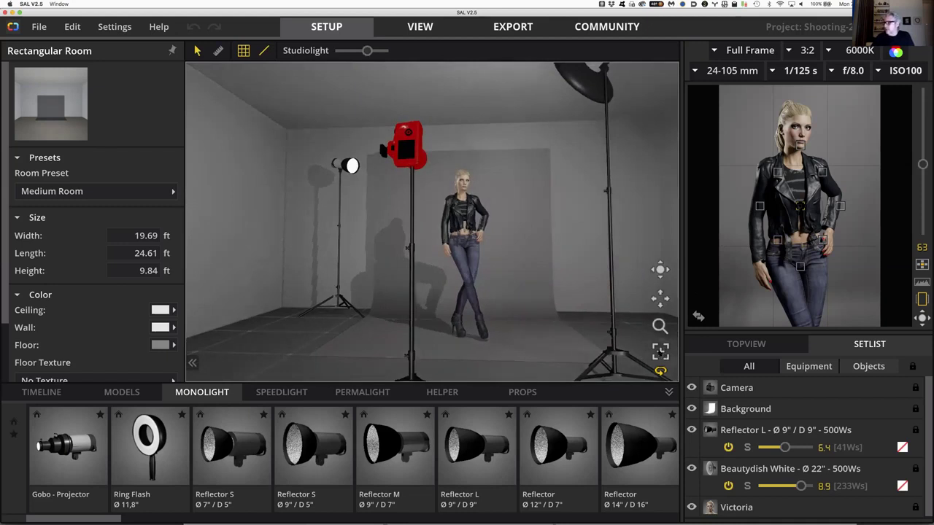
{"action": "left_click", "coordinate": [661, 353]}
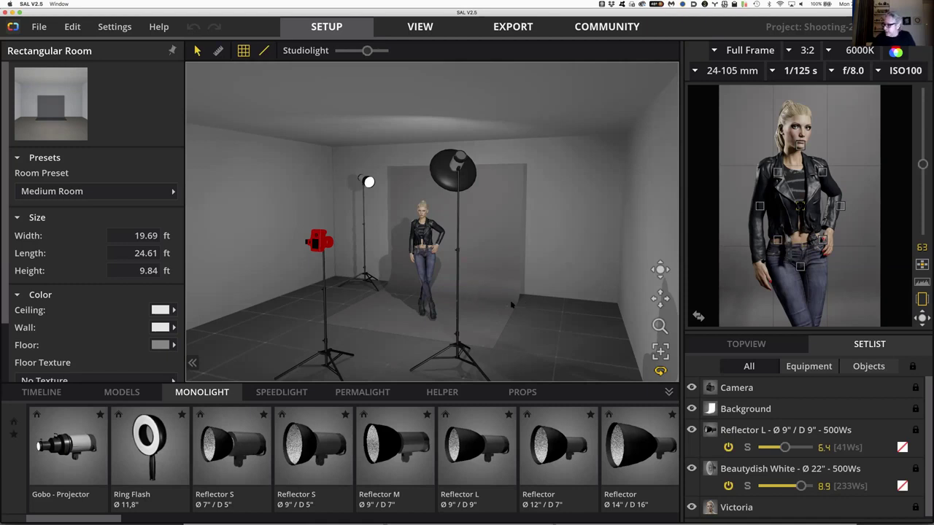
Rotate the 3D view to face the set and zoom between the whole room and a close-up of the model
{"action": "mouse_move", "coordinate": [530, 295]}
{"action": "left_mouse_down"}
{"action": "mouse_move", "coordinate": [501, 282]}
{"action": "mouse_move", "coordinate": [489, 311]}
{"action": "mouse_move", "coordinate": [511, 326]}
{"action": "mouse_move", "coordinate": [523, 307]}
{"action": "mouse_move", "coordinate": [514, 300]}
{"action": "left_mouse_up"}
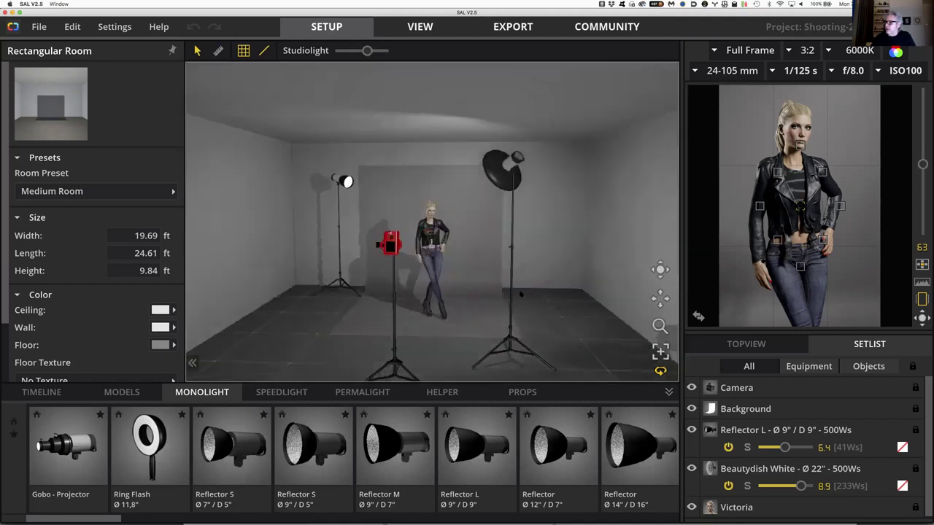
{"action": "scroll", "coordinate": [520, 292], "scroll_direction": "down", "scroll_amount": 3}
{"action": "scroll", "coordinate": [521, 290], "scroll_direction": "up", "scroll_amount": 2}
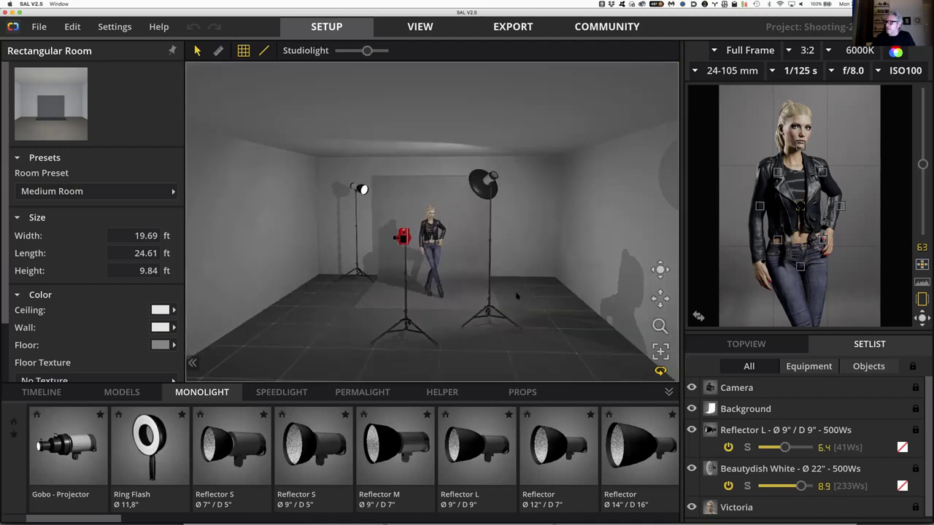
{"action": "scroll", "coordinate": [516, 297], "scroll_direction": "up", "scroll_amount": 5}
{"action": "scroll", "coordinate": [511, 318], "scroll_direction": "down", "scroll_amount": 3}
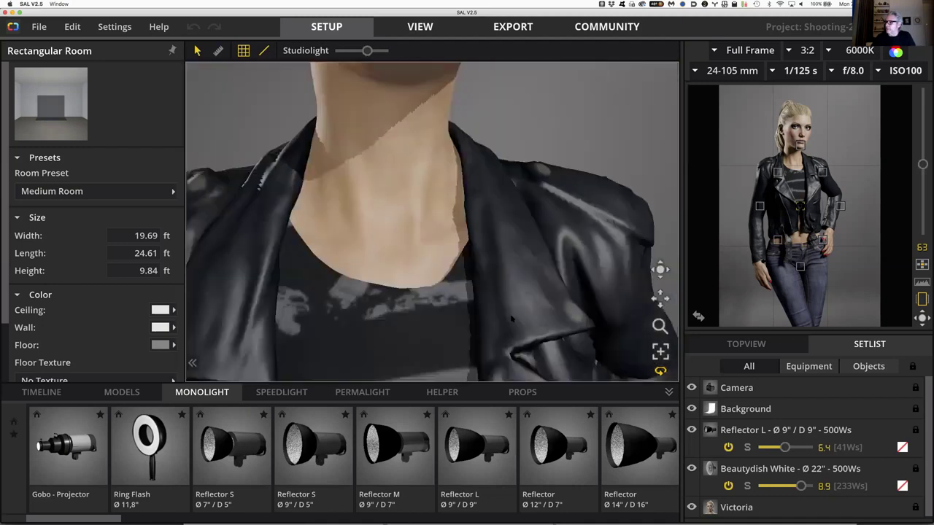
{"action": "scroll", "coordinate": [513, 318], "scroll_direction": "down", "scroll_amount": 5}
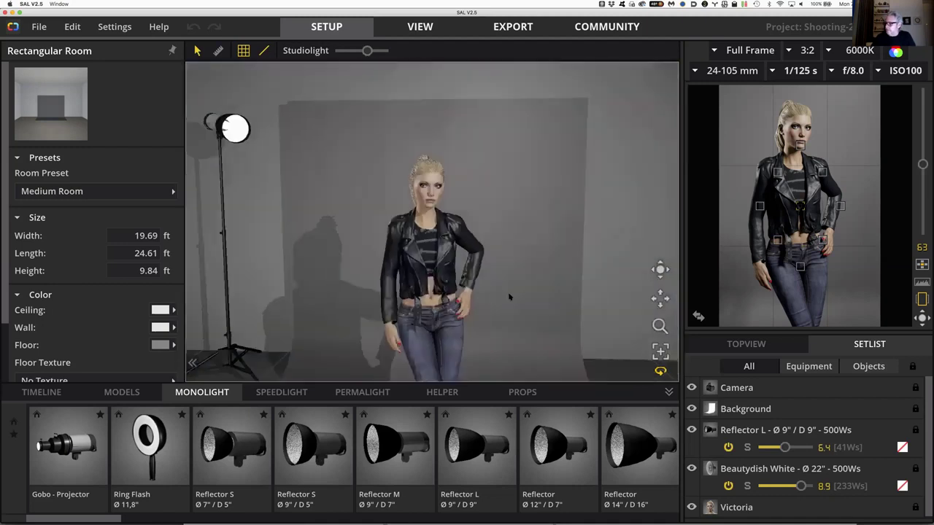
{"action": "scroll", "coordinate": [510, 295], "scroll_direction": "down", "scroll_amount": 2}
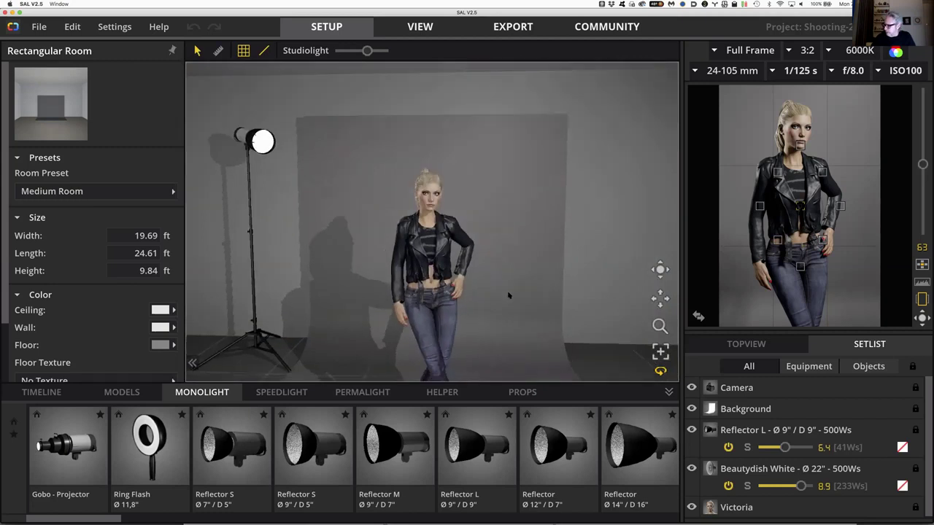
{"action": "scroll", "coordinate": [509, 314], "scroll_direction": "down", "scroll_amount": 1}
{"action": "scroll", "coordinate": [510, 316], "scroll_direction": "up", "scroll_amount": 1}
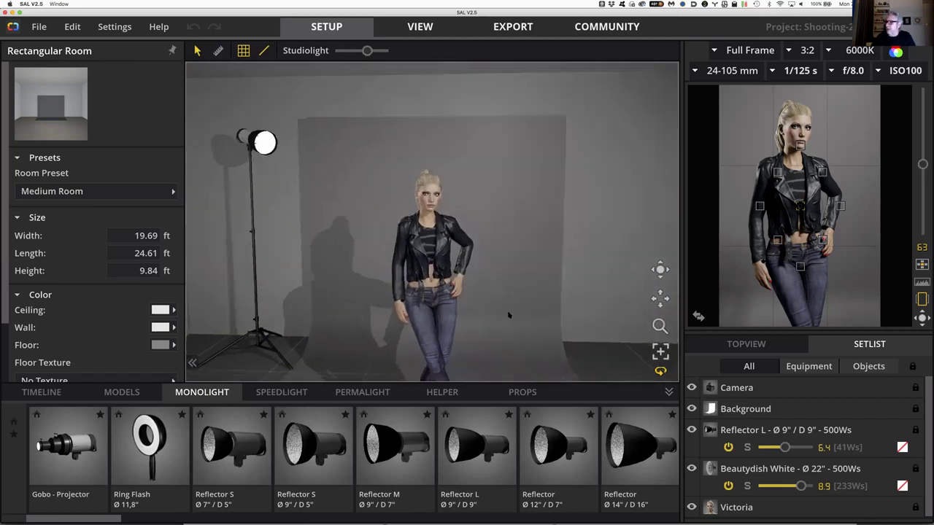
Zoom out, pan the set and orbit around to the model's side profile, then return to the default view
{"action": "scroll", "coordinate": [509, 316], "scroll_direction": "down", "scroll_amount": 3}
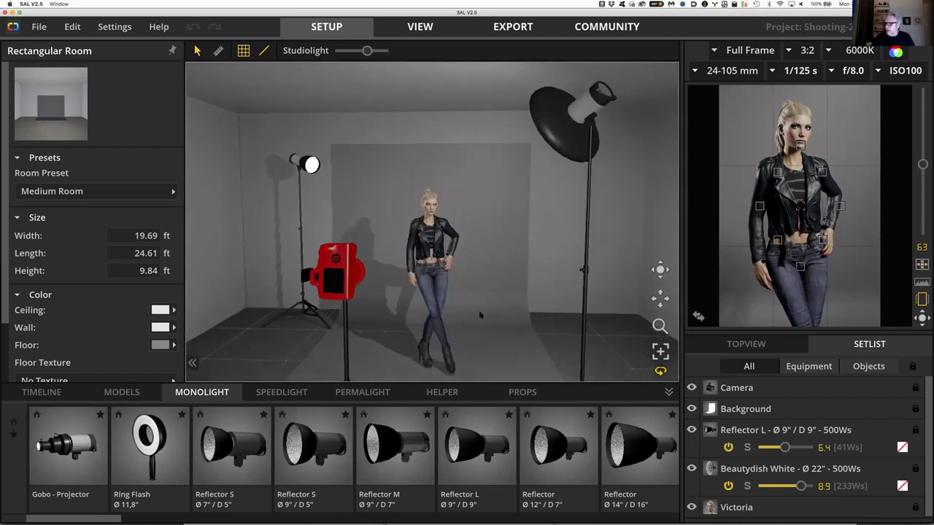
{"action": "scroll", "coordinate": [481, 296], "scroll_direction": "down", "scroll_amount": 2}
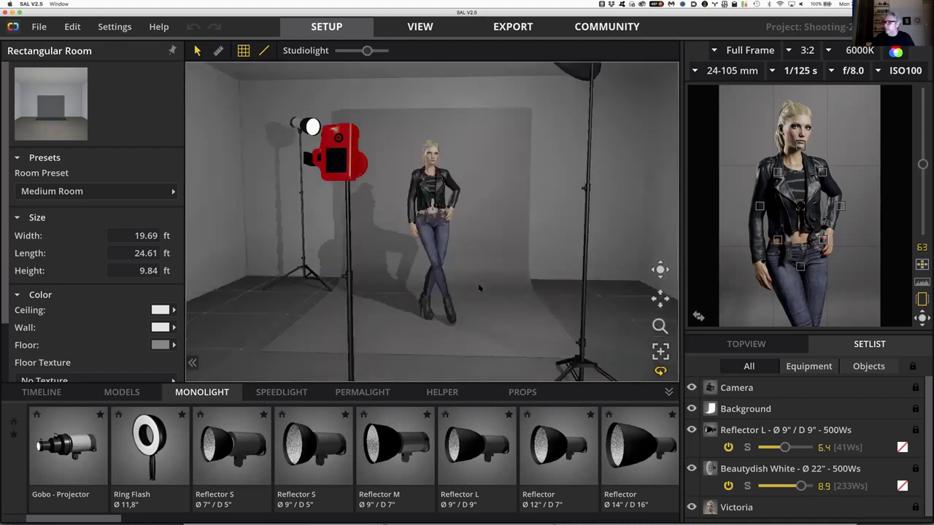
{"action": "scroll", "coordinate": [490, 290], "scroll_direction": "down", "scroll_amount": 2}
{"action": "scroll", "coordinate": [497, 291], "scroll_direction": "down", "scroll_amount": 2}
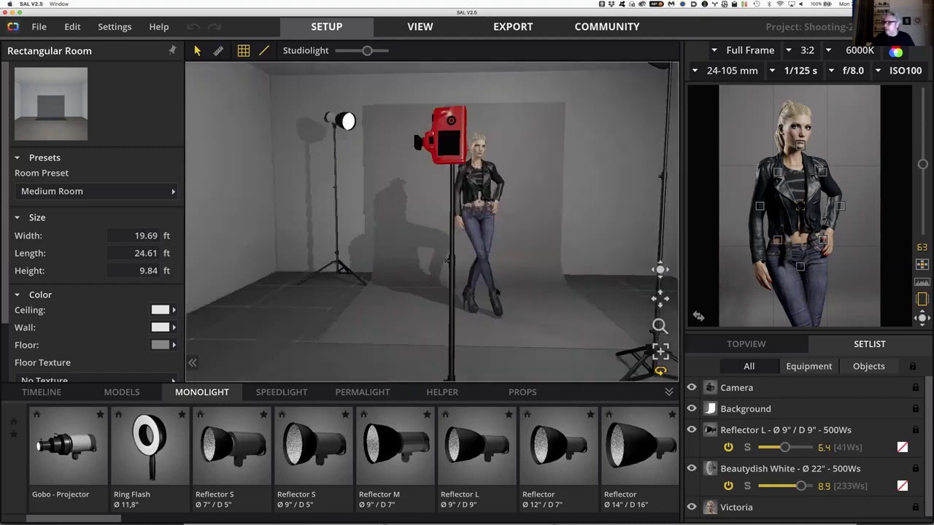
{"action": "scroll", "coordinate": [604, 287], "scroll_direction": "up", "scroll_amount": 2}
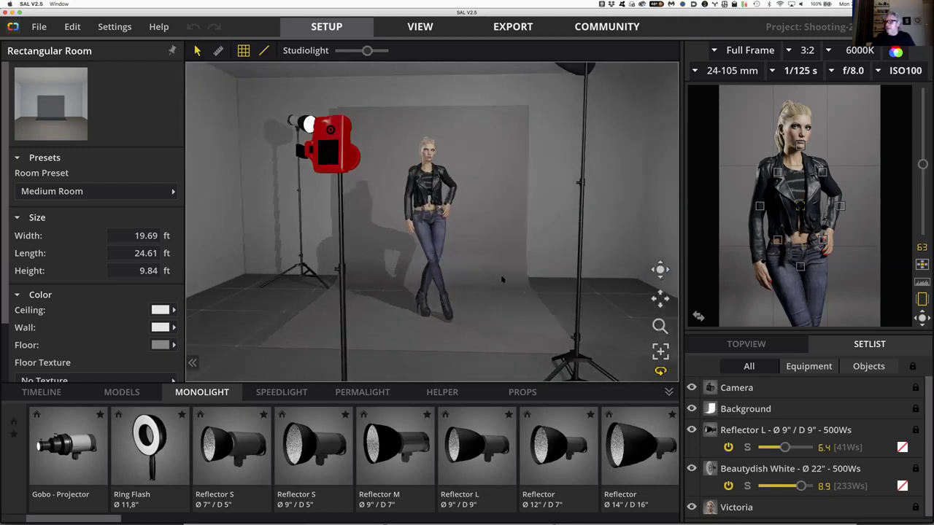
{"action": "left_click_drag", "start_coordinate": [502, 279], "coordinate": [422, 279]}
{"action": "scroll", "coordinate": [422, 280], "scroll_direction": "up", "scroll_amount": 3}
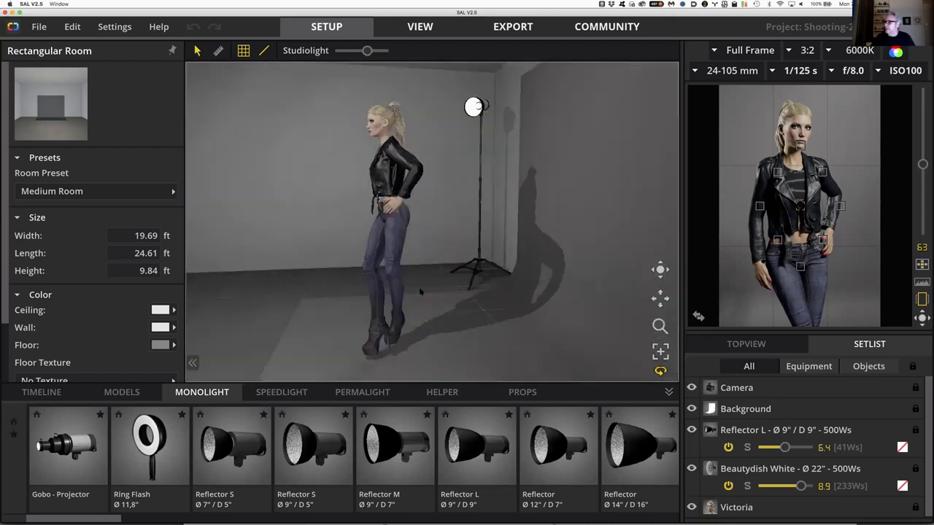
{"action": "scroll", "coordinate": [413, 260], "scroll_direction": "up", "scroll_amount": 3}
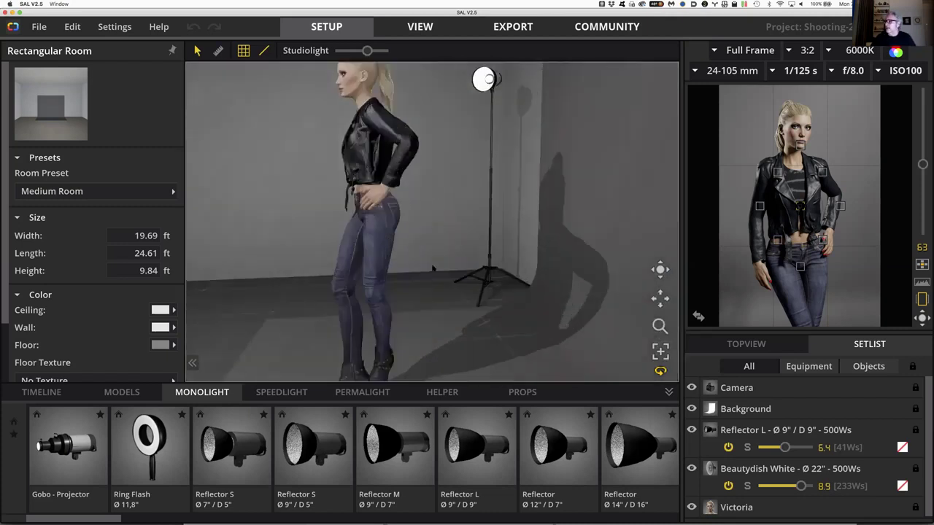
{"action": "left_click_drag", "start_coordinate": [431, 279], "coordinate": [452, 296]}
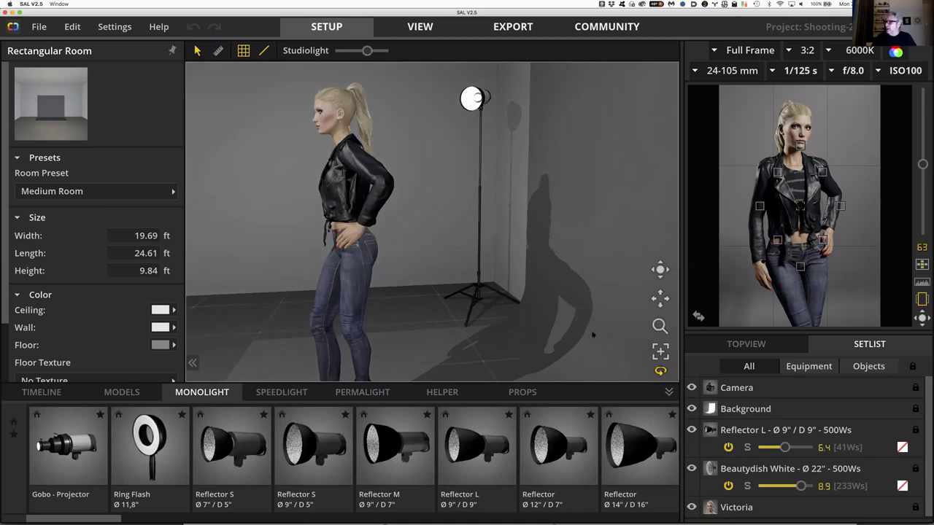
{"action": "key", "text": "Home"}
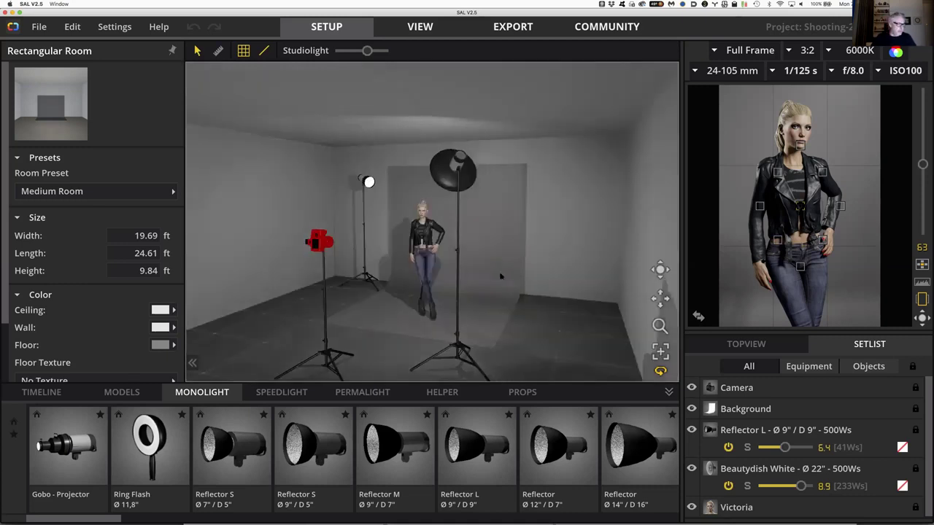